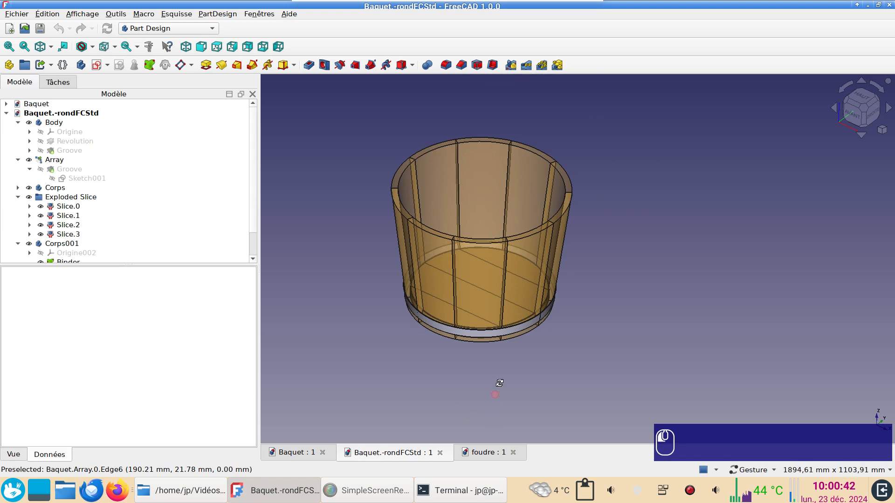
Show the foudre barrel model and view it from another angle.
{"action": "left_click", "coordinate": [488, 452]}
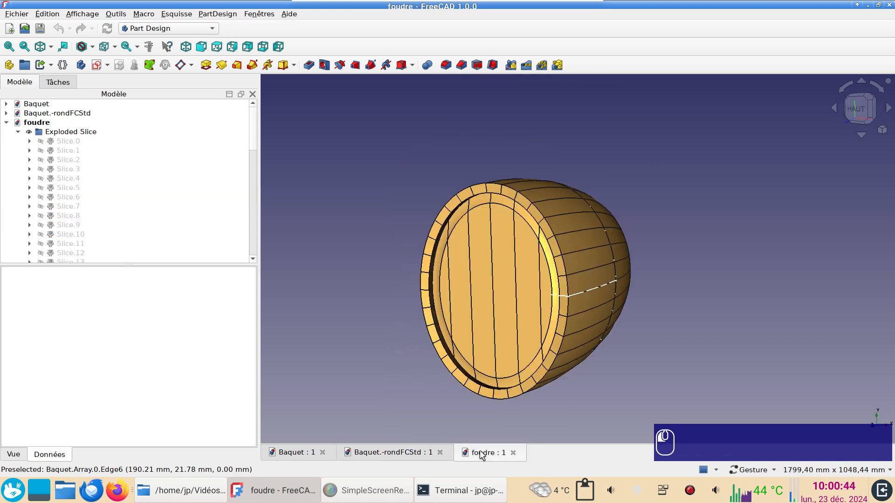
{"action": "left_click_drag", "start_coordinate": [653, 327], "coordinate": [704, 331]}
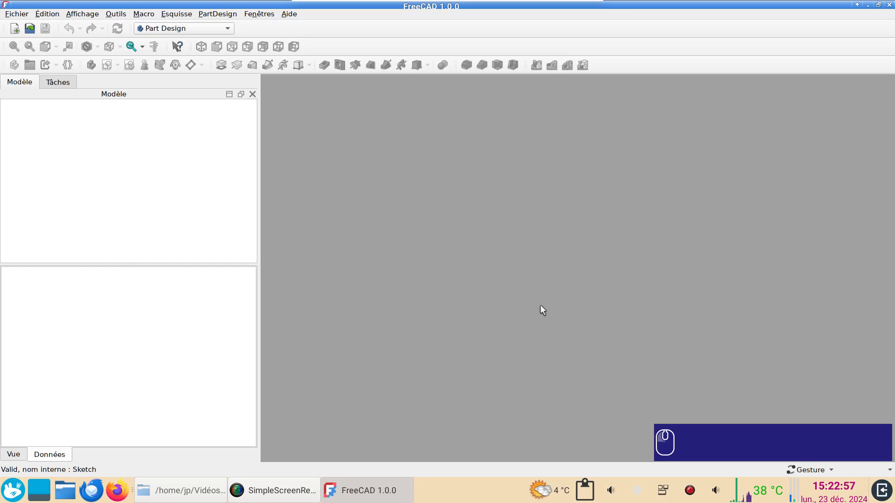
Create a new document with a body and start a sketch on its XY plane.
{"action": "left_click", "coordinate": [14, 29]}
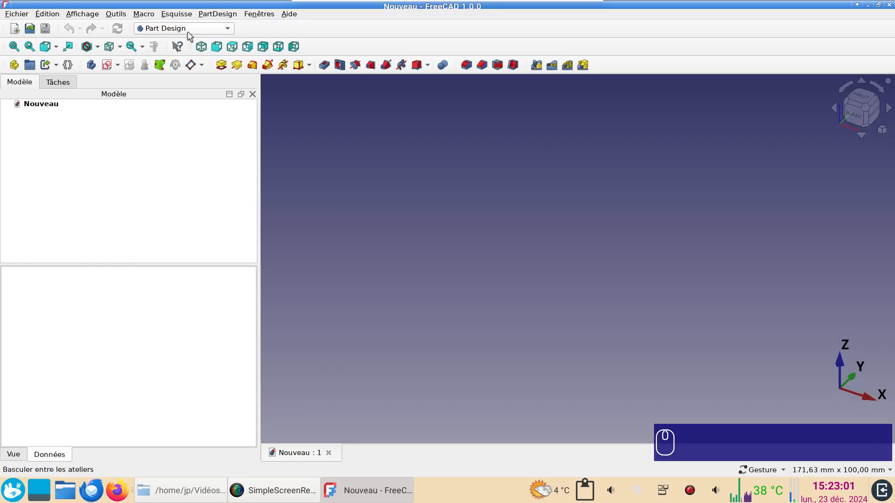
{"action": "left_click", "coordinate": [92, 65]}
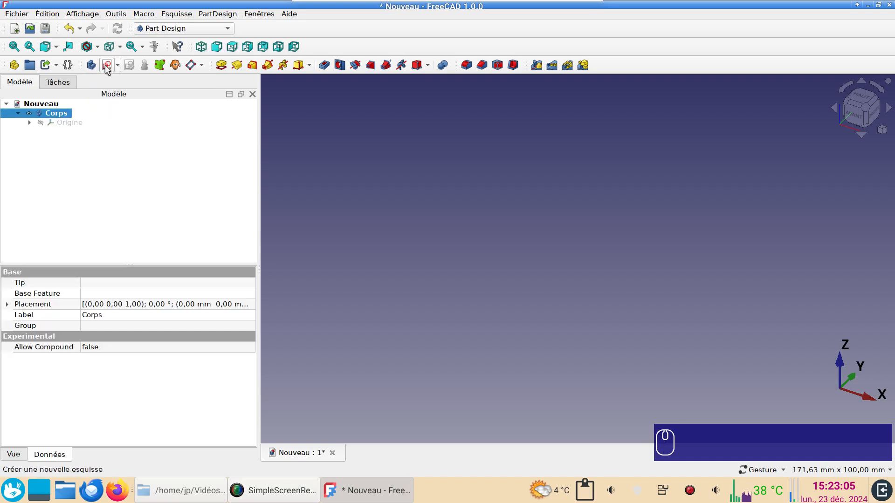
{"action": "left_click", "coordinate": [106, 65]}
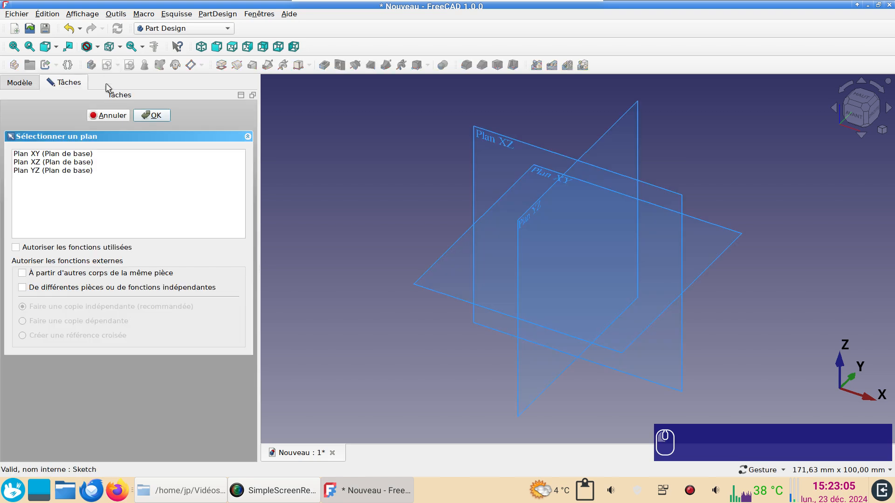
{"action": "left_click", "coordinate": [54, 156]}
{"action": "left_click", "coordinate": [148, 116]}
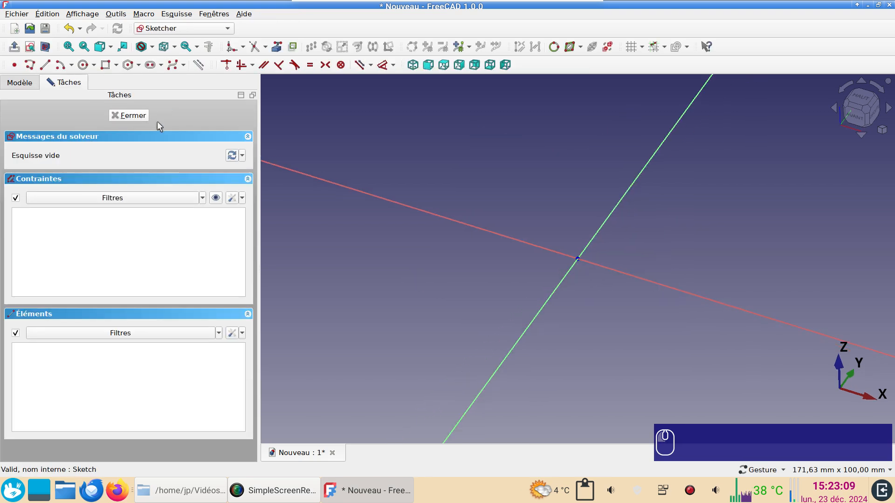
{"action": "scroll", "coordinate": [468, 214], "scroll_direction": "down", "scroll_amount": 3}
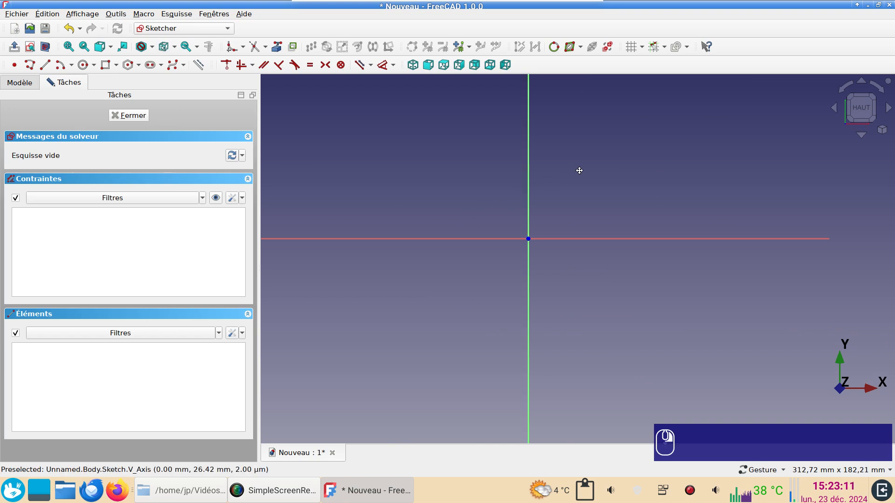
{"action": "right_click_drag", "start_coordinate": [580, 170], "coordinate": [597, 214]}
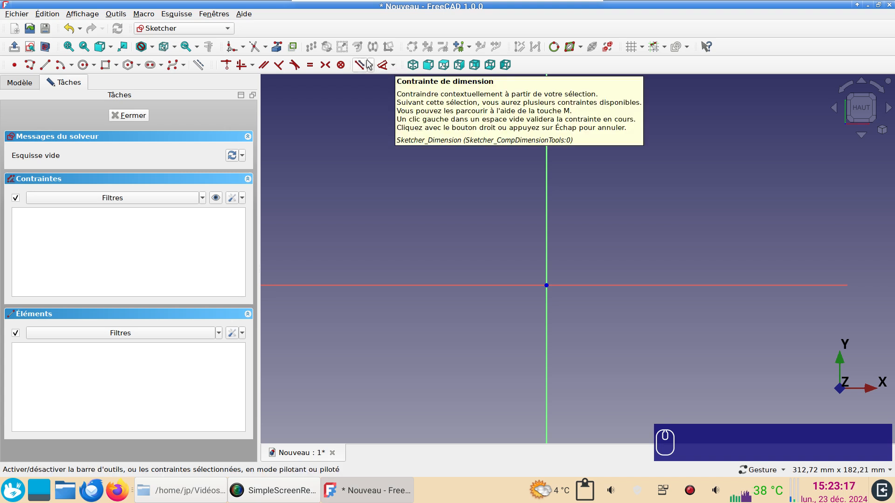
Set the Sketcher dimension constraint preference to "Les deux", postponing the restart, and refresh the Sketcher tools by switching workbenches away and back.
{"action": "left_click", "coordinate": [393, 66]}
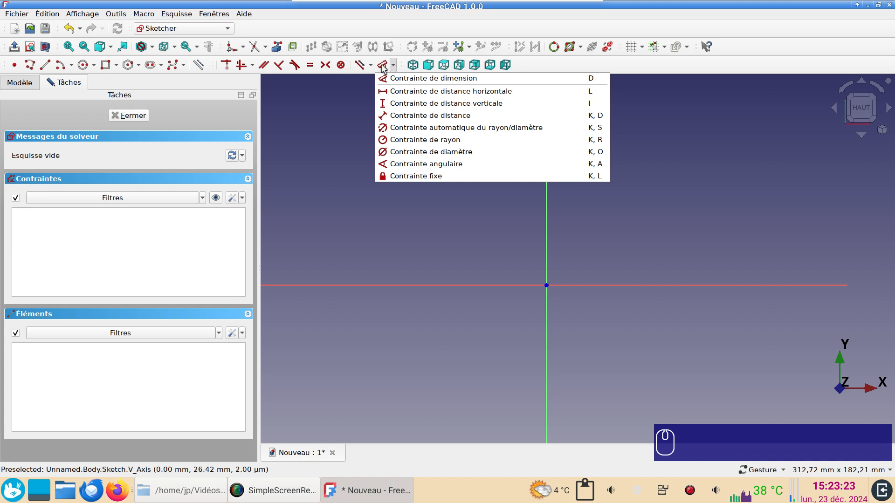
{"action": "left_click", "coordinate": [348, 134]}
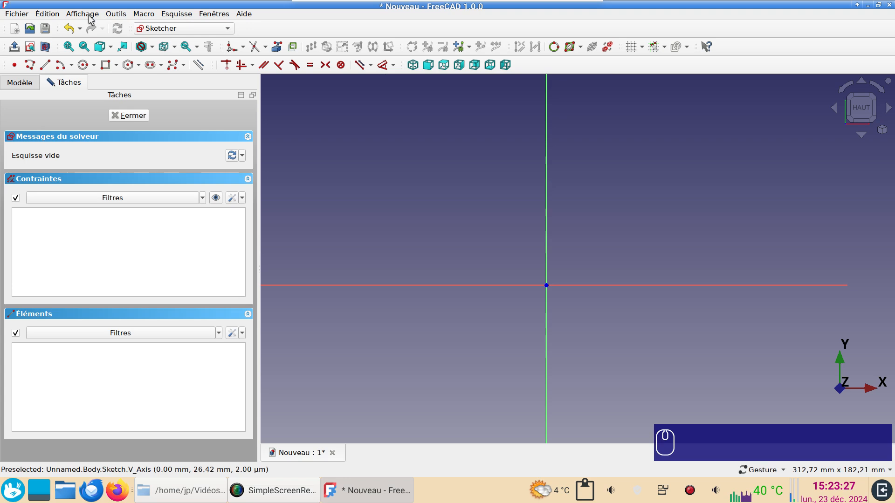
{"action": "left_click", "coordinate": [50, 14]}
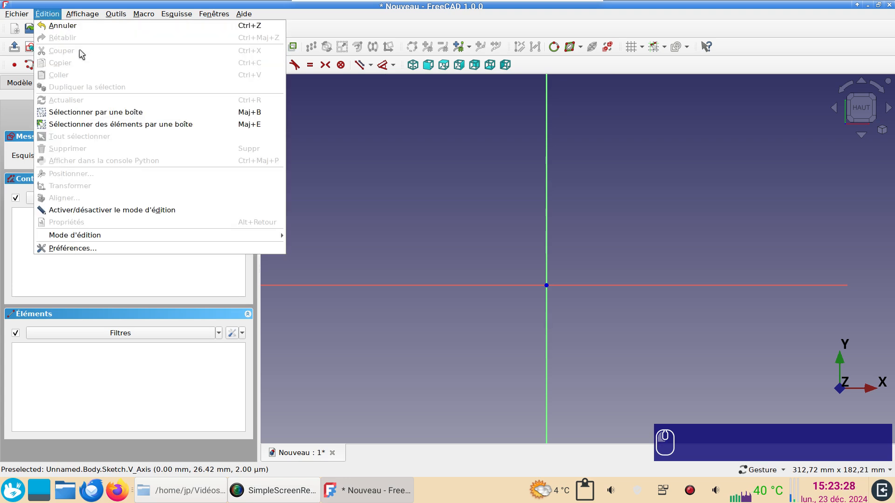
{"action": "left_click", "coordinate": [88, 247]}
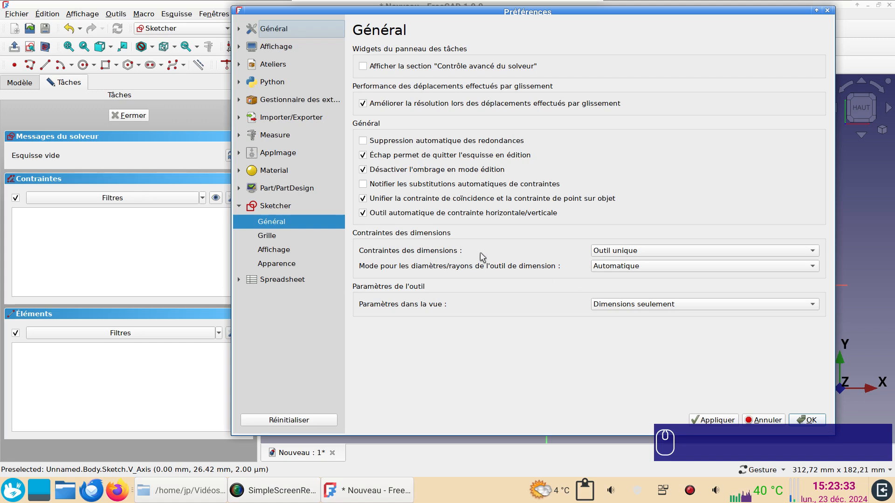
{"action": "left_click", "coordinate": [659, 251]}
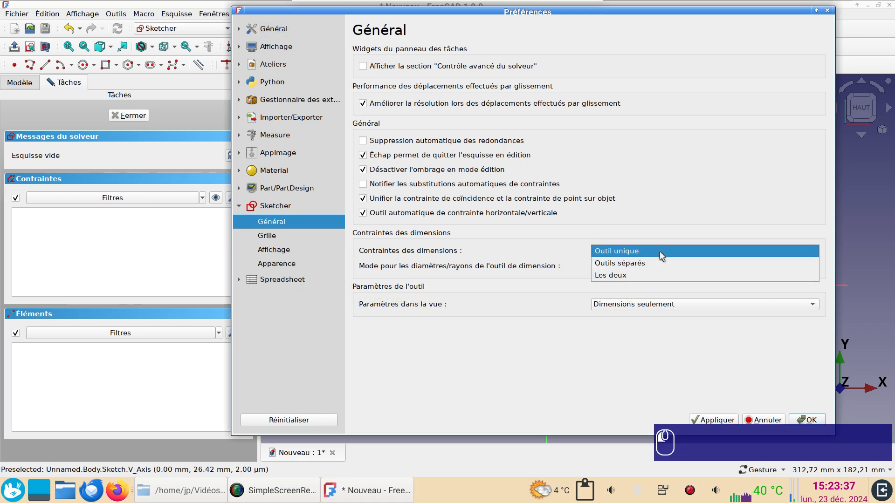
{"action": "left_click", "coordinate": [661, 276]}
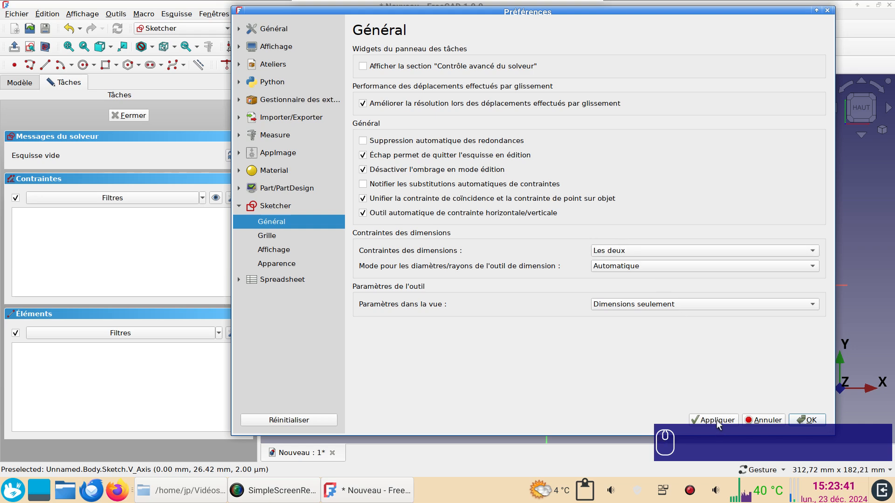
{"action": "left_click", "coordinate": [808, 420]}
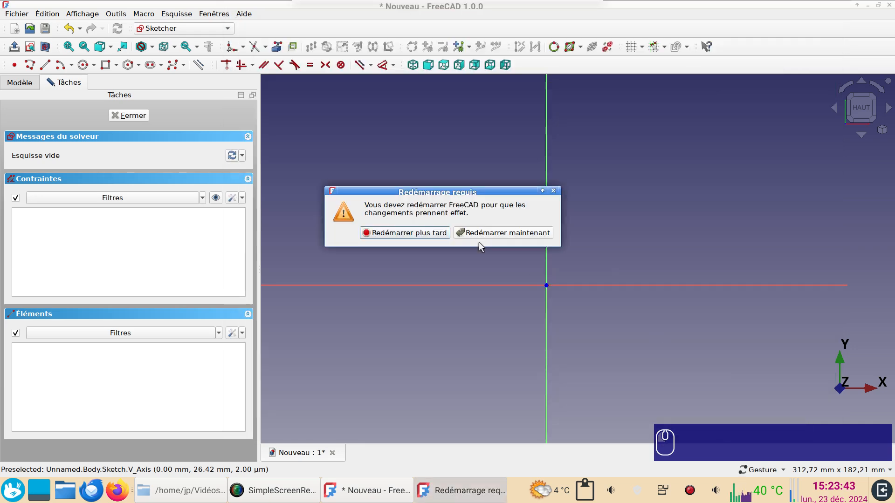
{"action": "left_click", "coordinate": [405, 232]}
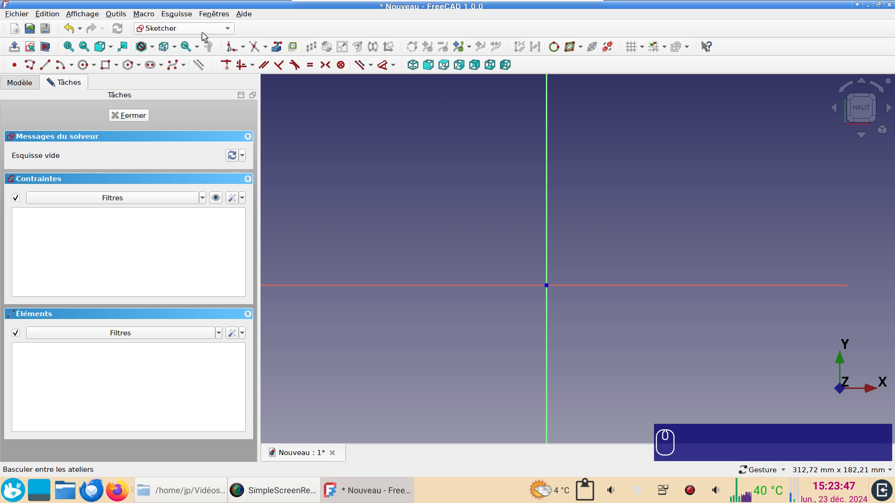
{"action": "scroll", "coordinate": [204, 32], "scroll_direction": "down", "scroll_amount": 1}
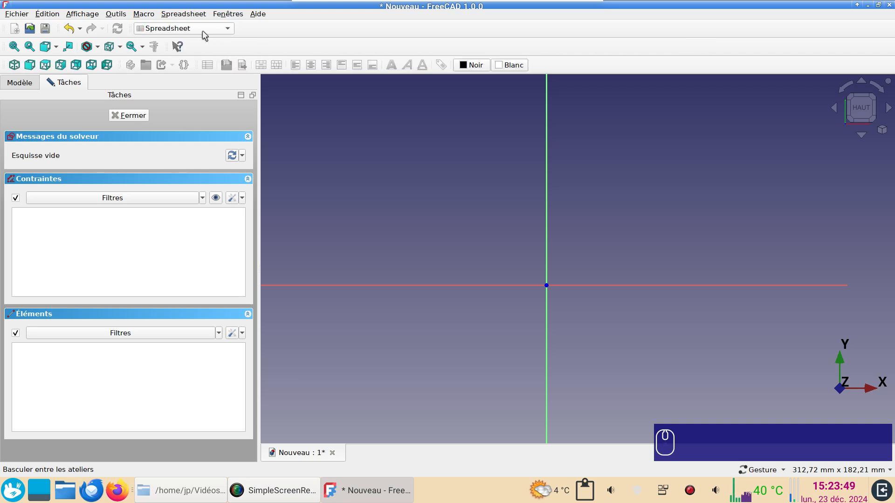
{"action": "scroll", "coordinate": [202, 30], "scroll_direction": "up", "scroll_amount": 1}
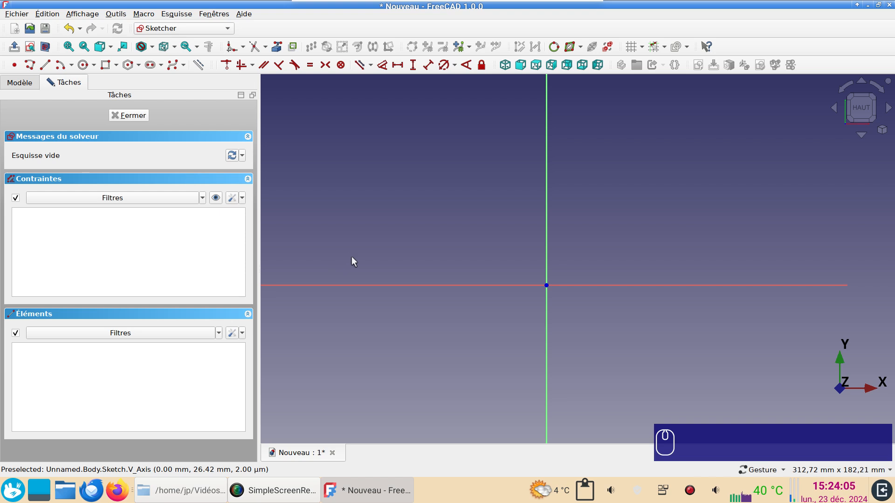
Enable automatic removal of redundant constraints (Suppression automatique des redondances) for the sketch.
{"action": "left_click", "coordinate": [232, 200]}
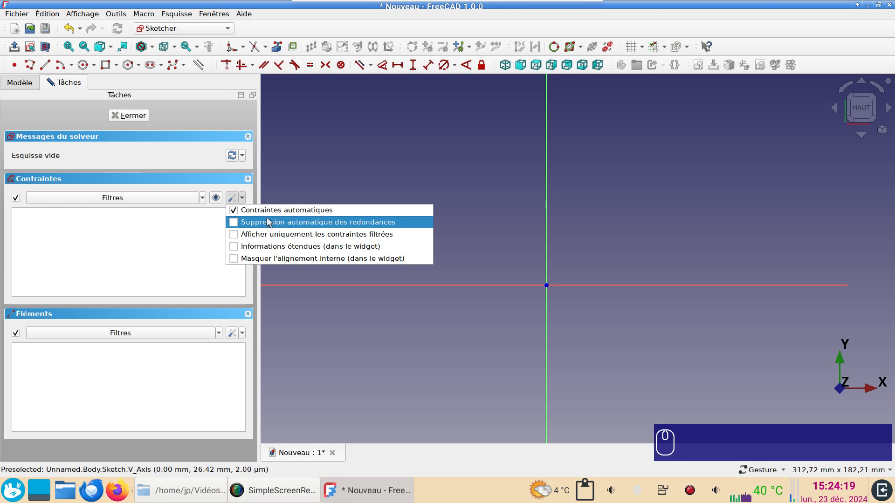
{"action": "left_click", "coordinate": [234, 222]}
{"action": "left_click", "coordinate": [236, 200]}
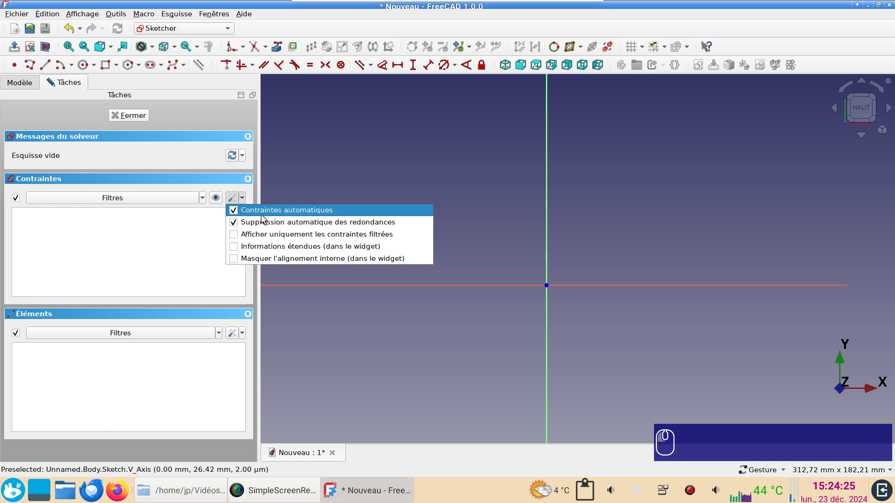
{"action": "left_click", "coordinate": [486, 250]}
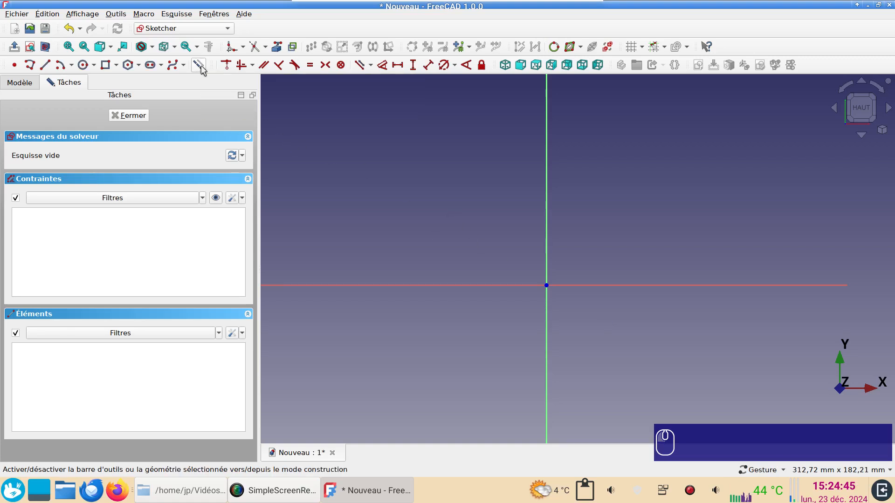
Draw a circle 400 mm in diameter centred on the sketch origin and place its dimension label outside the circle.
{"action": "left_click", "coordinate": [83, 65]}
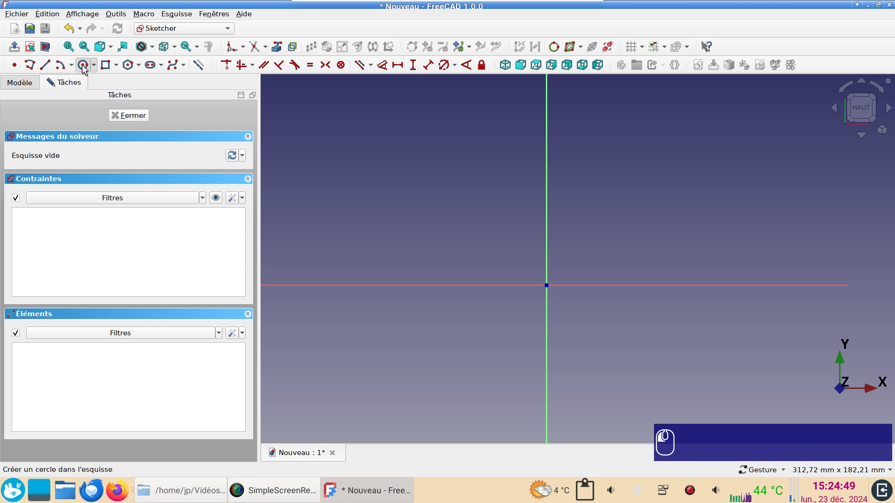
{"action": "left_click", "coordinate": [546, 285]}
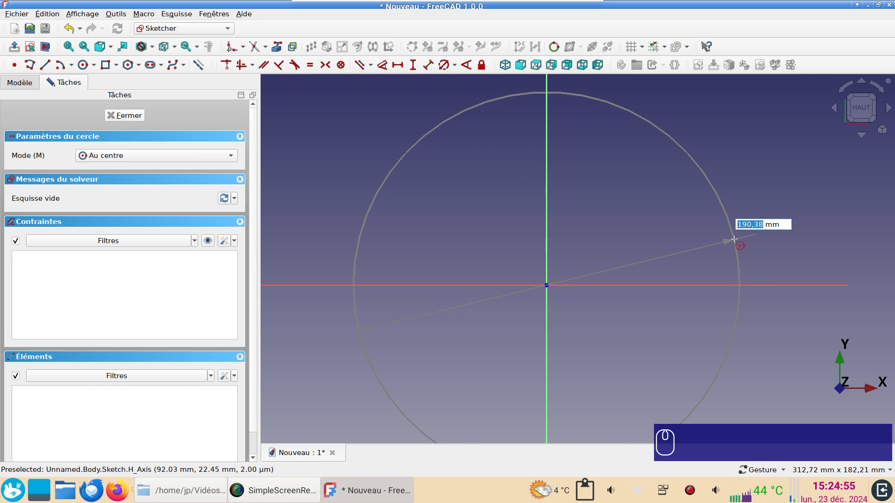
{"action": "type", "text": "400"}
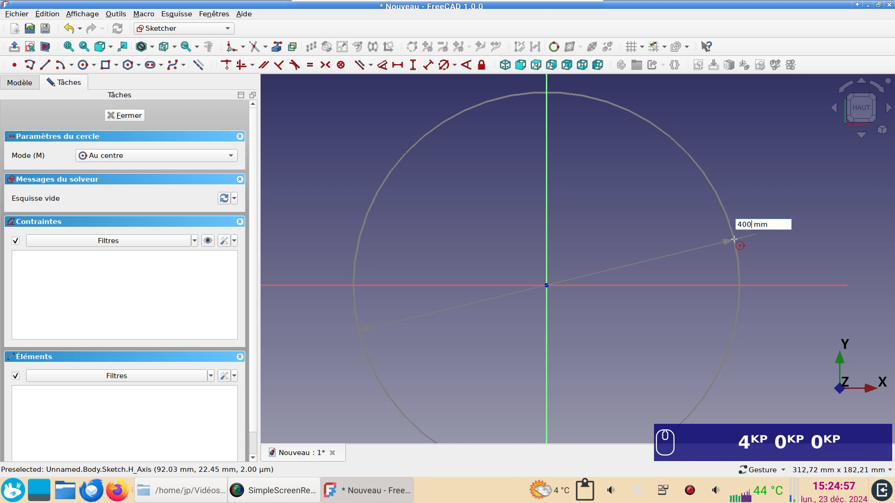
{"action": "key", "text": "Return"}
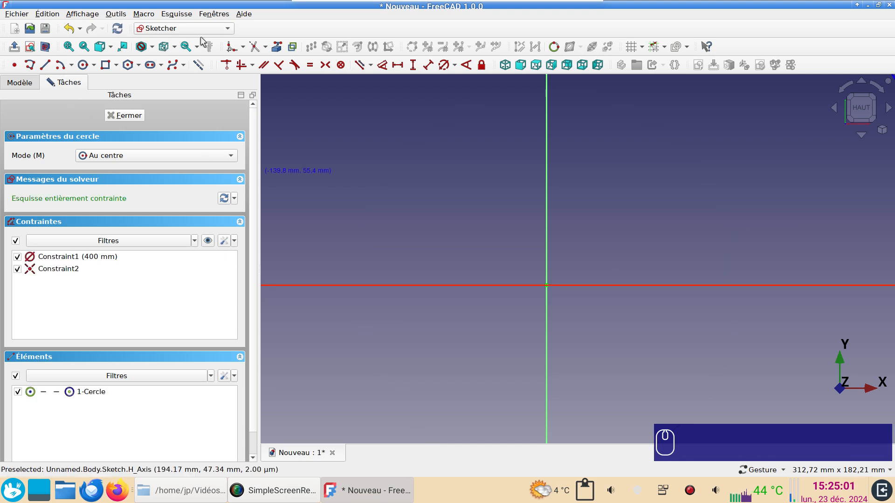
{"action": "left_click", "coordinate": [69, 47]}
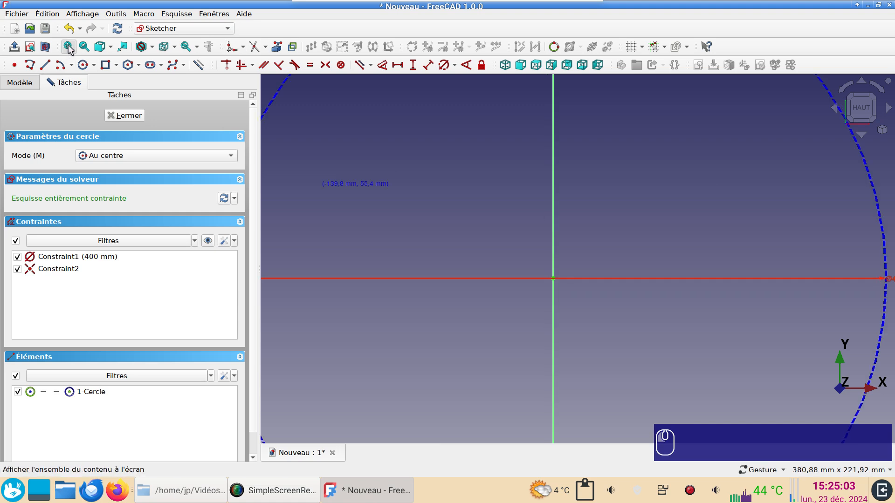
{"action": "scroll", "coordinate": [527, 272], "scroll_direction": "up", "scroll_amount": 1}
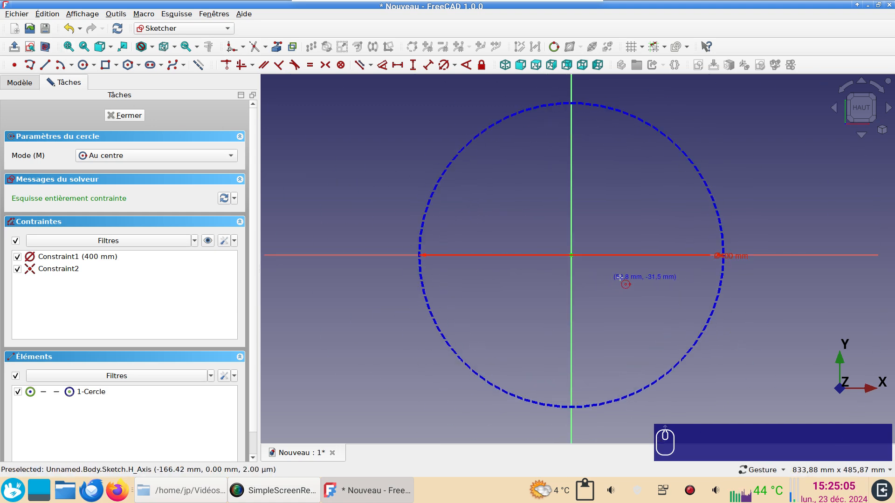
{"action": "right_click", "coordinate": [760, 274]}
{"action": "left_click_drag", "start_coordinate": [732, 256], "coordinate": [765, 321]}
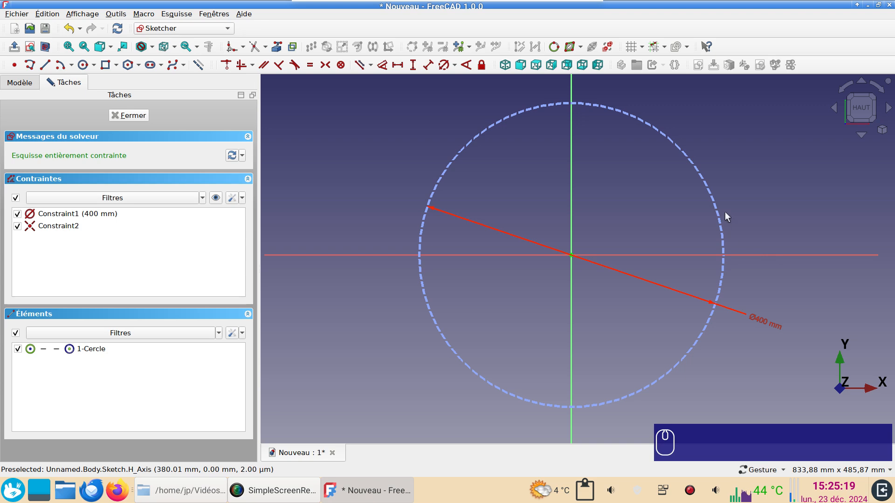
Draw a two-segment polyline from the circle's upper right to its centre and back out to its lower right, moving the diameter label clear below.
{"action": "left_click", "coordinate": [29, 66]}
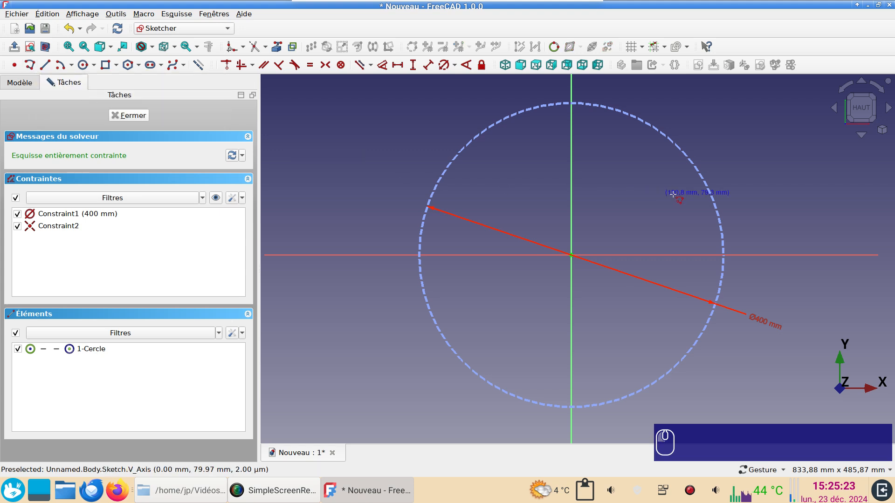
{"action": "left_click", "coordinate": [708, 183]}
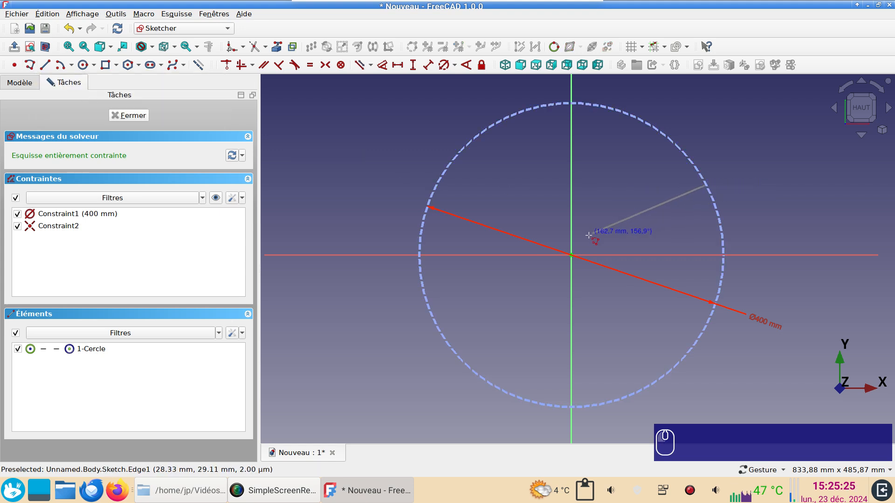
{"action": "left_click", "coordinate": [570, 255]}
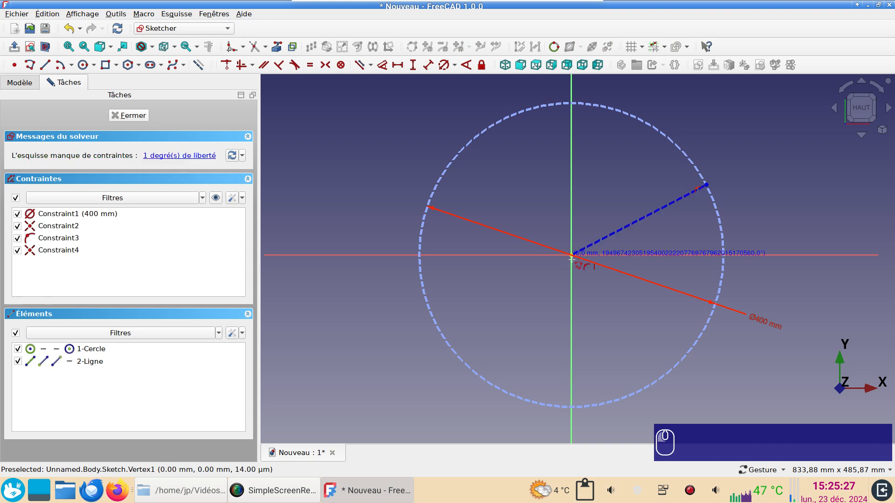
{"action": "left_click", "coordinate": [704, 334]}
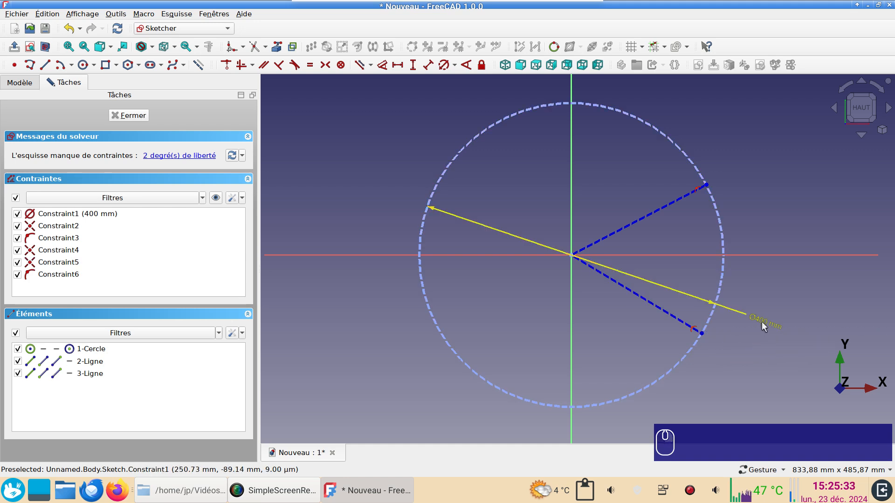
{"action": "left_click_drag", "start_coordinate": [763, 323], "coordinate": [713, 387]}
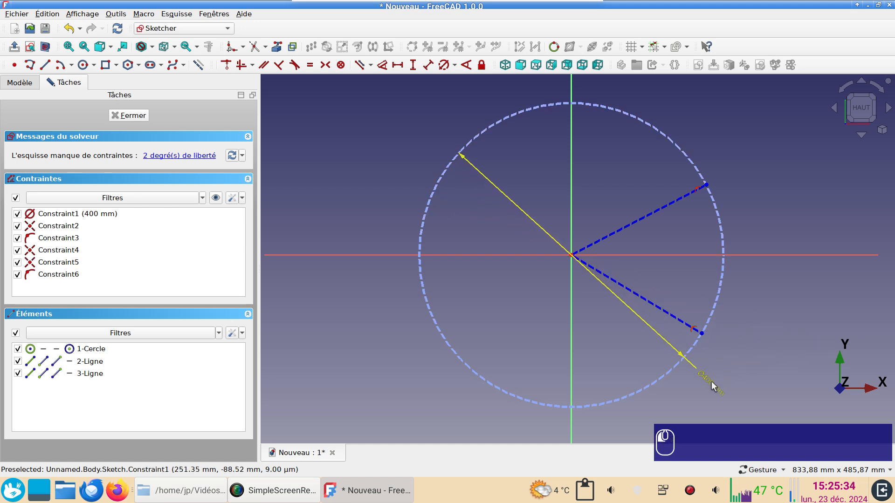
Constrain the angle between the two construction lines meeting at the circle's centre to 36°.
{"action": "left_click", "coordinate": [679, 320]}
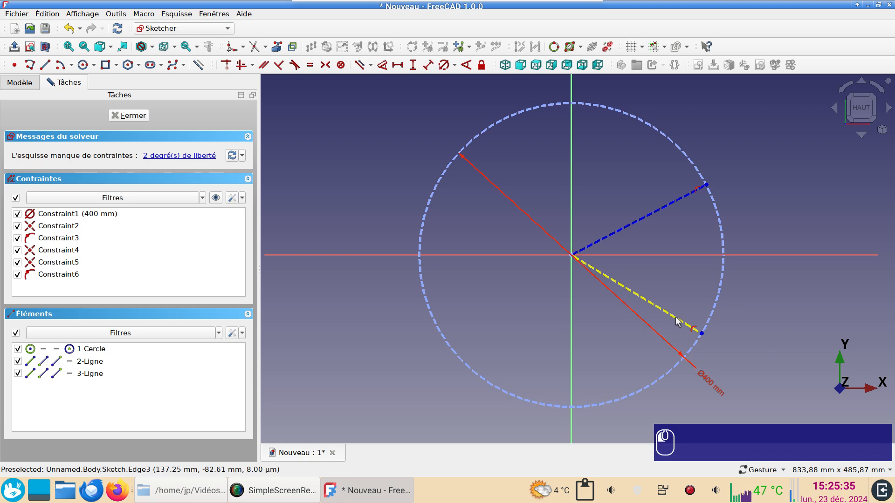
{"action": "left_click", "coordinate": [639, 218]}
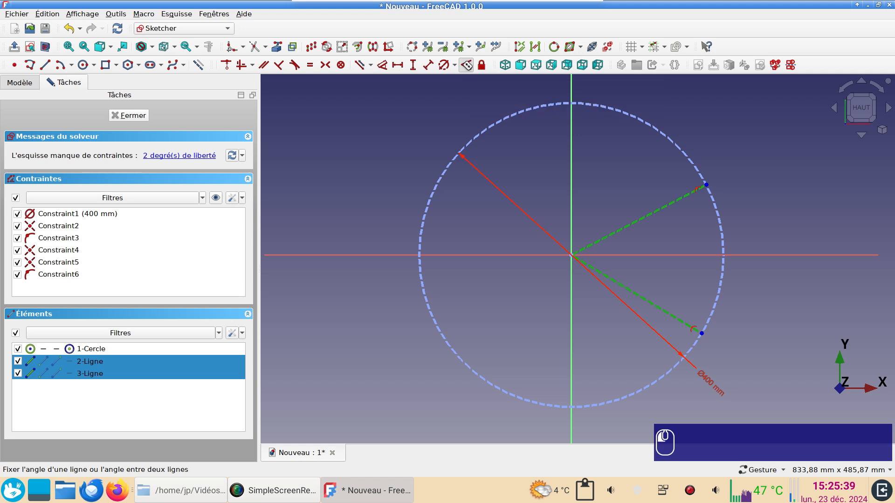
{"action": "left_click", "coordinate": [466, 66]}
{"action": "type", "text": "36"}
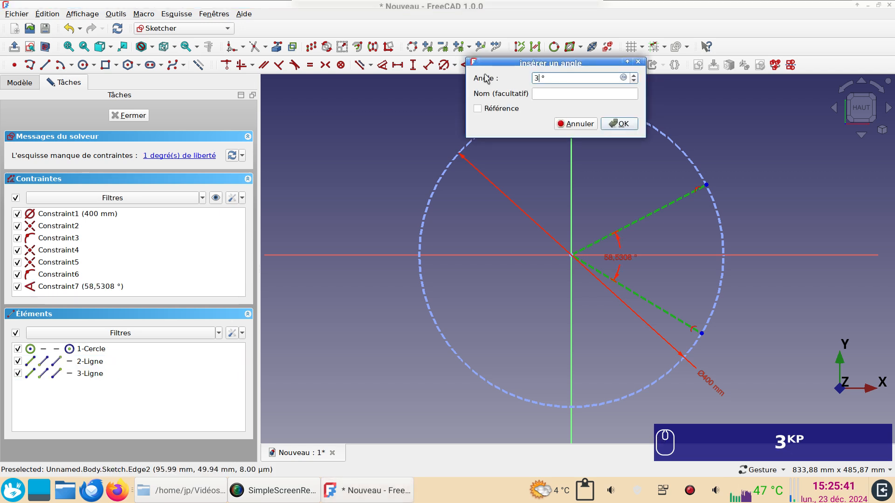
{"action": "key", "text": "Return"}
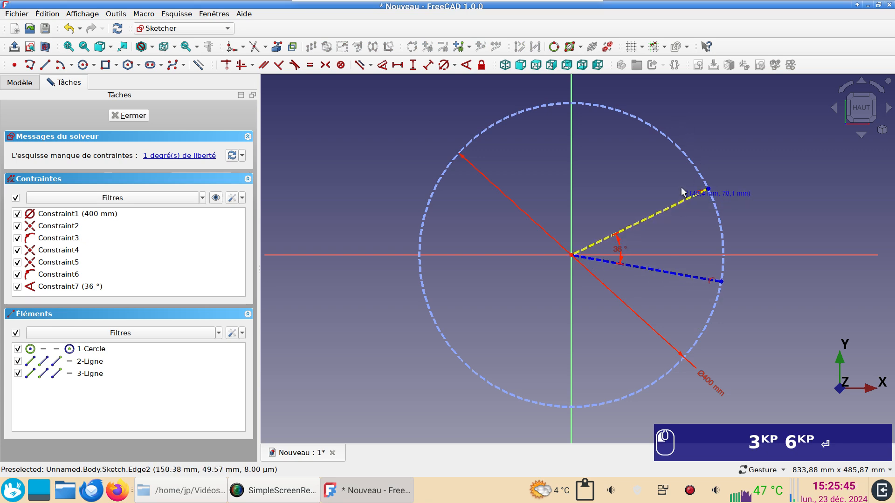
Align the two construction lines' outer endpoints vertically with a horizontal/vertical constraint.
{"action": "left_click_drag", "start_coordinate": [677, 233], "coordinate": [682, 209]}
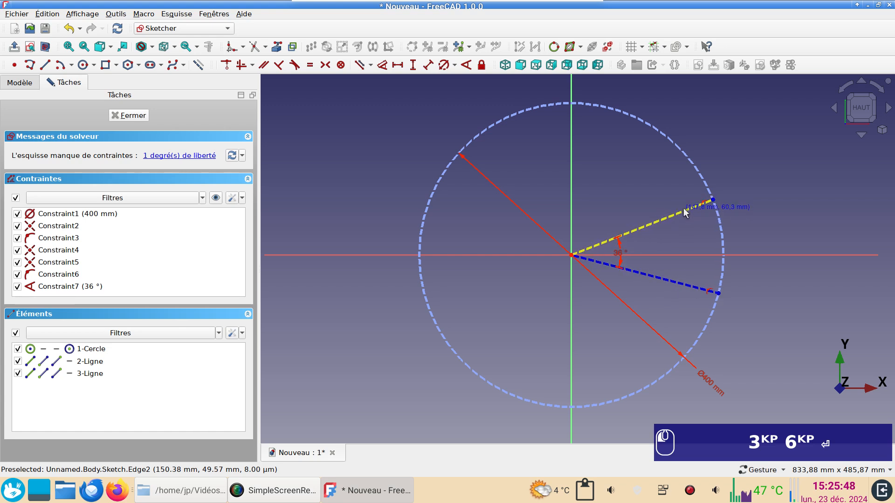
{"action": "left_click", "coordinate": [713, 200]}
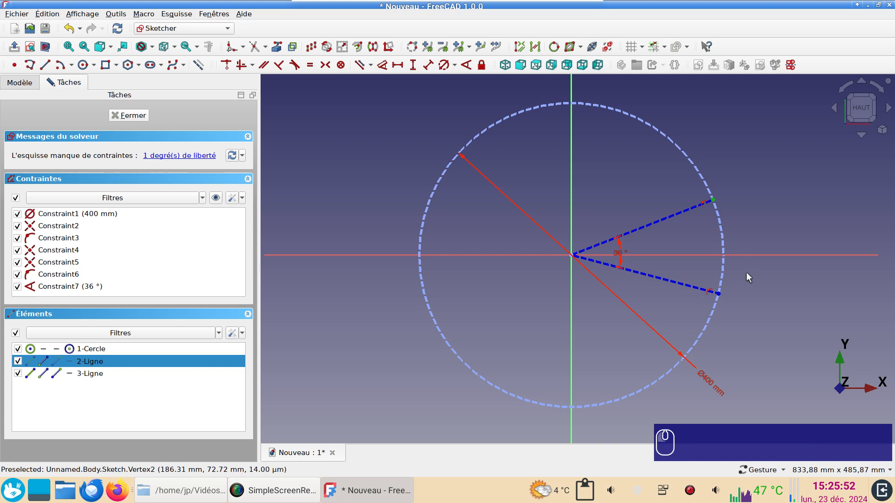
{"action": "left_click", "coordinate": [719, 294]}
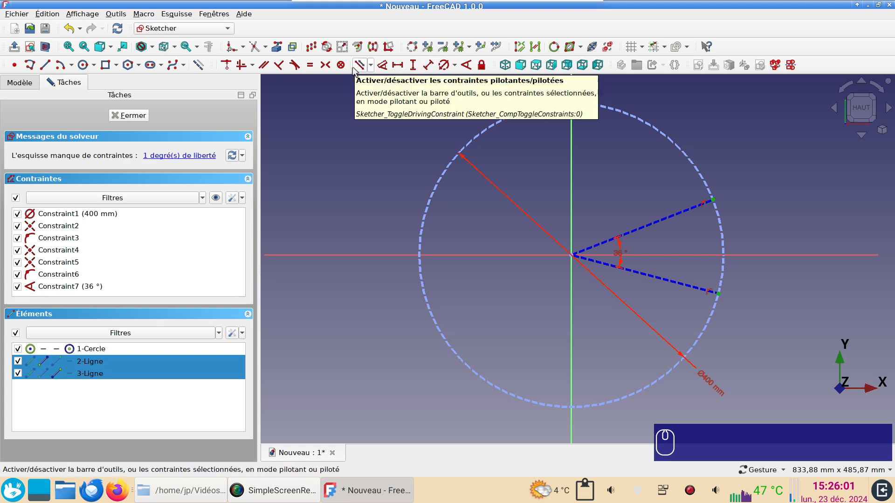
{"action": "left_click", "coordinate": [243, 68]}
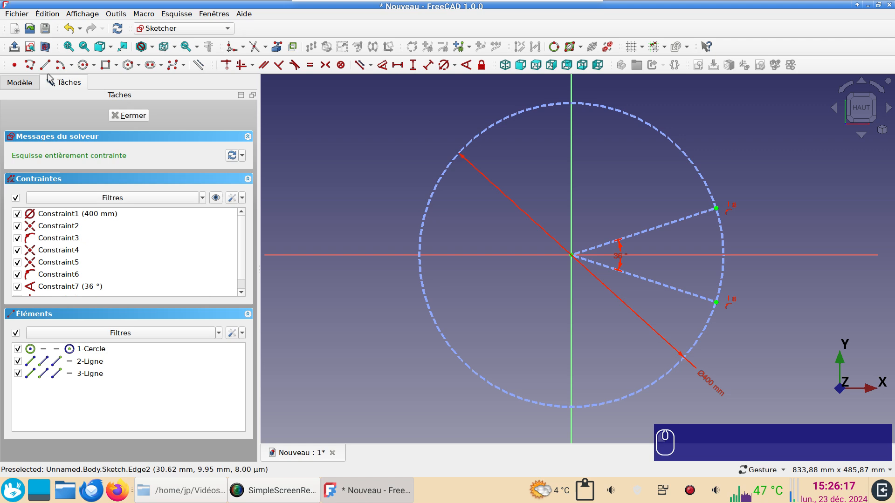
Draw a closed four-sided polyline about 28 mm thick between the two construction lines, with its outer corners on their endpoints and a vertical inner side.
{"action": "left_click", "coordinate": [30, 67]}
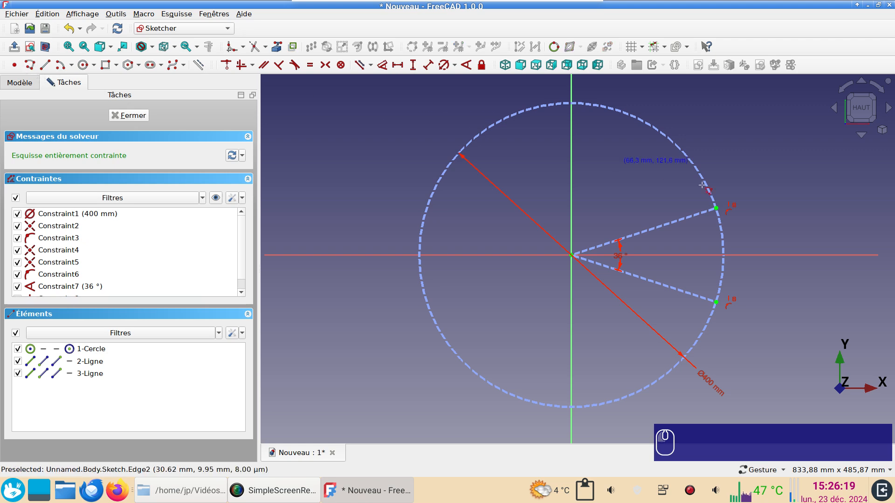
{"action": "left_click", "coordinate": [717, 208]}
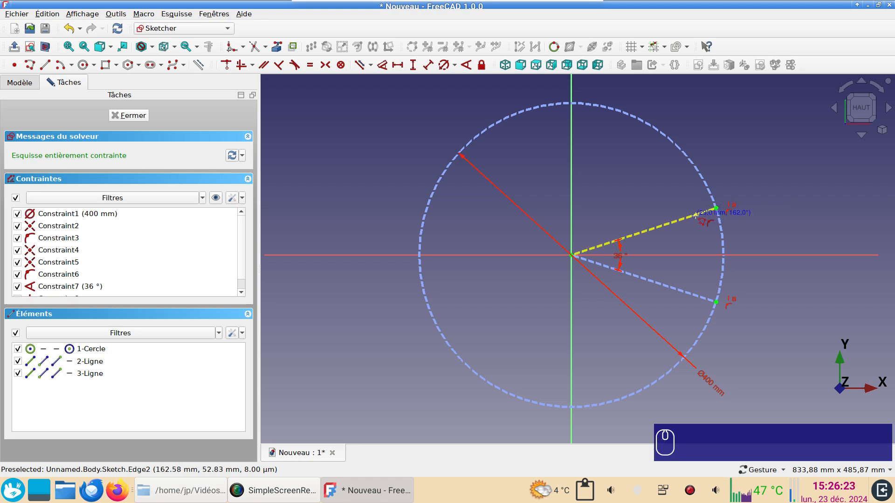
{"action": "left_click", "coordinate": [696, 216]}
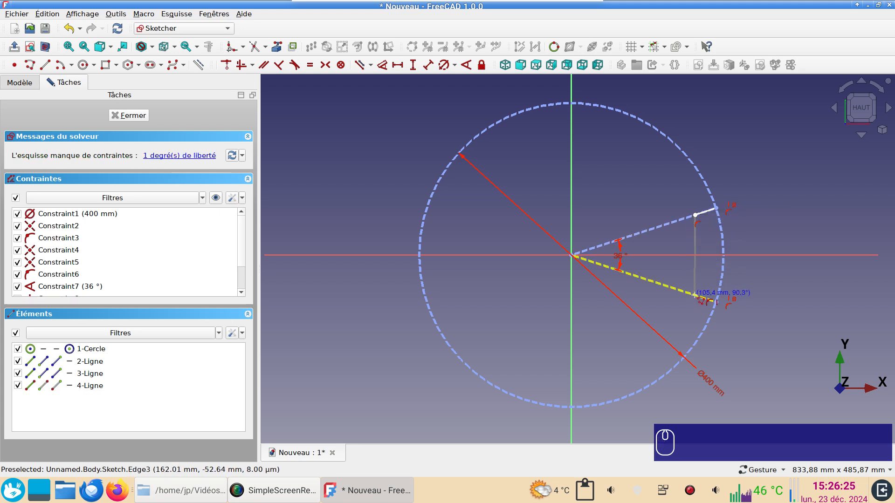
{"action": "left_click", "coordinate": [696, 295]}
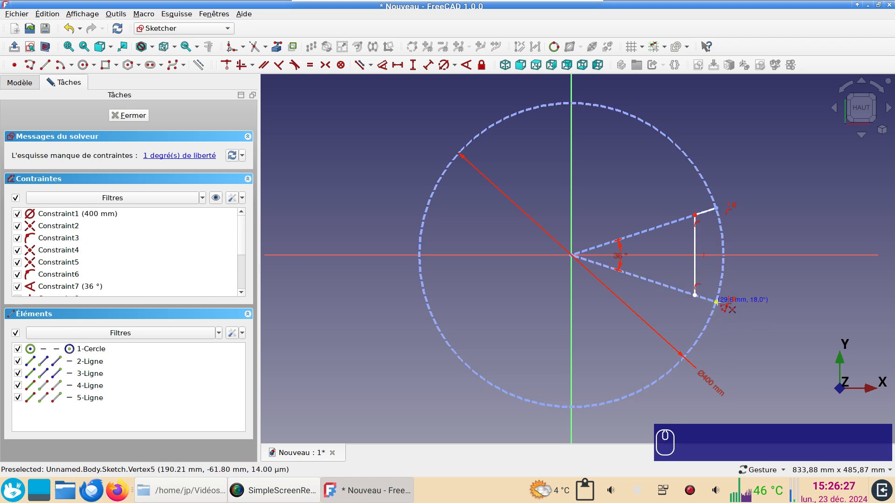
{"action": "left_click", "coordinate": [717, 303]}
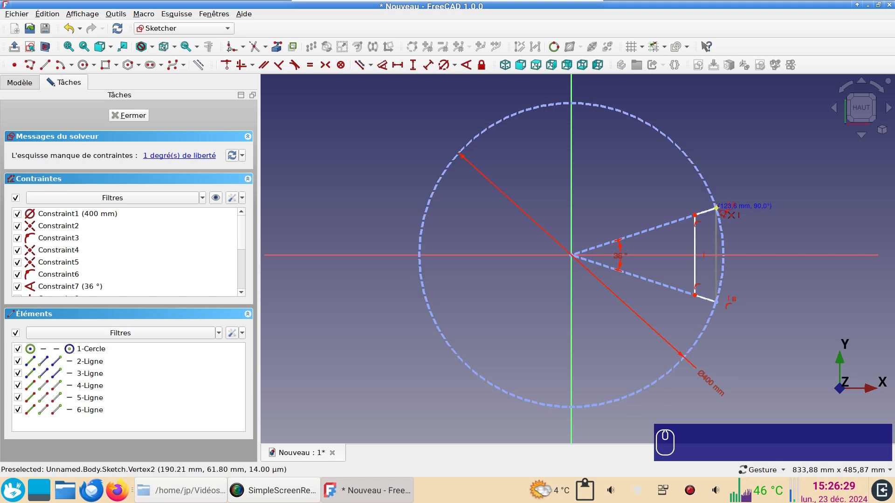
{"action": "left_click", "coordinate": [717, 208]}
{"action": "scroll", "coordinate": [753, 228], "scroll_direction": "up", "scroll_amount": 4}
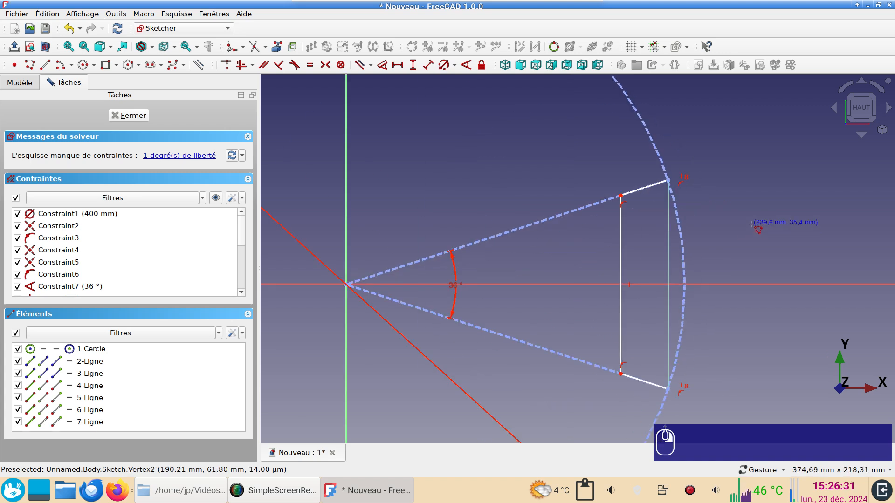
{"action": "right_click", "coordinate": [735, 201]}
Set the distance from the profile's upper inner corner to its outer vertical side to 20 mm.
{"action": "left_click", "coordinate": [621, 196]}
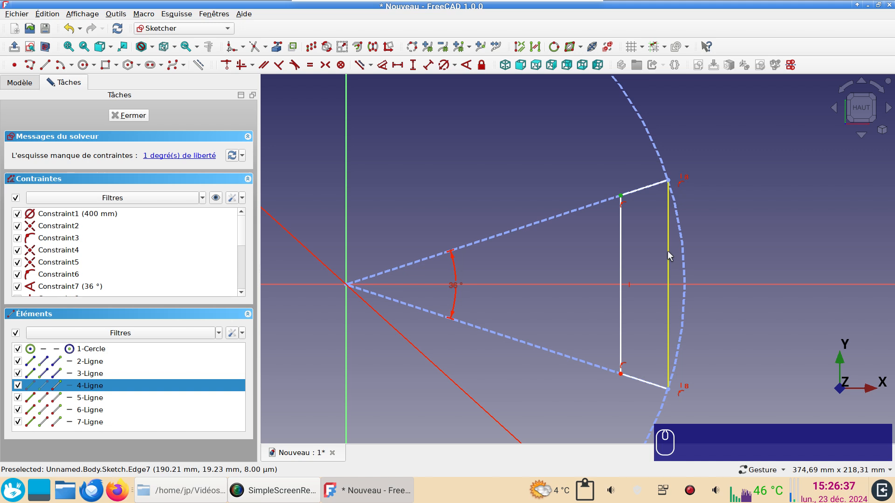
{"action": "left_click", "coordinate": [668, 251]}
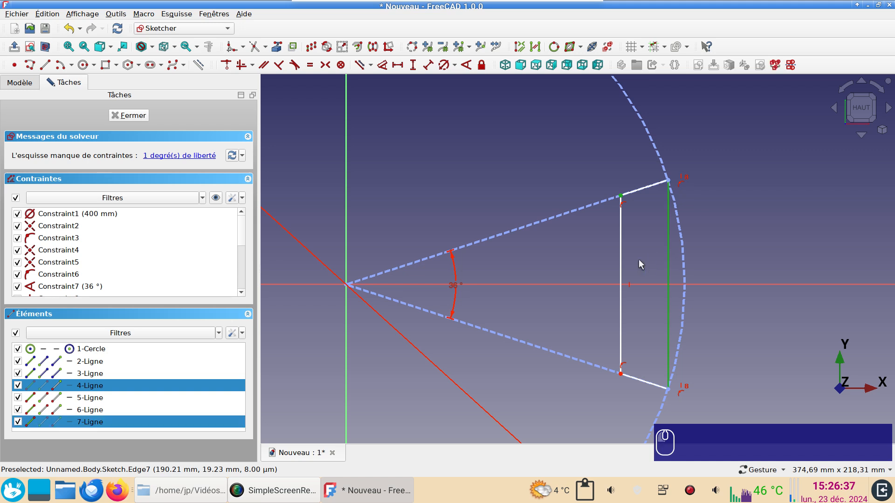
{"action": "left_click", "coordinate": [427, 66]}
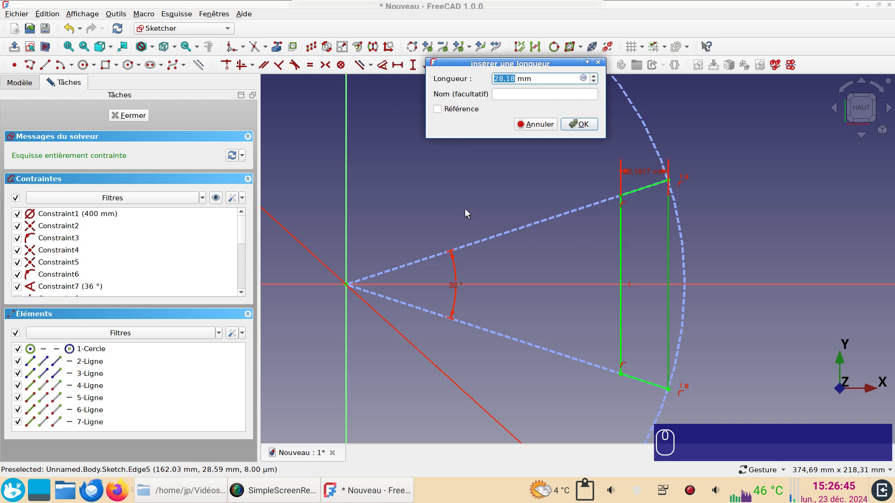
{"action": "type", "text": "20"}
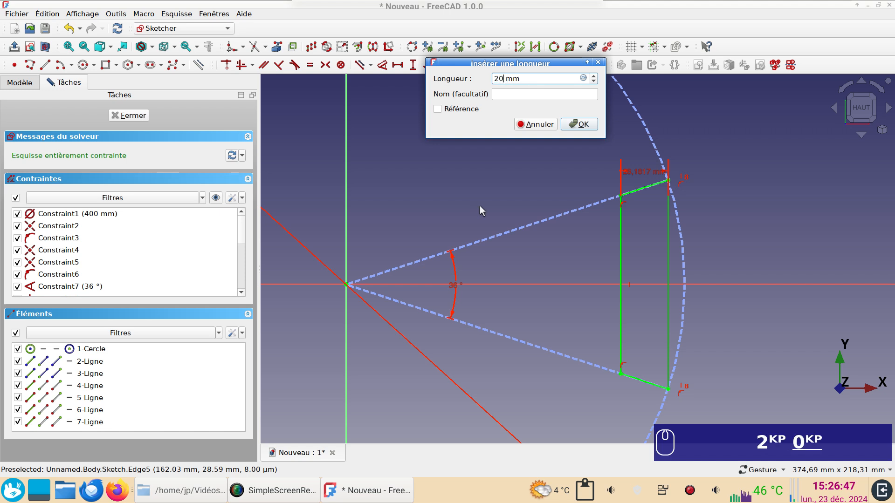
{"action": "key", "text": "Return"}
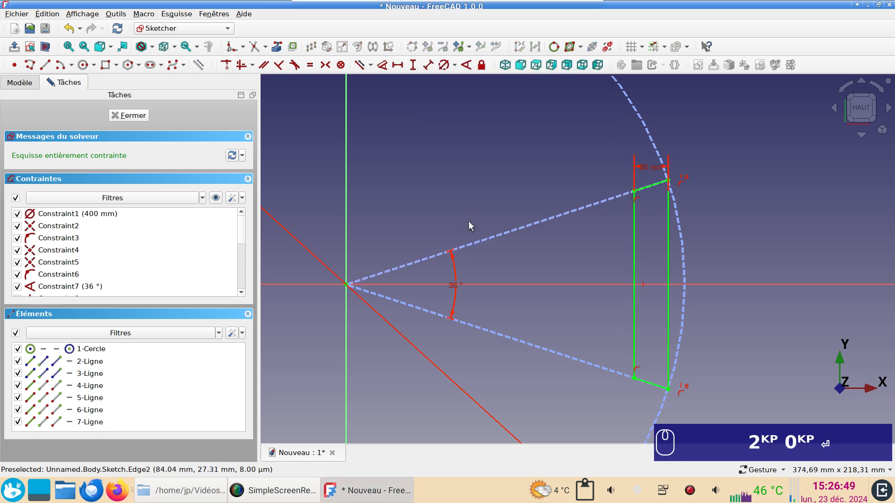
Close the stave sketch, fit it in the view and look at it from the top.
{"action": "scroll", "coordinate": [468, 221], "scroll_direction": "down", "scroll_amount": 4}
{"action": "right_click_drag", "start_coordinate": [432, 205], "coordinate": [554, 212]}
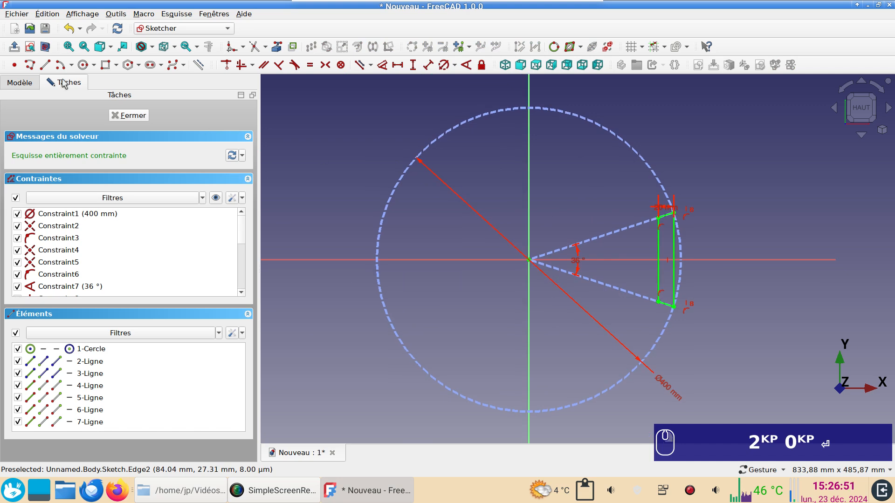
{"action": "left_click", "coordinate": [133, 115]}
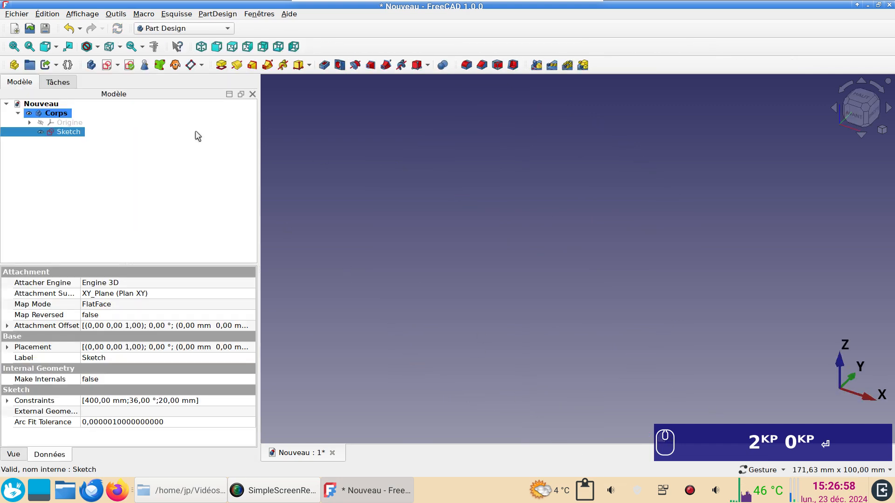
{"action": "left_click", "coordinate": [13, 49]}
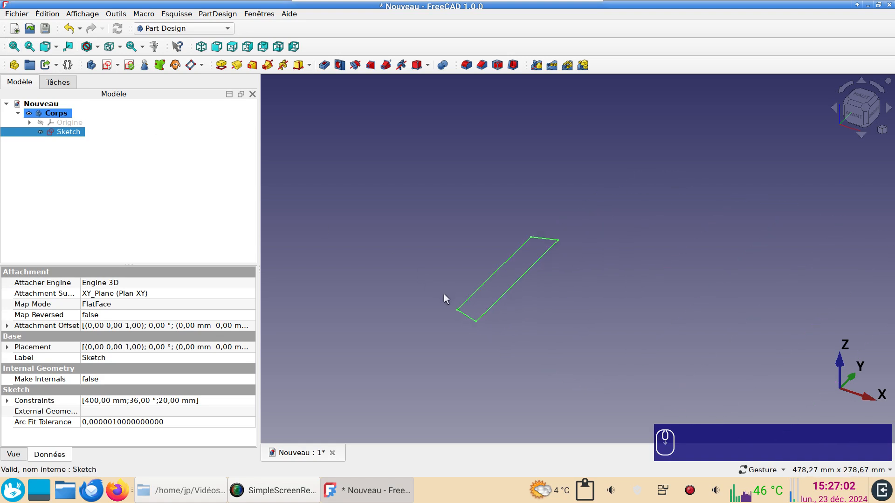
{"action": "scroll", "coordinate": [444, 299], "scroll_direction": "down", "scroll_amount": 1}
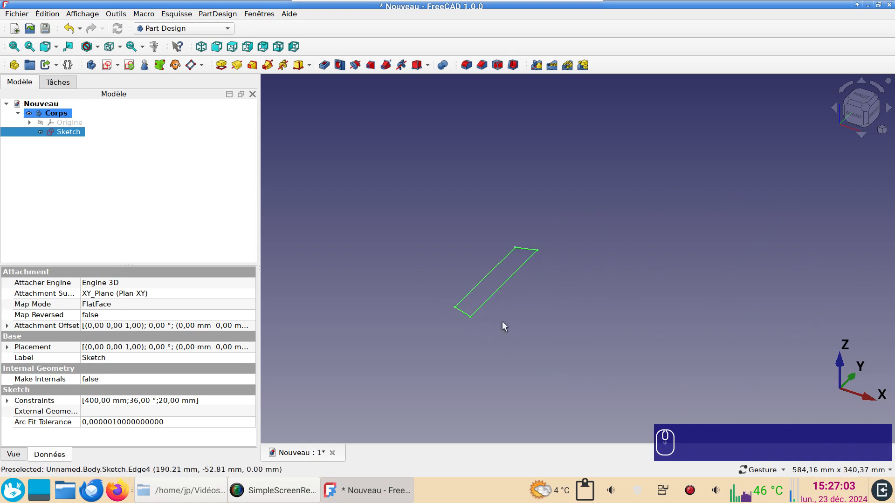
{"action": "left_click", "coordinate": [863, 96]}
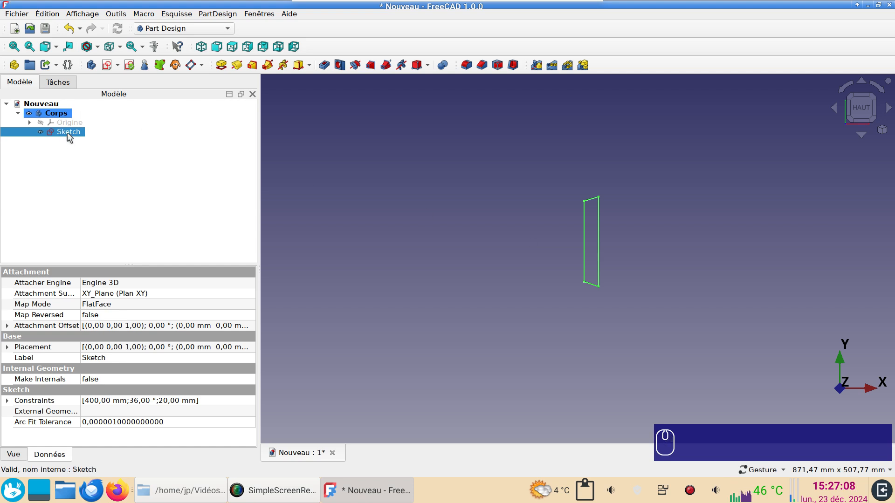
Duplicate the stave sketch using only the original selection, without its dependencies.
{"action": "left_click", "coordinate": [47, 15]}
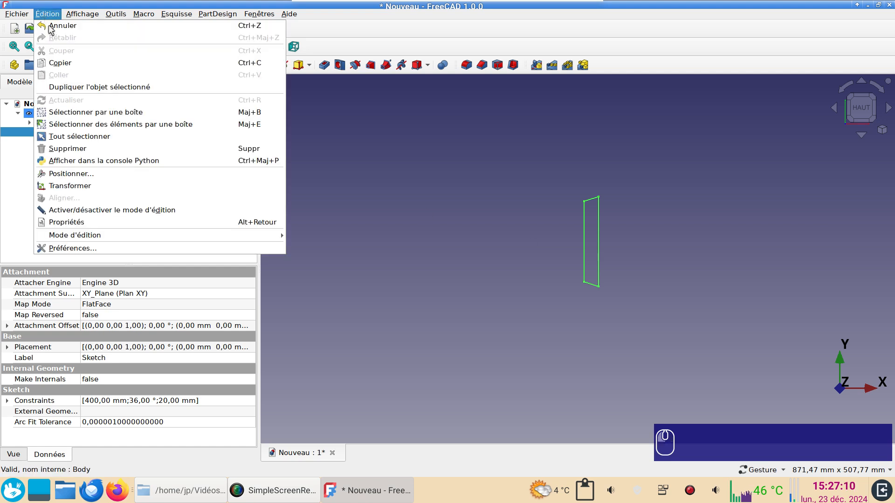
{"action": "left_click", "coordinate": [83, 86]}
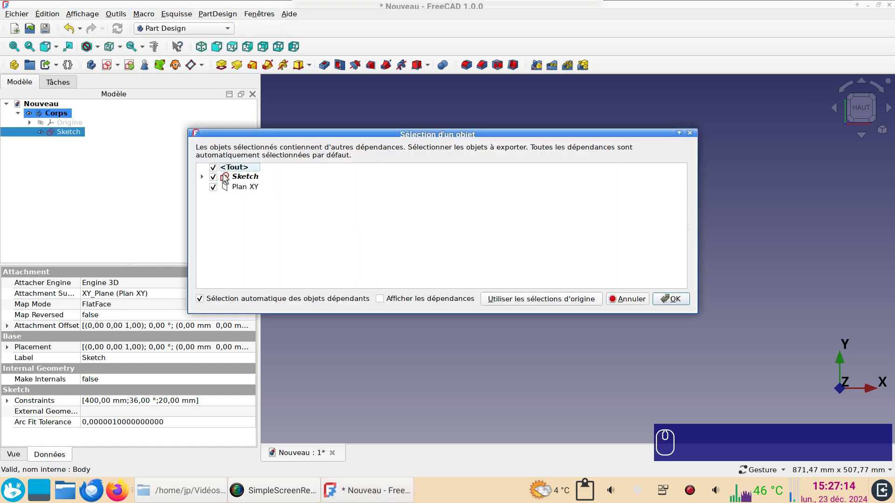
{"action": "left_click", "coordinate": [560, 303]}
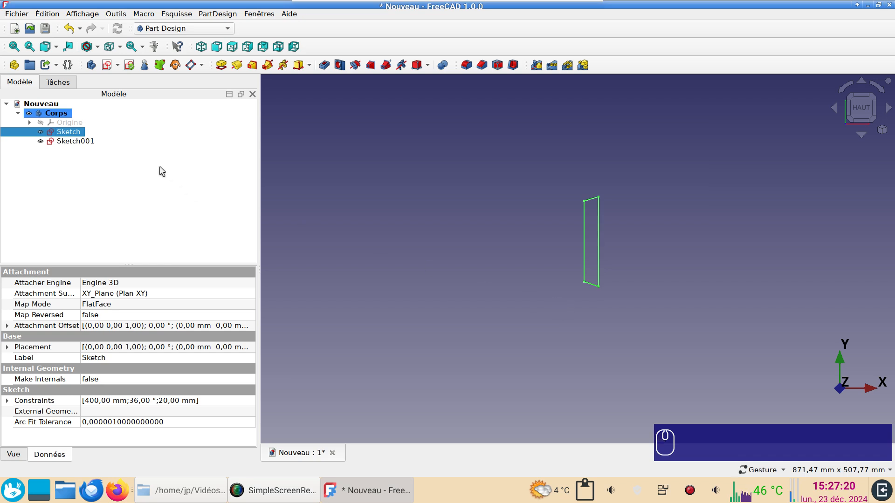
Set the circle diameter in the duplicated sketch to 500 mm and close that sketch.
{"action": "left_click", "coordinate": [85, 141]}
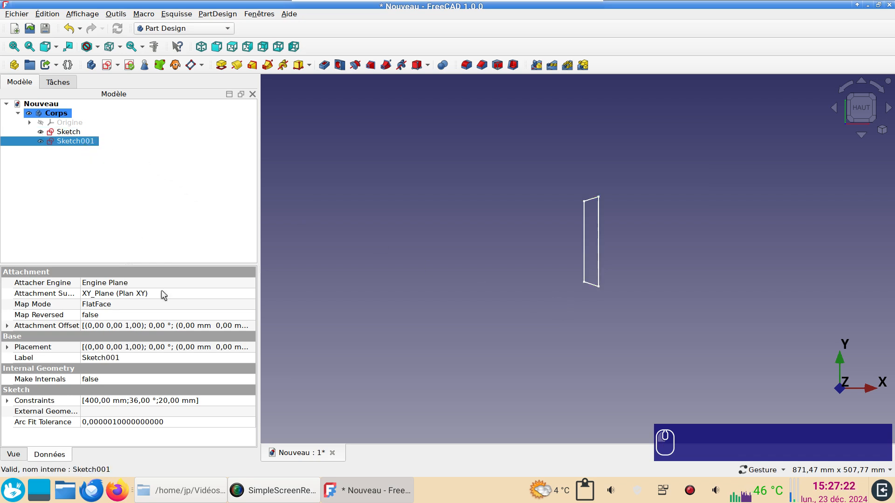
{"action": "double_click", "coordinate": [83, 141]}
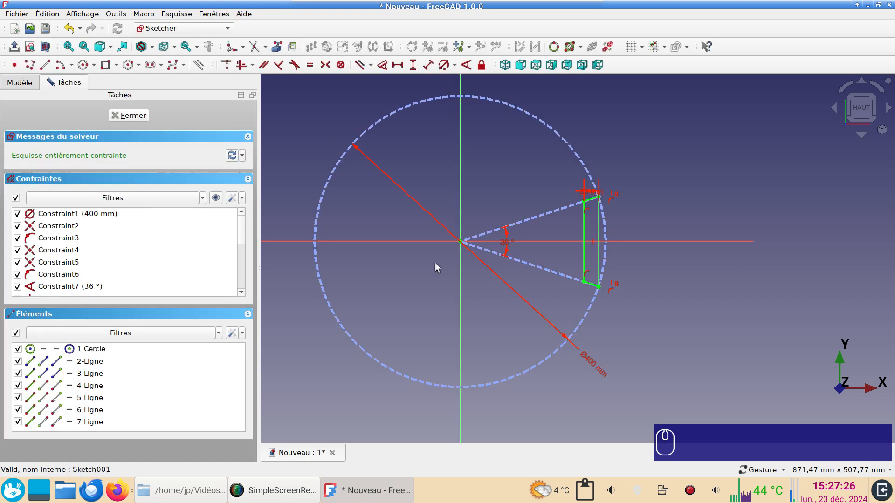
{"action": "double_click", "coordinate": [599, 368]}
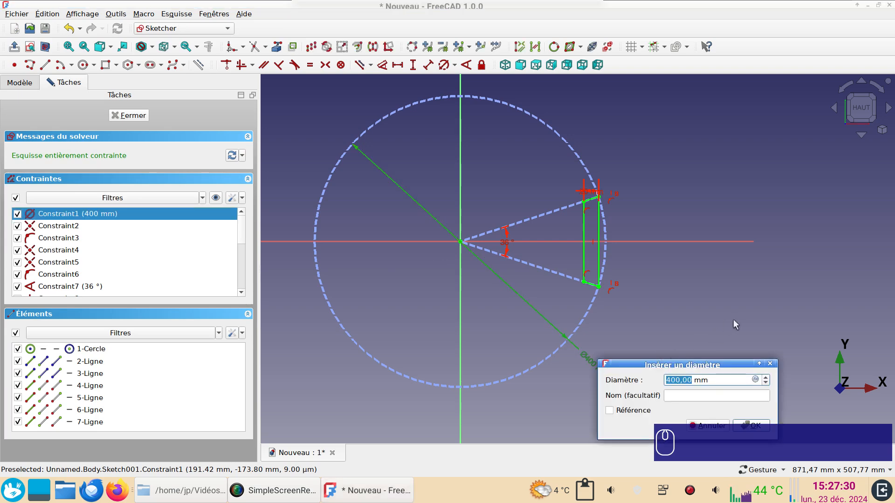
{"action": "type", "text": "500"}
{"action": "key", "text": "Return"}
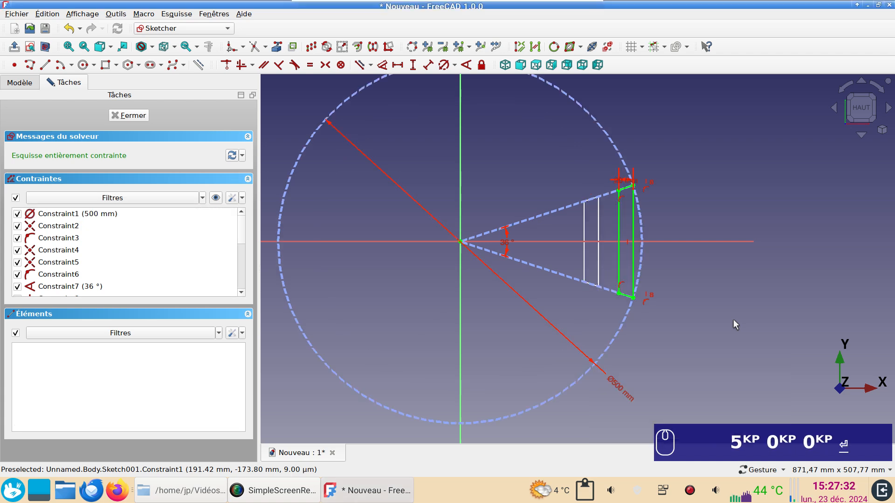
{"action": "scroll", "coordinate": [733, 319], "scroll_direction": "up", "scroll_amount": 2}
{"action": "scroll", "coordinate": [755, 309], "scroll_direction": "down", "scroll_amount": 5}
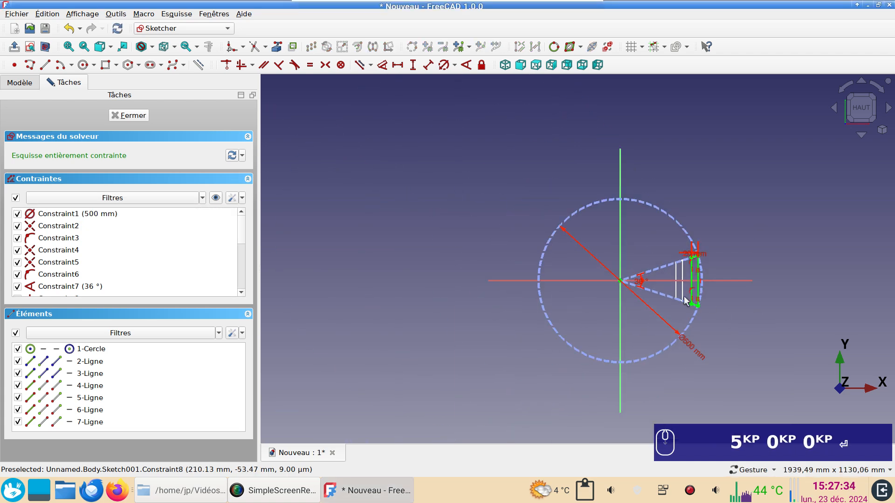
{"action": "scroll", "coordinate": [729, 316], "scroll_direction": "up", "scroll_amount": 3}
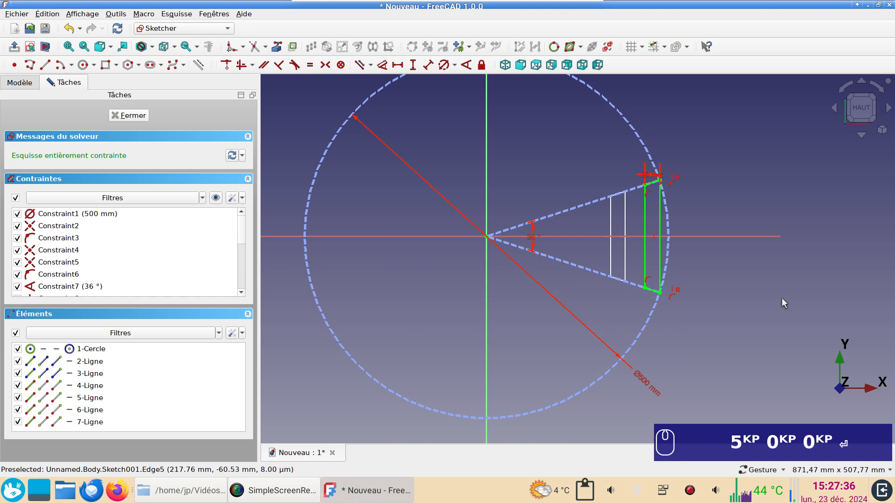
{"action": "left_click", "coordinate": [130, 117]}
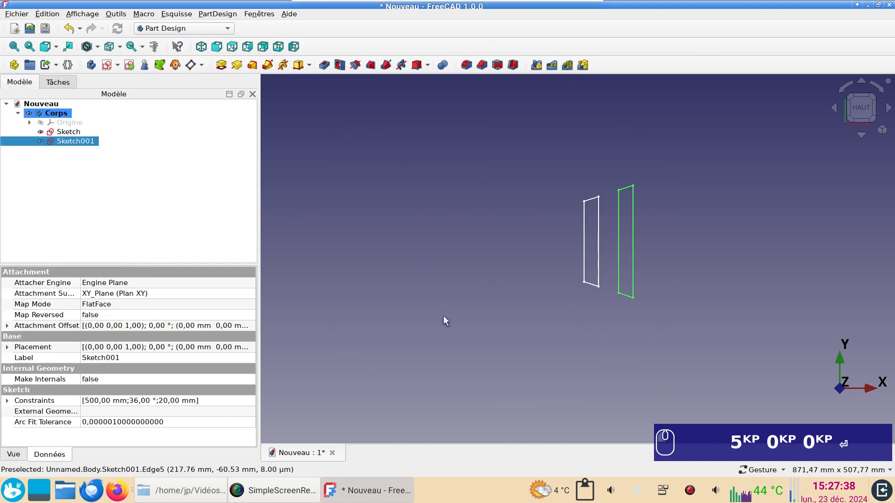
Set the Z position of the duplicated stave sketch's attachment offset to 400 mm.
{"action": "scroll", "coordinate": [529, 366], "scroll_direction": "down", "scroll_amount": 3}
{"action": "key", "text": "1"}
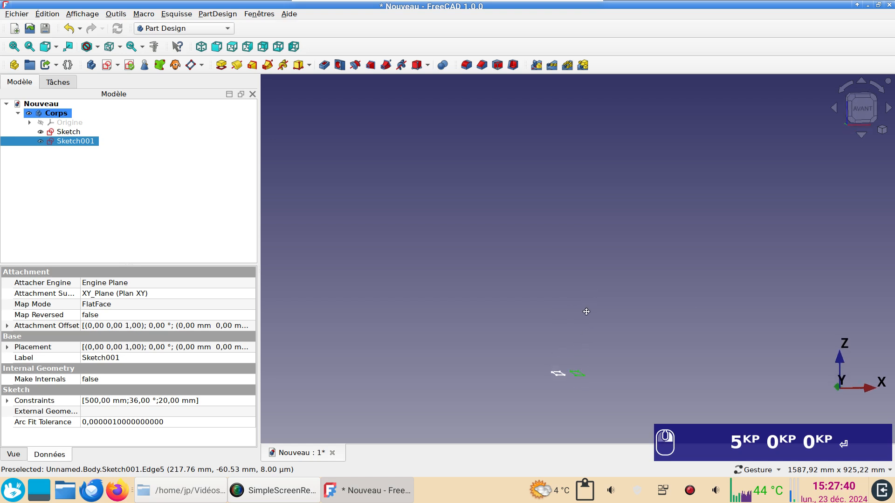
{"action": "right_click_drag", "start_coordinate": [586, 312], "coordinate": [592, 239]}
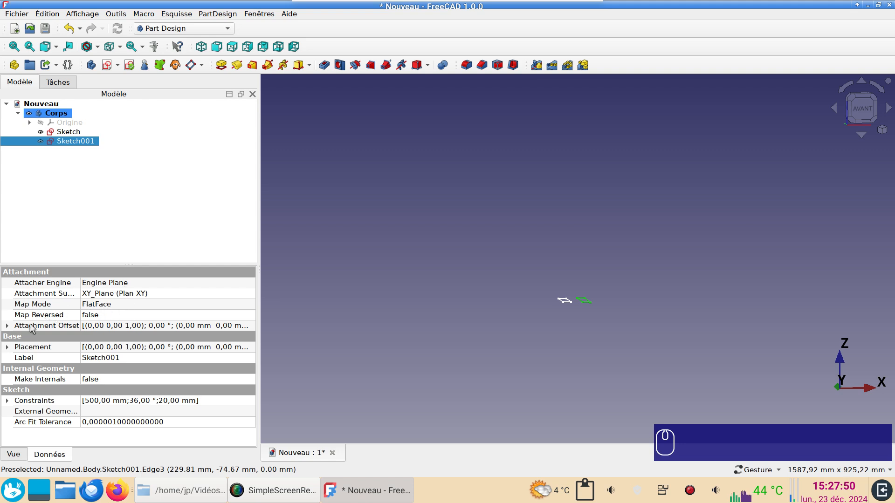
{"action": "left_click", "coordinate": [7, 326]}
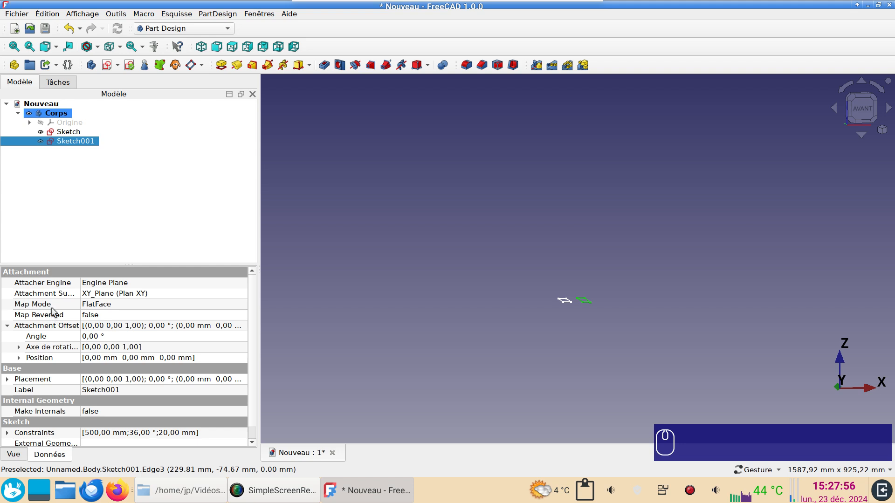
{"action": "left_click", "coordinate": [19, 358]}
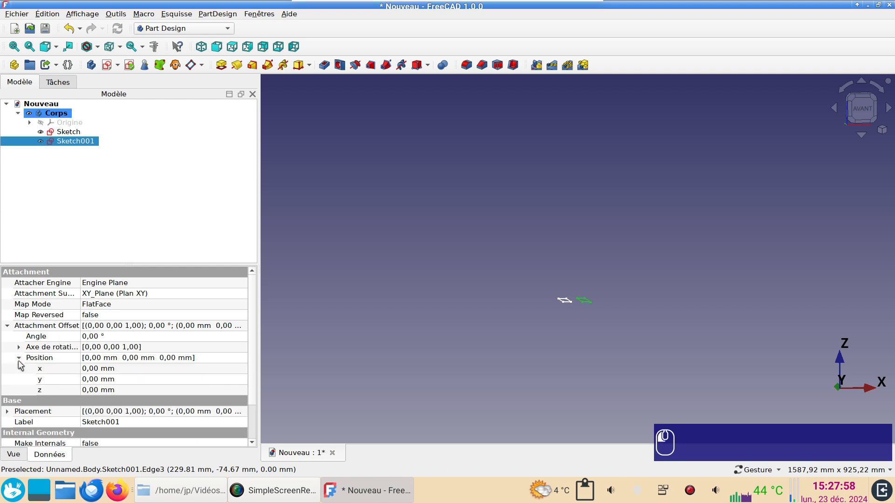
{"action": "left_click", "coordinate": [103, 390]}
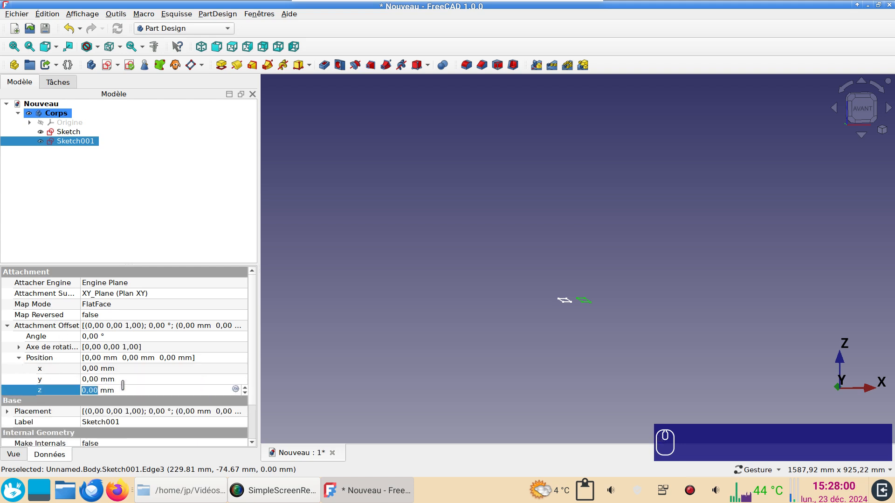
{"action": "type", "text": "400"}
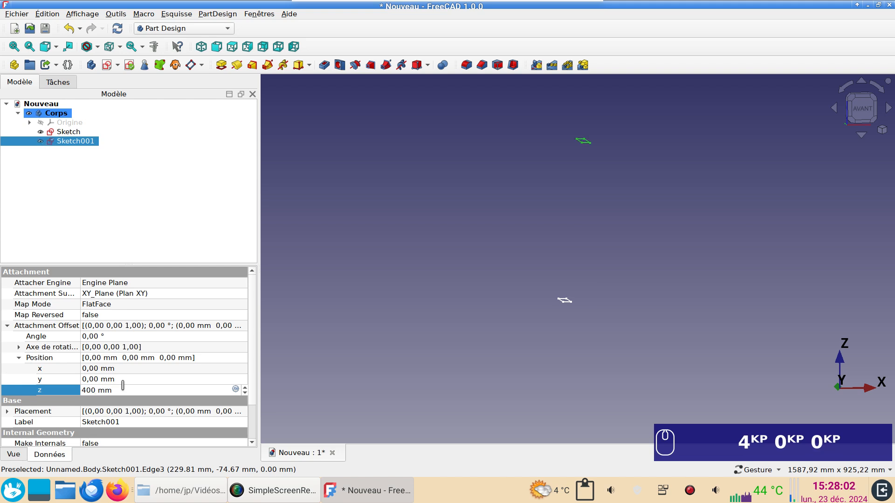
{"action": "left_click", "coordinate": [563, 384]}
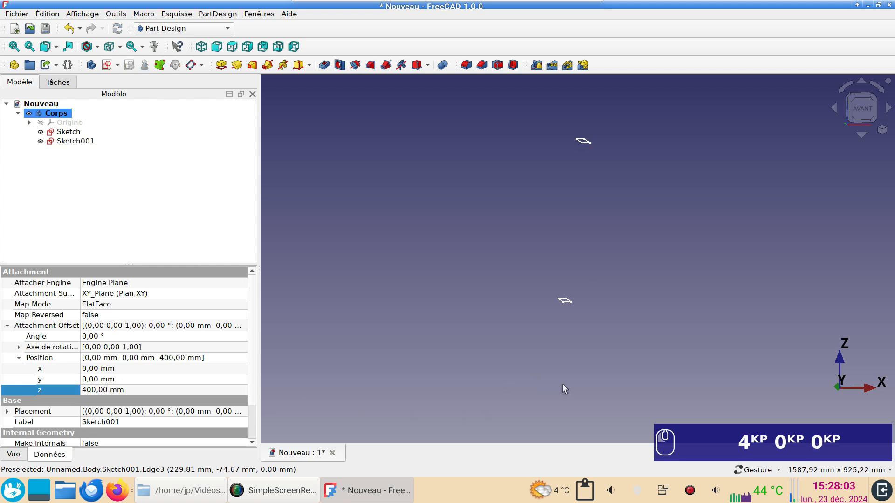
Create an additive loft from the bottom stave sketch to the raised one and inspect the resulting stave.
{"action": "left_click", "coordinate": [856, 115]}
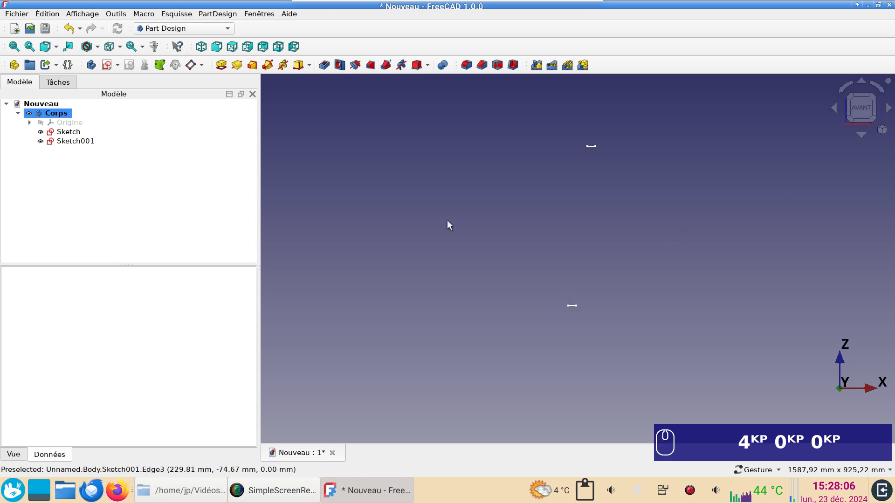
{"action": "left_click", "coordinate": [68, 133]}
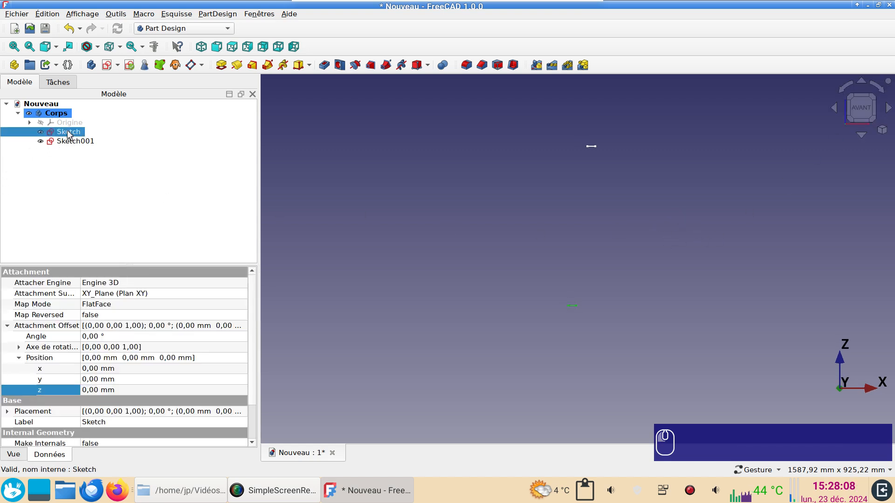
{"action": "left_click", "coordinate": [70, 141], "text": "ctrl"}
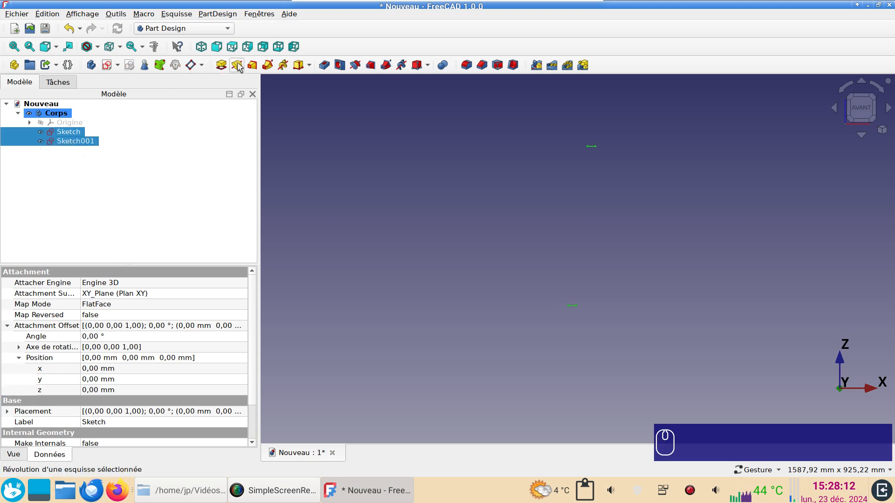
{"action": "left_click", "coordinate": [252, 65]}
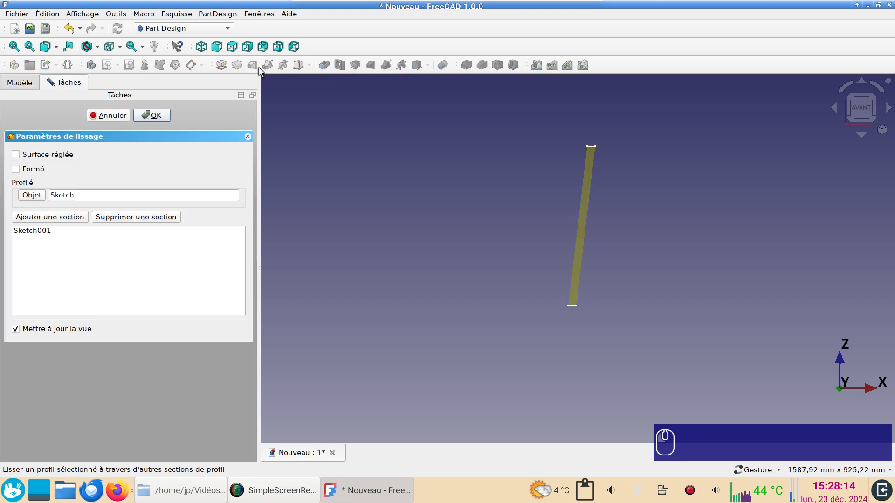
{"action": "left_click_drag", "start_coordinate": [667, 237], "coordinate": [590, 256]}
{"action": "left_click", "coordinate": [155, 115]}
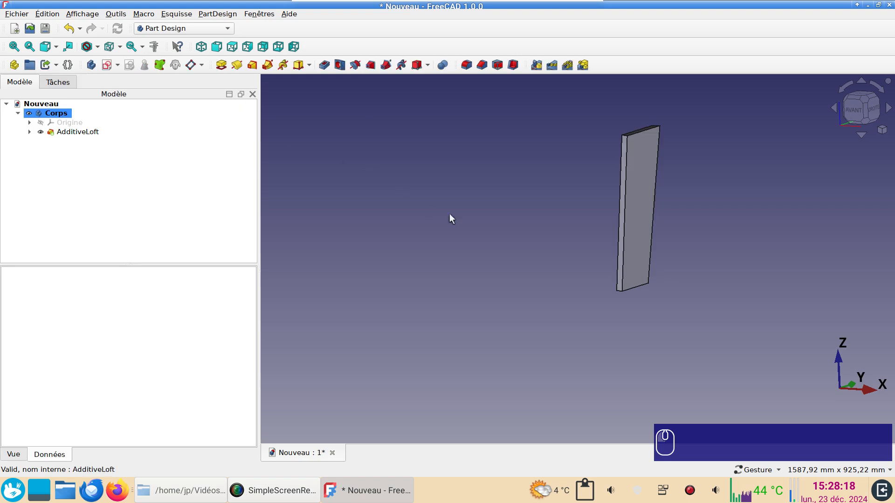
{"action": "left_click_drag", "start_coordinate": [451, 216], "coordinate": [592, 256]}
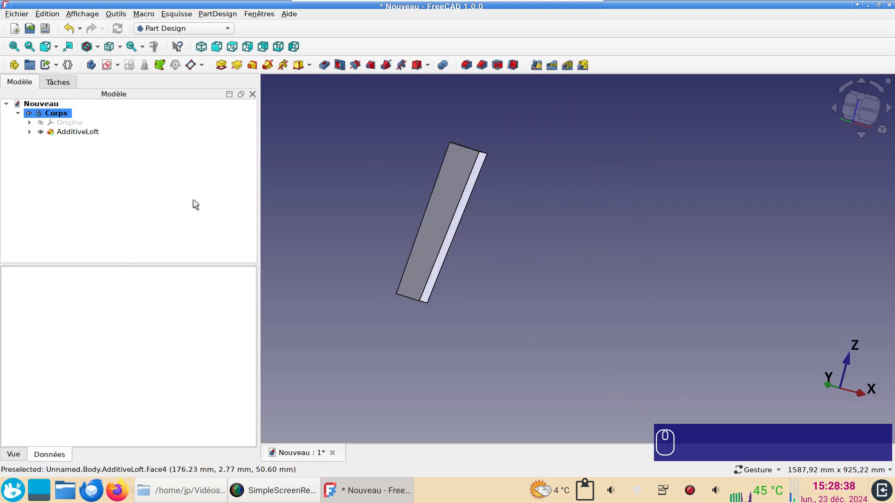
Hide the additive loft and show its two profile sketches.
{"action": "left_click", "coordinate": [63, 133]}
{"action": "key", "text": "space"}
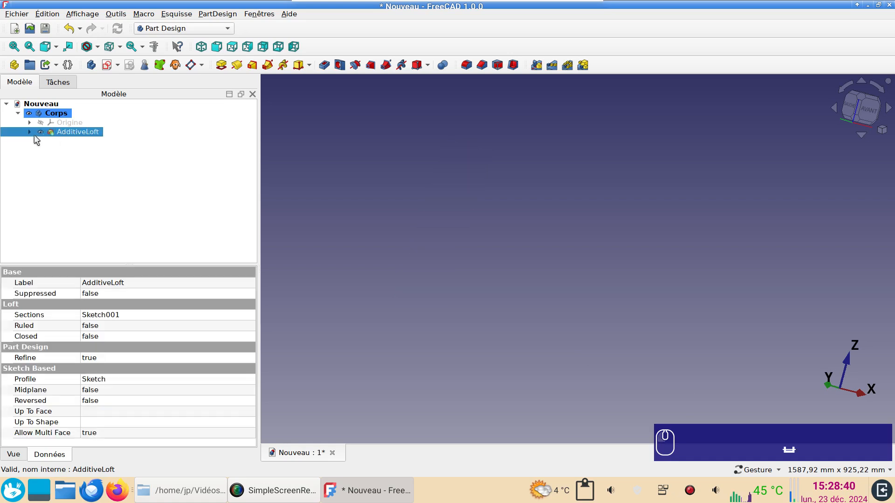
{"action": "left_click", "coordinate": [28, 132]}
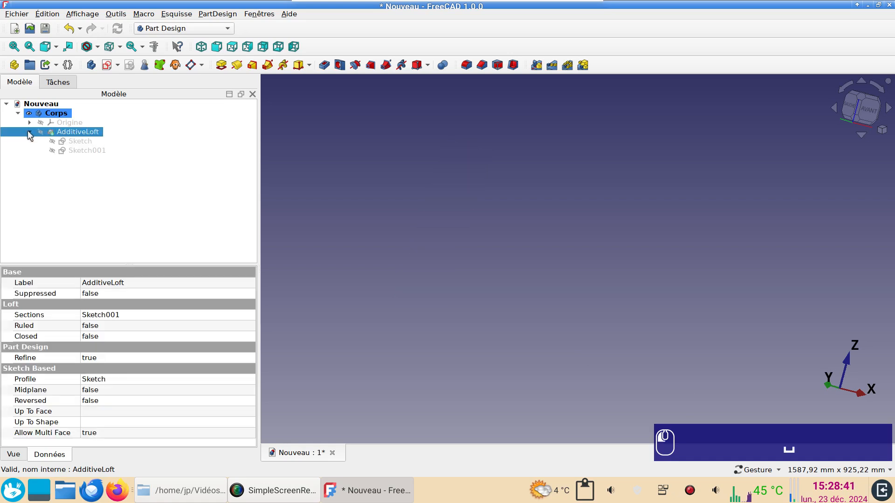
{"action": "left_click", "coordinate": [75, 142]}
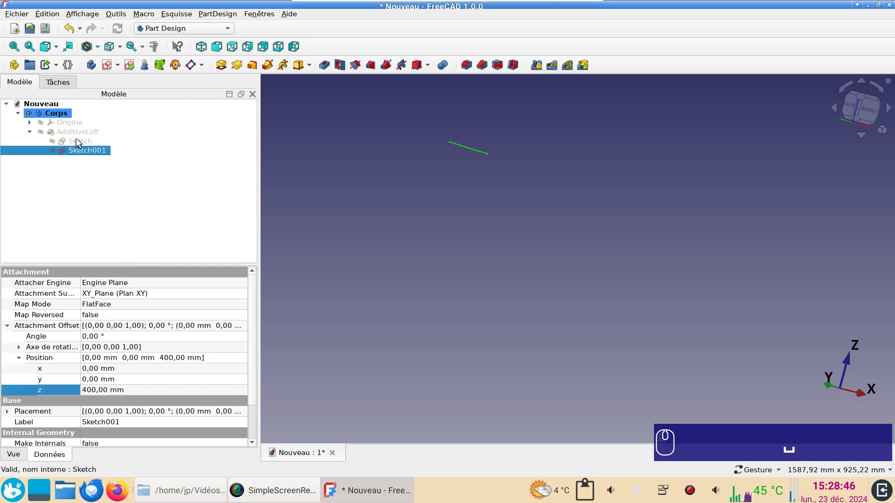
{"action": "key", "text": "space"}
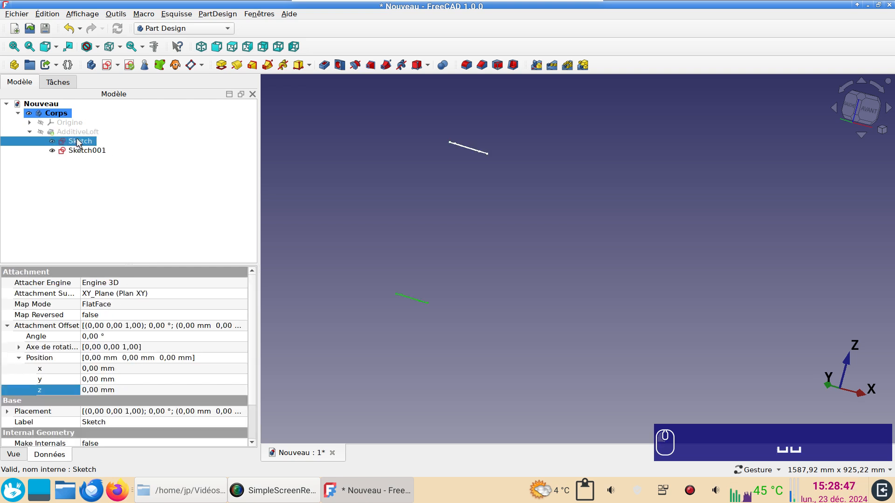
View the profiles from the front and start a new sketch on the XZ plane.
{"action": "left_click", "coordinate": [868, 117]}
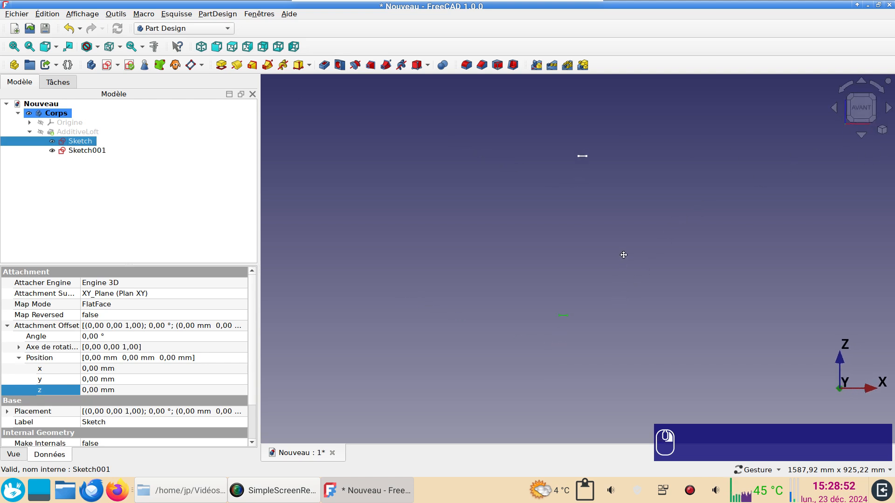
{"action": "left_click", "coordinate": [108, 68]}
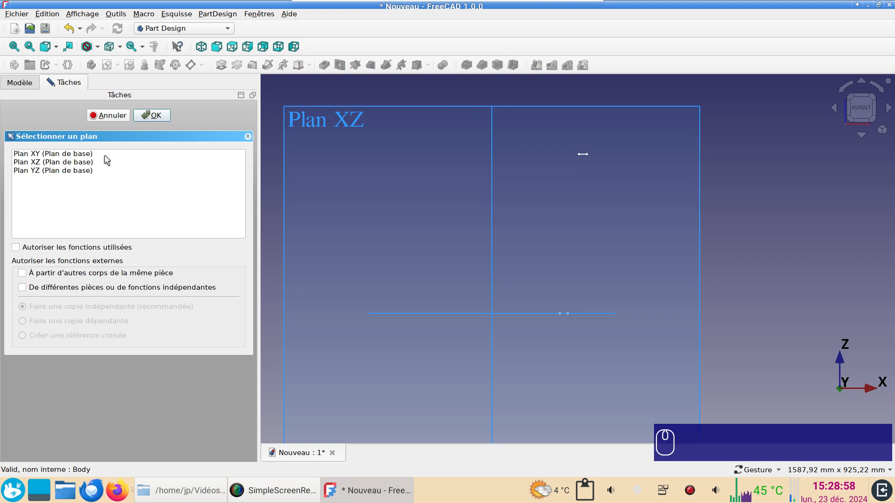
{"action": "left_click", "coordinate": [78, 163]}
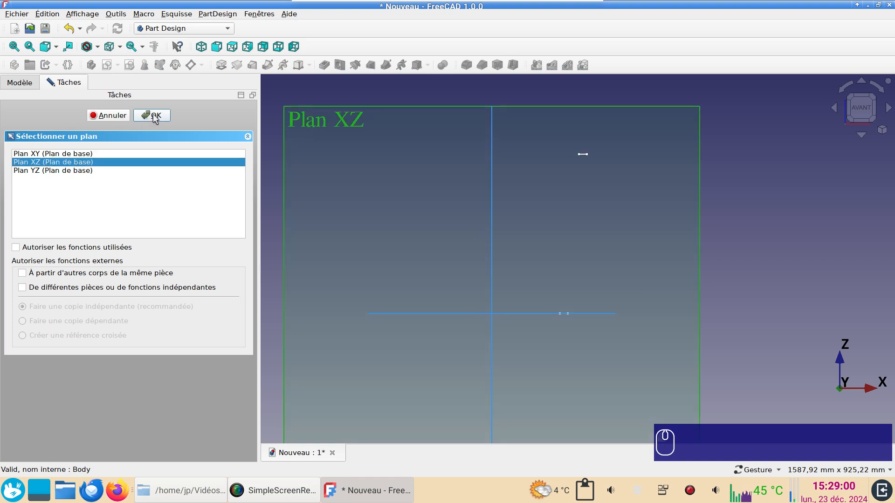
{"action": "scroll", "coordinate": [567, 265], "scroll_direction": "up", "scroll_amount": 6}
{"action": "right_click_drag", "start_coordinate": [574, 297], "coordinate": [620, 145]}
{"action": "scroll", "coordinate": [562, 213], "scroll_direction": "up", "scroll_amount": 2}
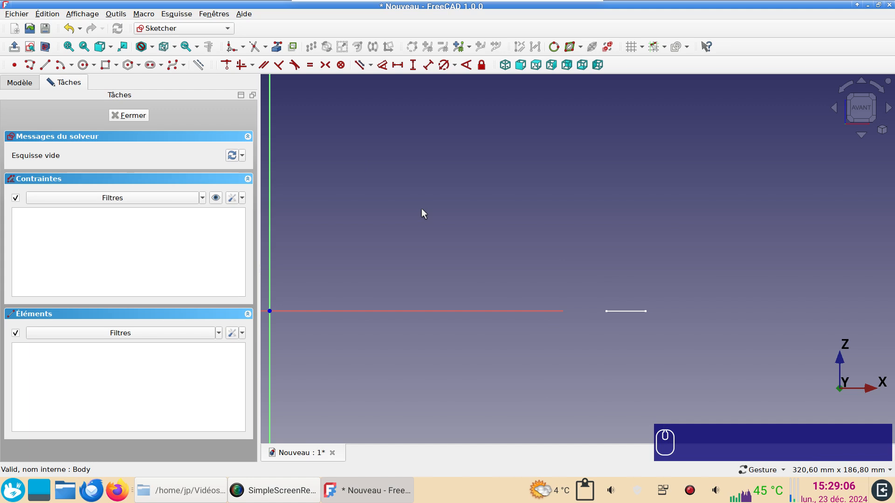
Link a short edge of the bottom stave profile as external geometry and restore the view perpendicular to the sketch.
{"action": "left_click", "coordinate": [278, 47]}
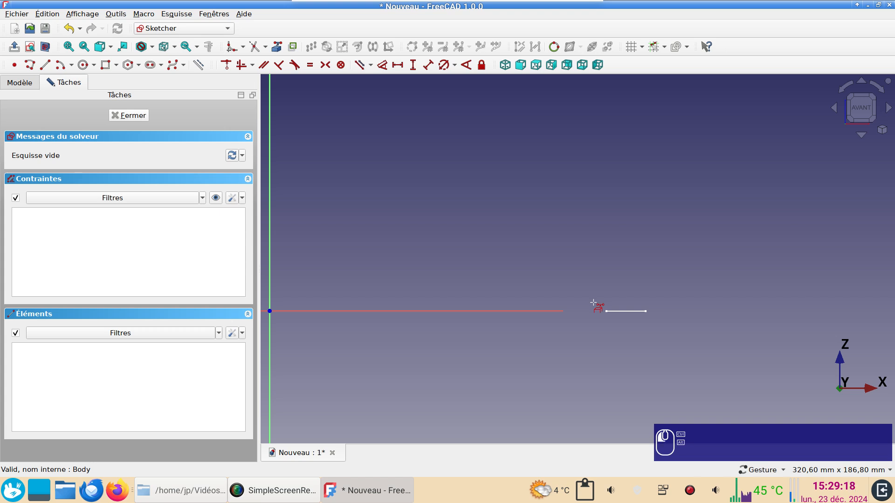
{"action": "left_click_drag", "start_coordinate": [594, 303], "coordinate": [590, 293], "text": "ctrl+alt"}
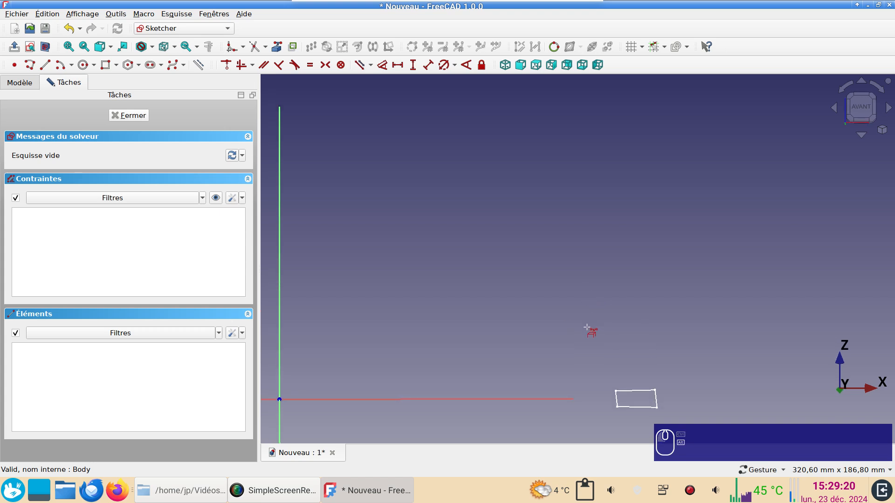
{"action": "right_click_drag", "start_coordinate": [586, 315], "coordinate": [576, 228]}
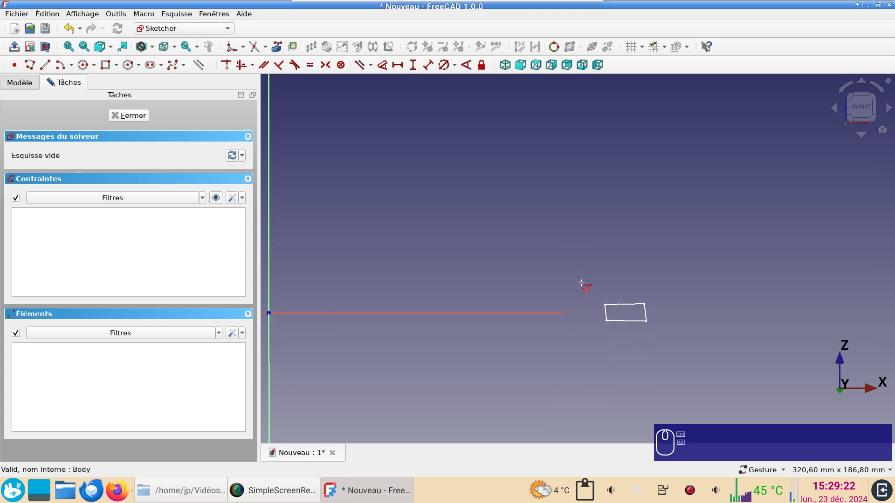
{"action": "mouse_move", "coordinate": [582, 292]}
{"action": "right_mouse_down"}
{"action": "mouse_move", "coordinate": [585, 351]}
{"action": "mouse_move", "coordinate": [588, 286]}
{"action": "right_mouse_up"}
{"action": "mouse_move", "coordinate": [589, 288]}
{"action": "left_mouse_down"}
{"action": "mouse_move", "coordinate": [587, 258]}
{"action": "mouse_move", "coordinate": [586, 292]}
{"action": "mouse_move", "coordinate": [640, 267]}
{"action": "mouse_move", "coordinate": [638, 276]}
{"action": "left_mouse_up"}
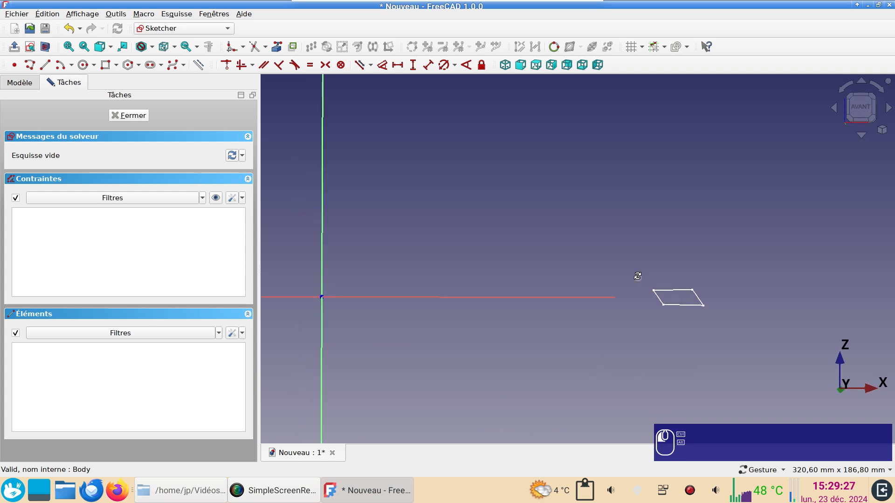
{"action": "left_click", "coordinate": [656, 294]}
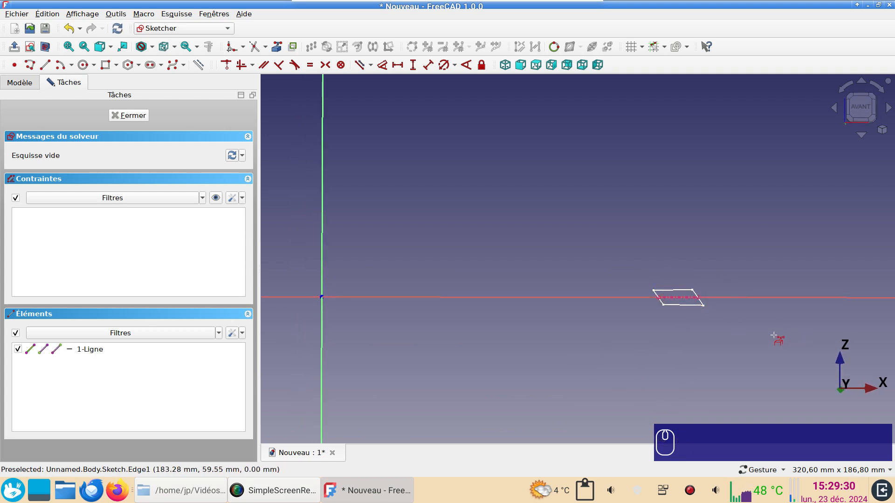
{"action": "scroll", "coordinate": [775, 336], "scroll_direction": "up", "scroll_amount": 4}
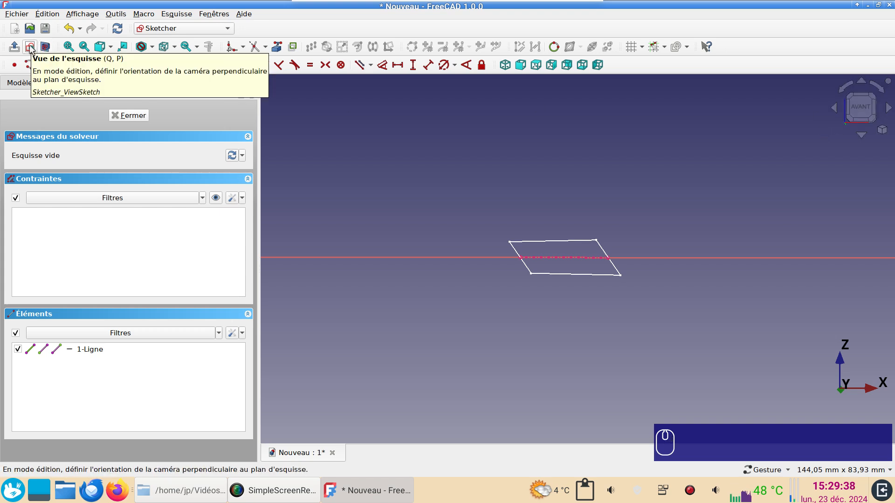
{"action": "left_click", "coordinate": [30, 46]}
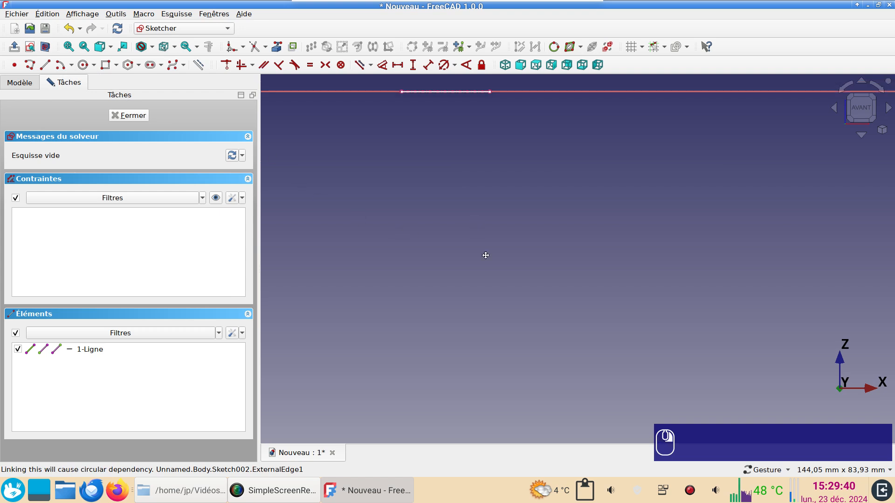
{"action": "scroll", "coordinate": [532, 270], "scroll_direction": "up", "scroll_amount": 6}
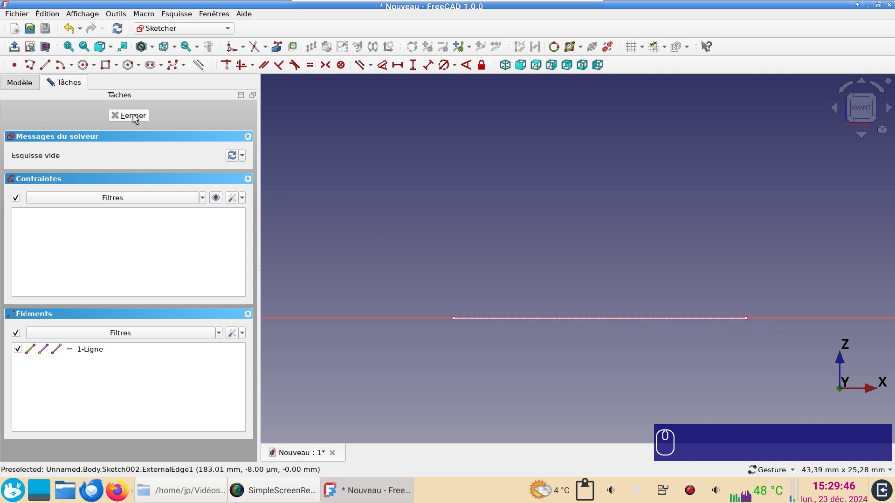
Increase the line width of external geometries in the Sketcher appearance preferences.
{"action": "left_click", "coordinate": [47, 14]}
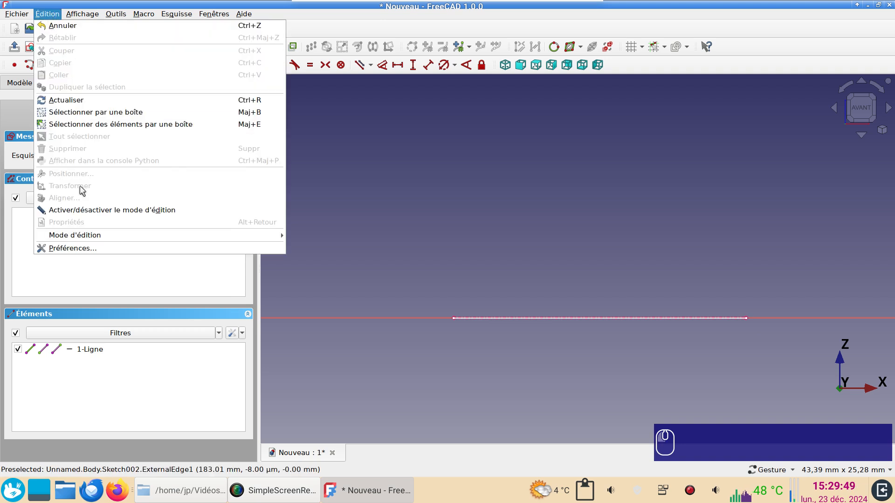
{"action": "left_click", "coordinate": [91, 243]}
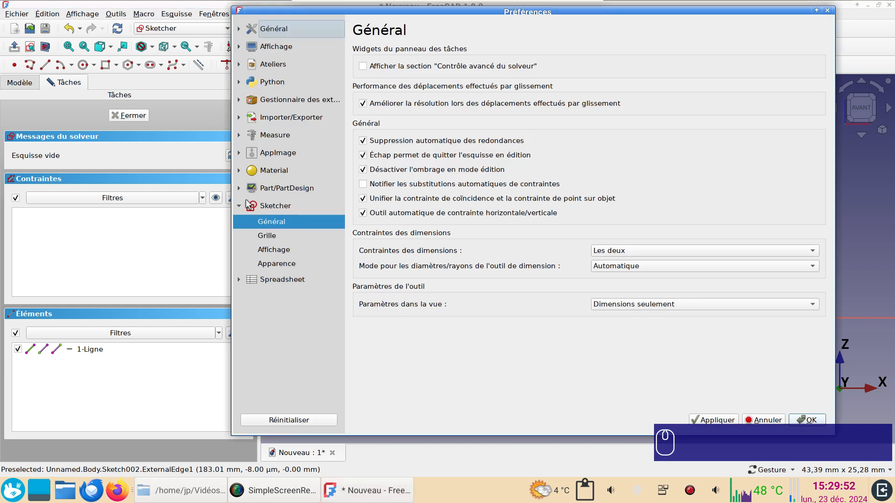
{"action": "left_click", "coordinate": [279, 263]}
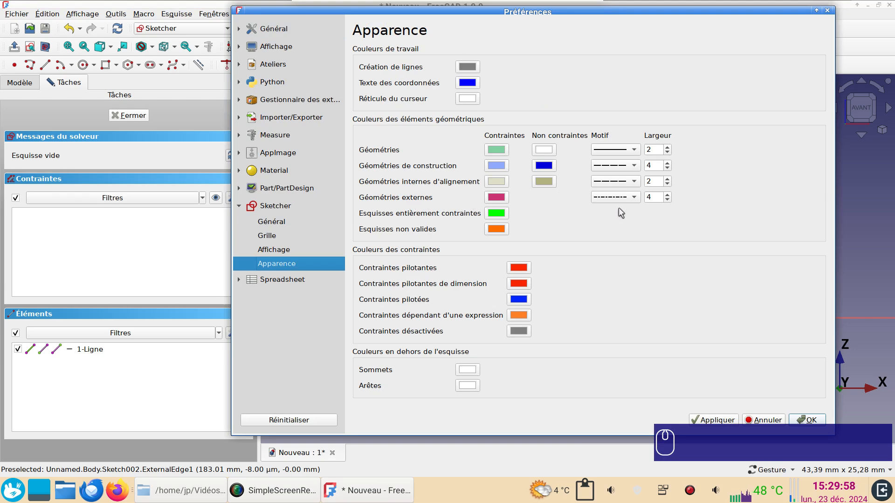
{"action": "left_click", "coordinate": [668, 195]}
{"action": "left_click", "coordinate": [667, 195]}
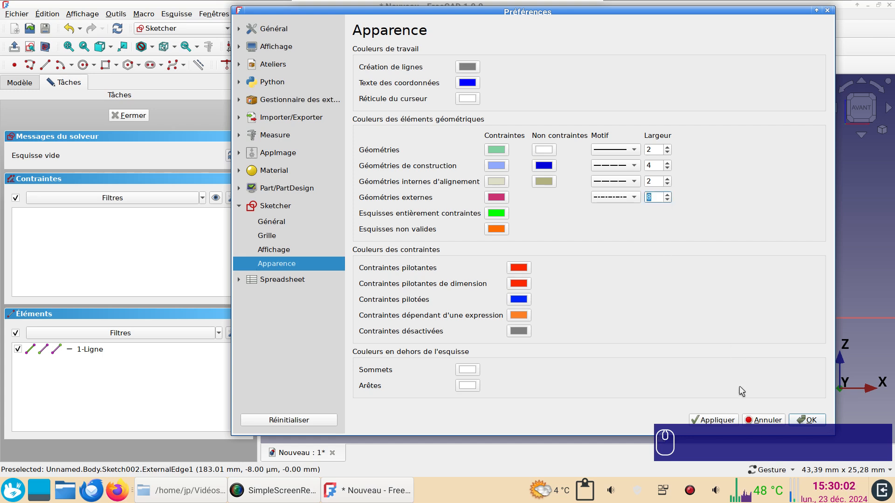
{"action": "left_click", "coordinate": [714, 421]}
{"action": "left_click", "coordinate": [806, 420]}
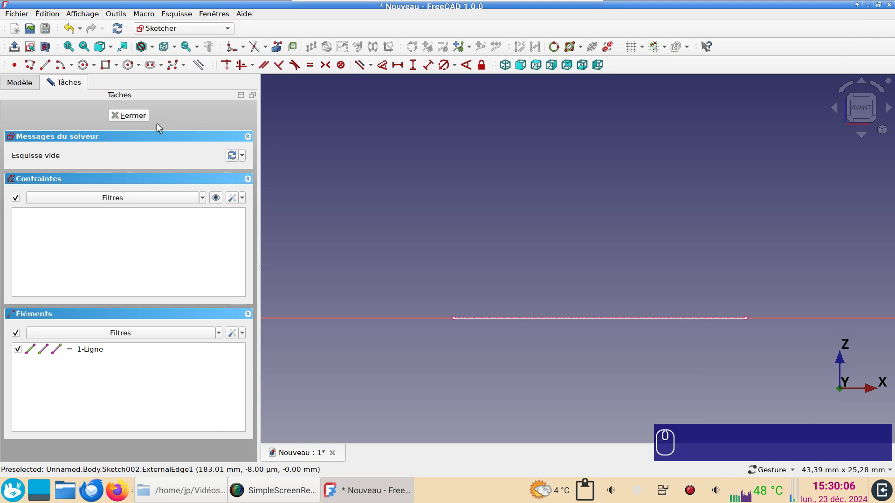
Close the XZ-plane sketch and reopen it for editing.
{"action": "left_click", "coordinate": [133, 116]}
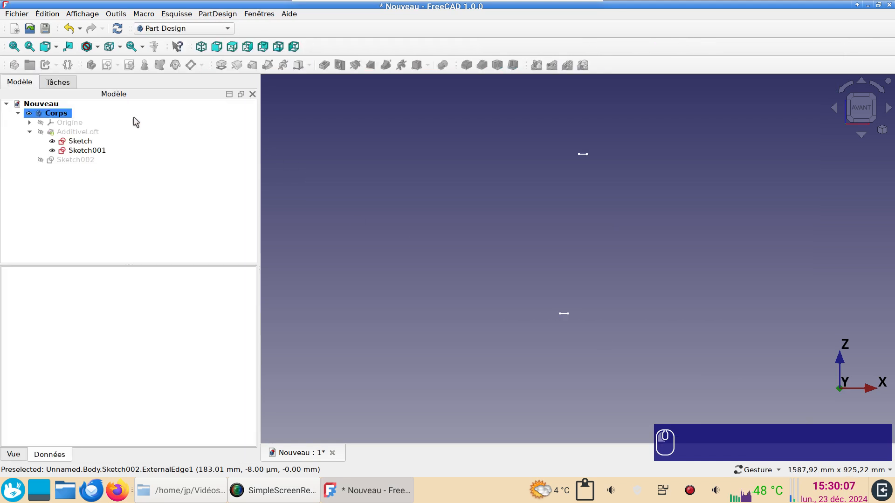
{"action": "double_click", "coordinate": [80, 161]}
{"action": "scroll", "coordinate": [559, 307], "scroll_direction": "up", "scroll_amount": 10}
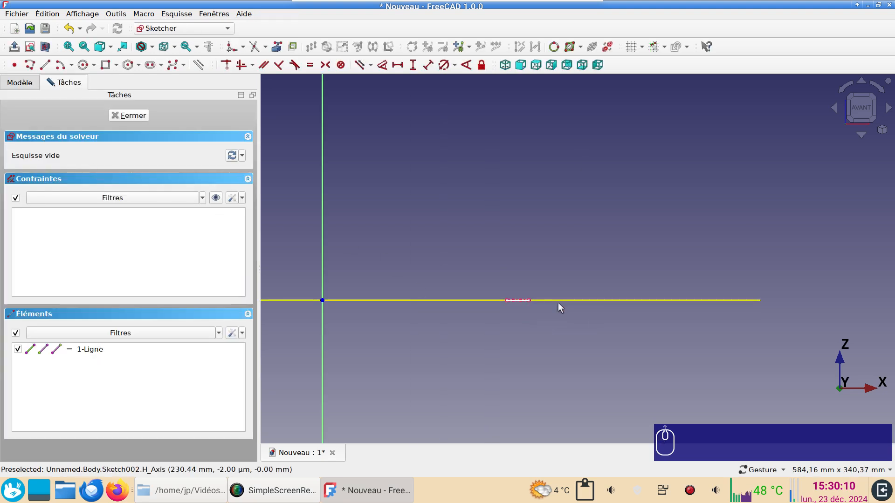
Examine the linked external edge on the sketch's horizontal axis up close and in relation to the origin.
{"action": "scroll", "coordinate": [507, 288], "scroll_direction": "up", "scroll_amount": 4}
{"action": "right_click_drag", "start_coordinate": [502, 272], "coordinate": [792, 261]}
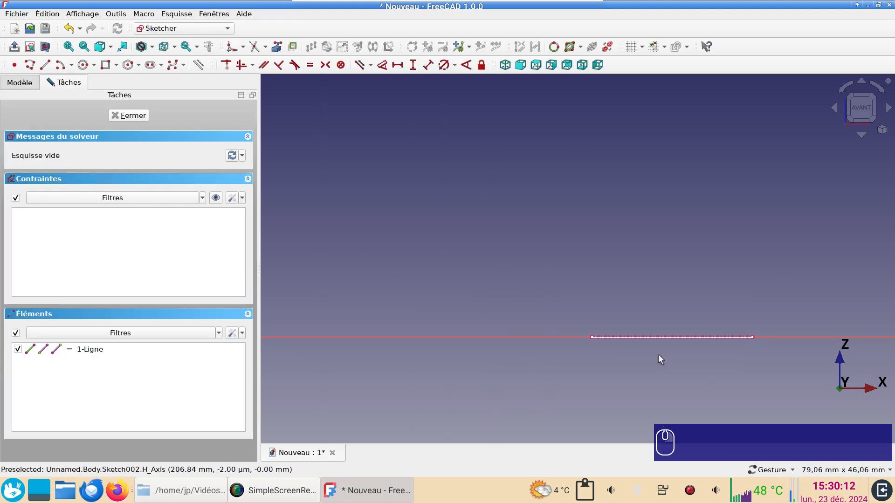
{"action": "scroll", "coordinate": [655, 352], "scroll_direction": "up", "scroll_amount": 5}
{"action": "scroll", "coordinate": [550, 335], "scroll_direction": "down", "scroll_amount": 3}
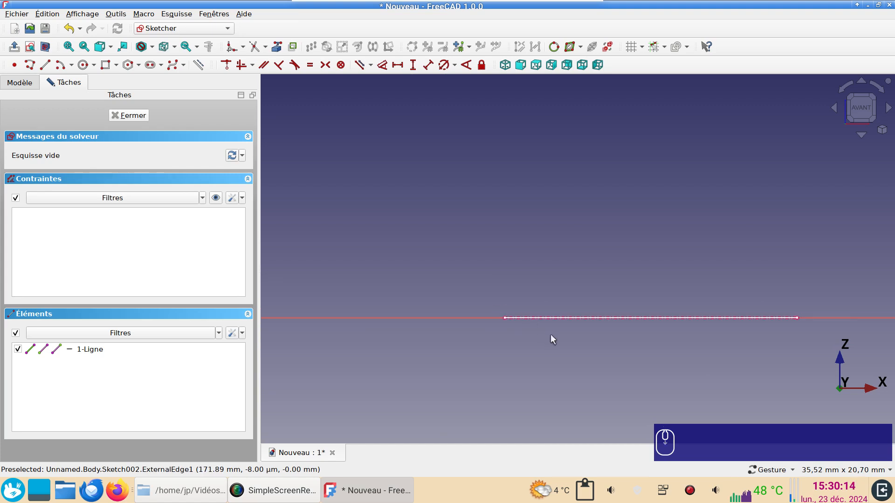
{"action": "scroll", "coordinate": [628, 332], "scroll_direction": "down", "scroll_amount": 9}
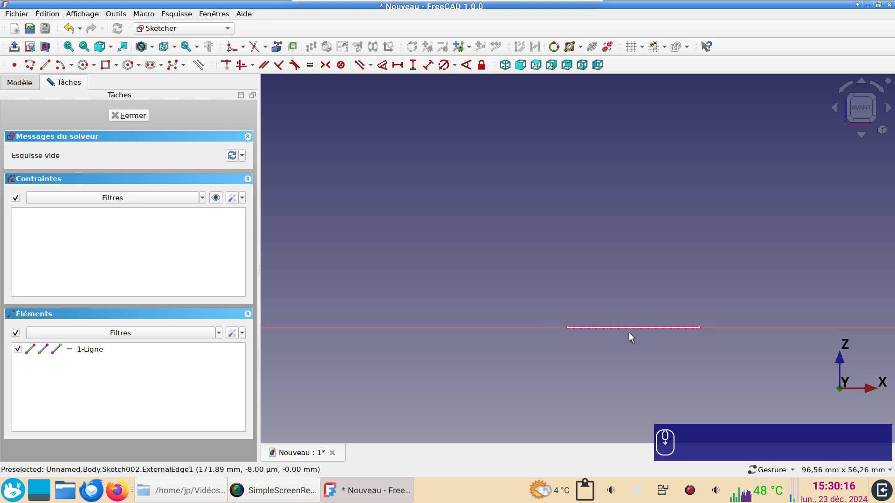
{"action": "right_click_drag", "start_coordinate": [603, 261], "coordinate": [507, 278]}
{"action": "scroll", "coordinate": [511, 280], "scroll_direction": "down", "scroll_amount": 4}
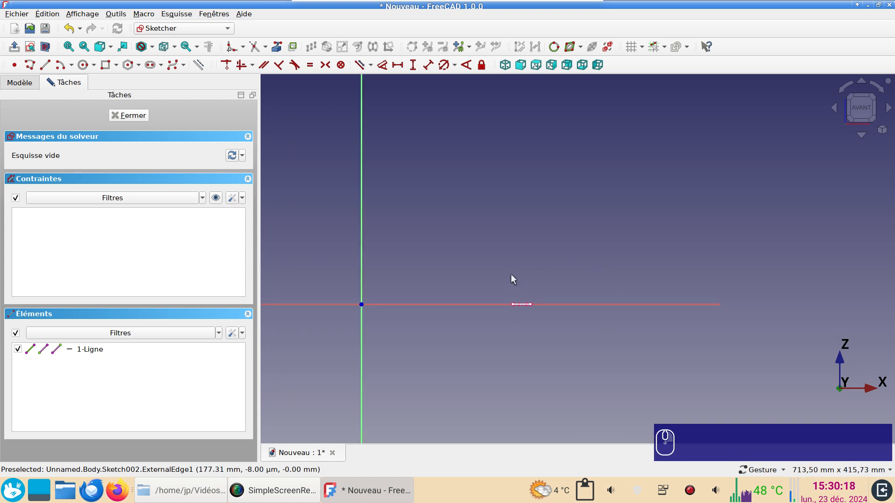
{"action": "right_click_drag", "start_coordinate": [565, 214], "coordinate": [561, 268]}
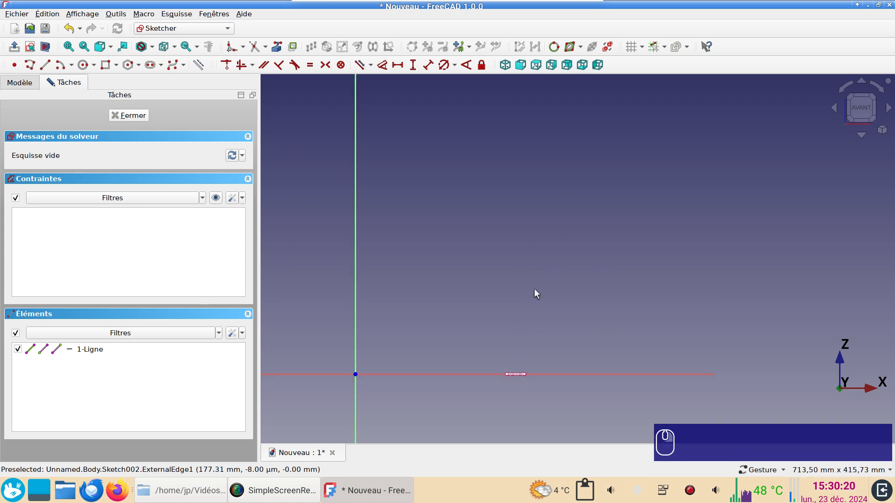
Make the lofted stave visible behind the XZ sketch and frame its lower end.
{"action": "left_click", "coordinate": [32, 86]}
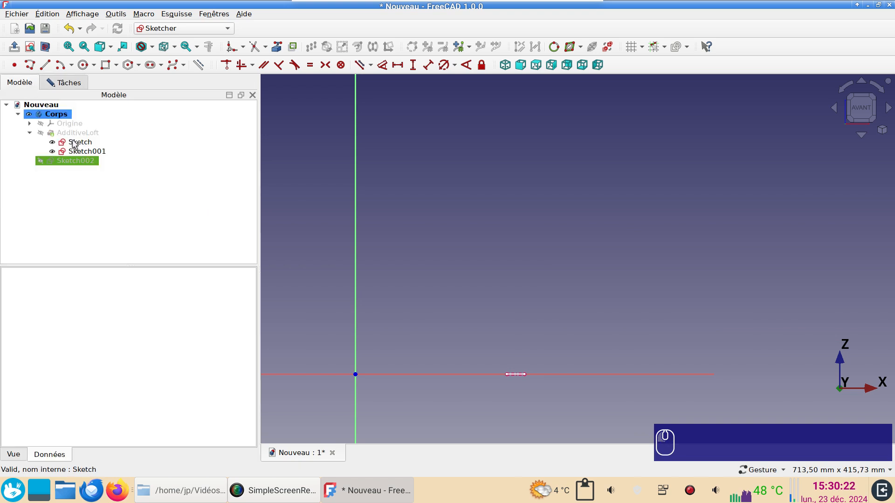
{"action": "left_click", "coordinate": [72, 134]}
{"action": "key", "text": "space"}
{"action": "scroll", "coordinate": [565, 344], "scroll_direction": "up", "scroll_amount": 5}
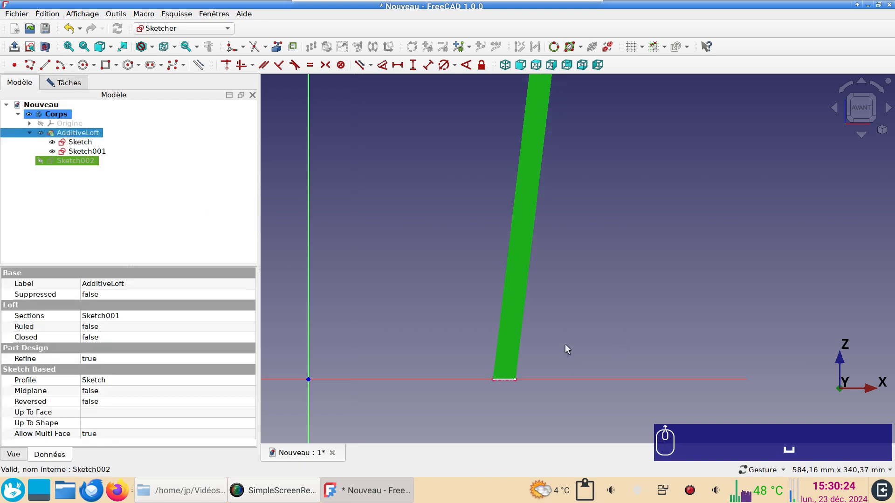
{"action": "right_click_drag", "start_coordinate": [545, 330], "coordinate": [700, 220]}
{"action": "scroll", "coordinate": [656, 282], "scroll_direction": "up", "scroll_amount": 2}
{"action": "right_click_drag", "start_coordinate": [656, 281], "coordinate": [708, 293]}
Sketch a rectangle about 12 mm wide and 12 mm high overlapping the stave's inner edge near its base.
{"action": "left_click", "coordinate": [106, 65]}
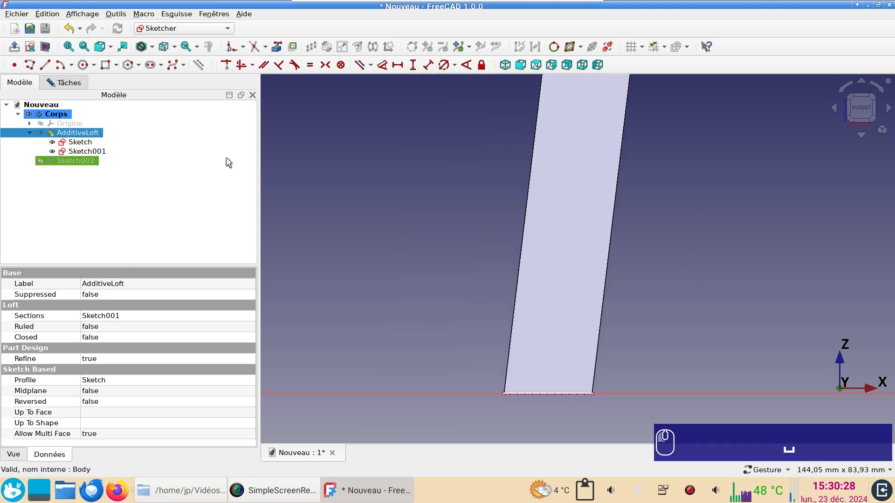
{"action": "left_click", "coordinate": [487, 302]}
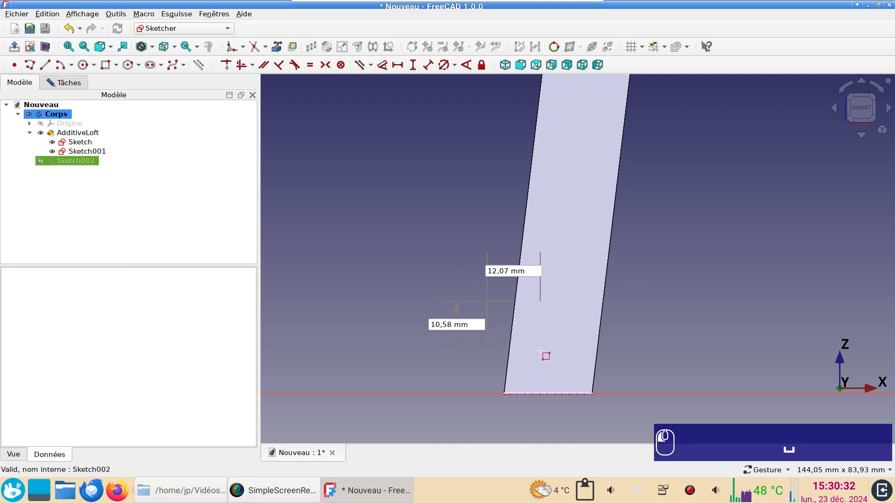
{"action": "right_click", "coordinate": [540, 350]}
{"action": "key", "text": "Escape"}
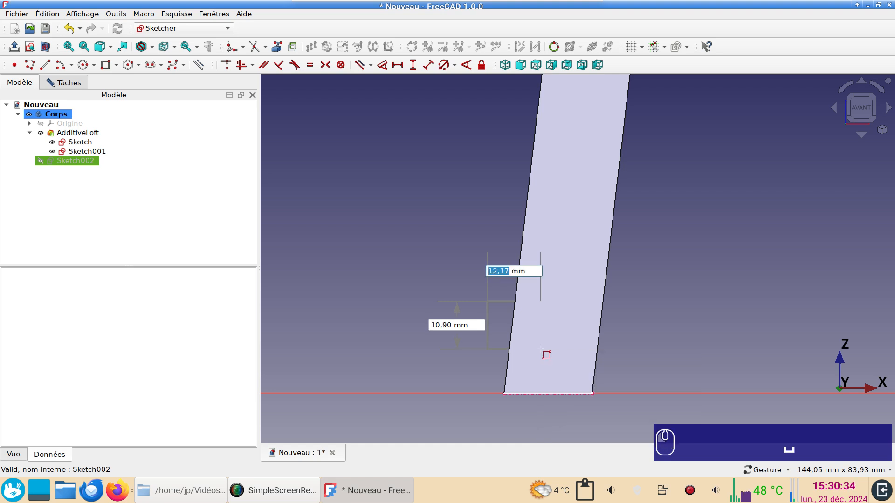
{"action": "left_click", "coordinate": [542, 354]}
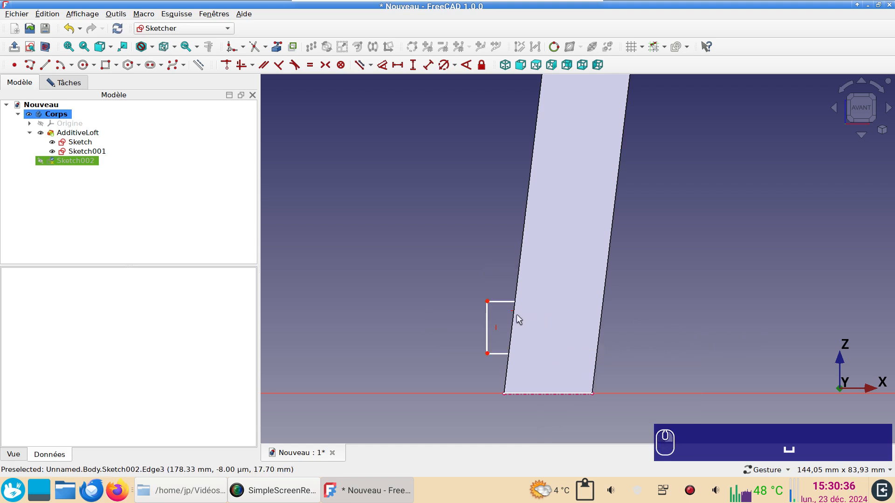
Make the rectangle's adjacent sides equal and set its vertical side to 21 mm.
{"action": "left_click", "coordinate": [497, 305]}
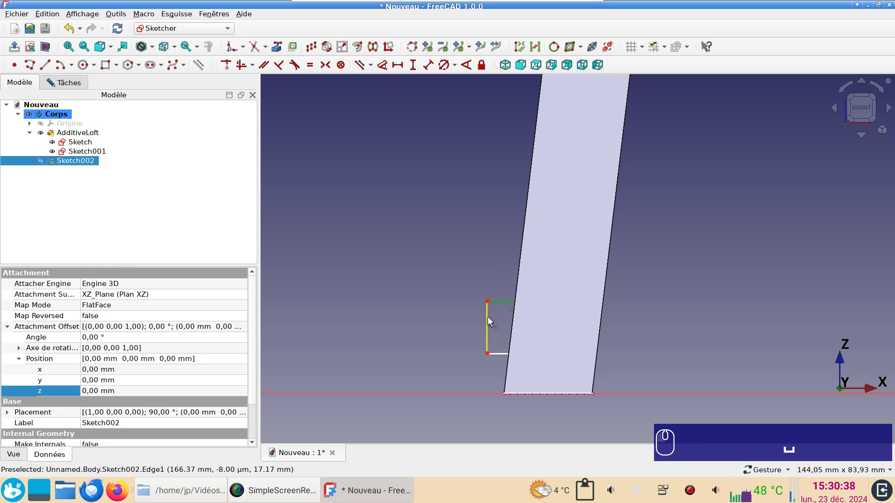
{"action": "left_click", "coordinate": [487, 317]}
{"action": "key", "text": "e"}
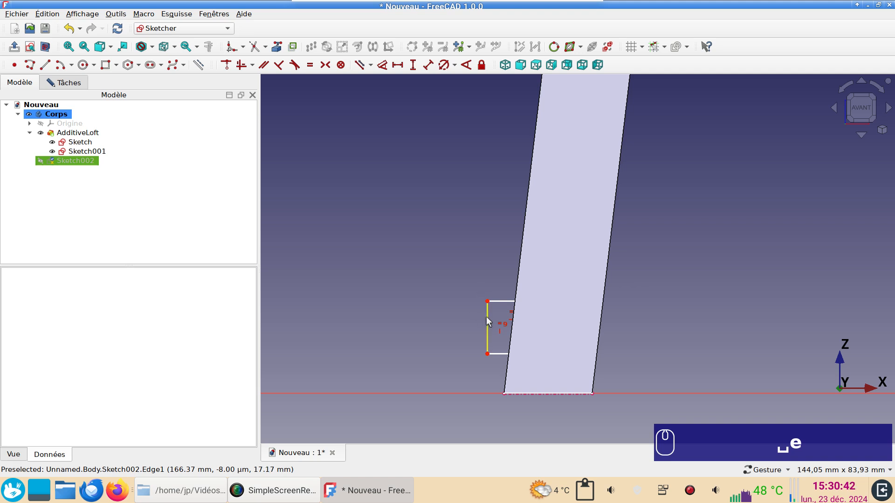
{"action": "left_click", "coordinate": [487, 317]}
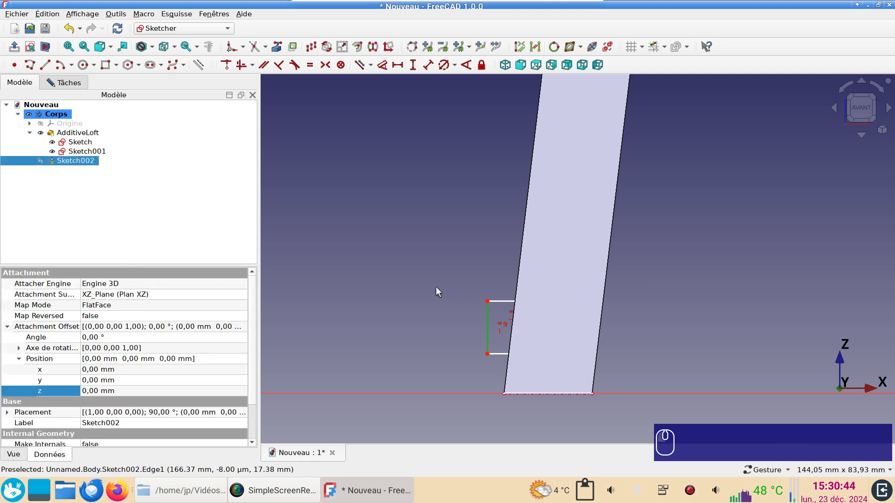
{"action": "type", "text": "i"}
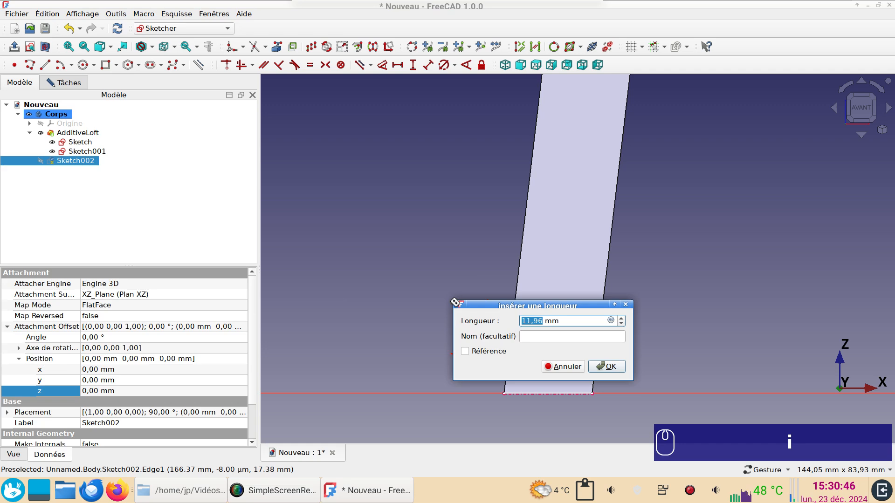
{"action": "type", "text": "21"}
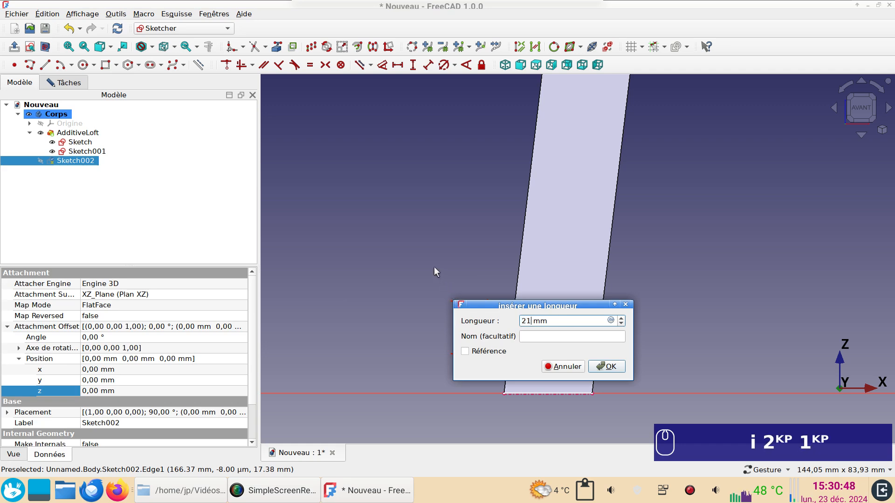
{"action": "key", "text": "Return"}
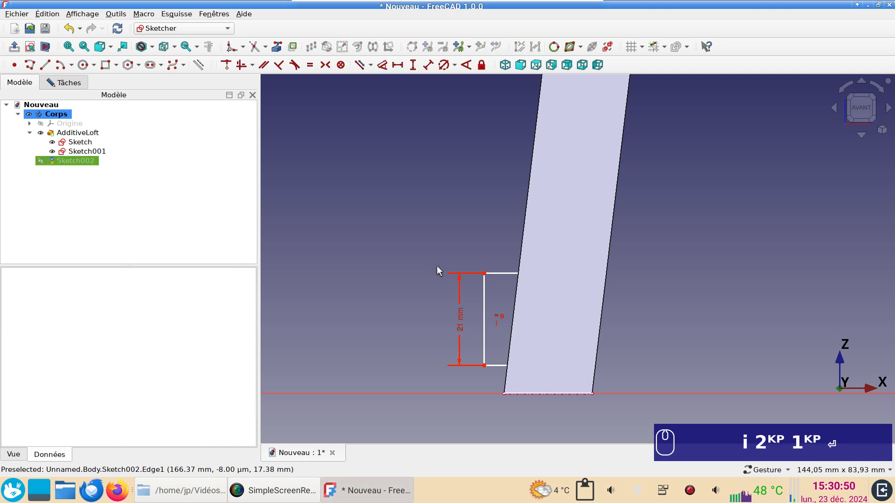
Section the view at the sketch plane and set the rectangle's lower corner 20 mm above the horizontal axis.
{"action": "left_click", "coordinate": [45, 47]}
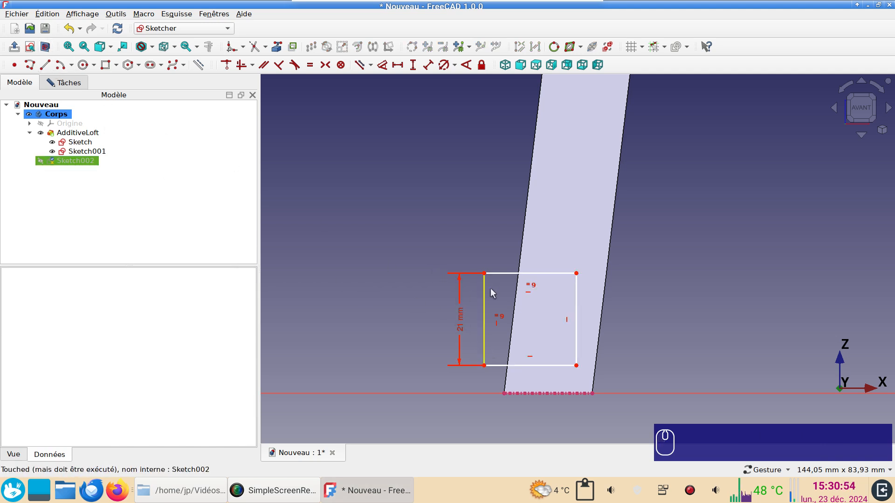
{"action": "left_click_drag", "start_coordinate": [503, 278], "coordinate": [500, 222]}
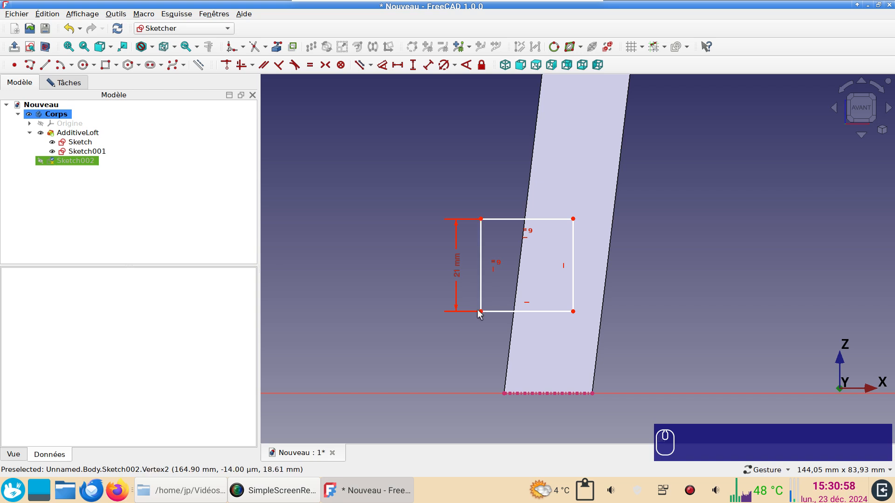
{"action": "left_click", "coordinate": [481, 311]}
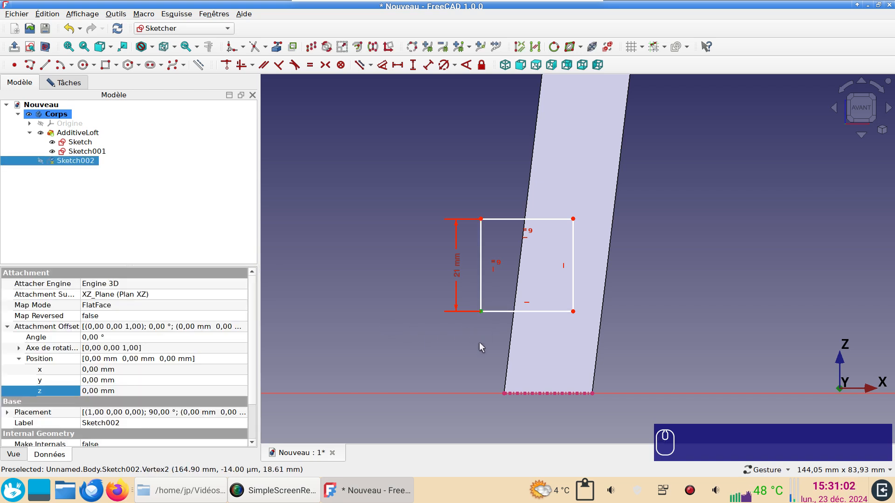
{"action": "type", "text": "i"}
{"action": "type", "text": "20"}
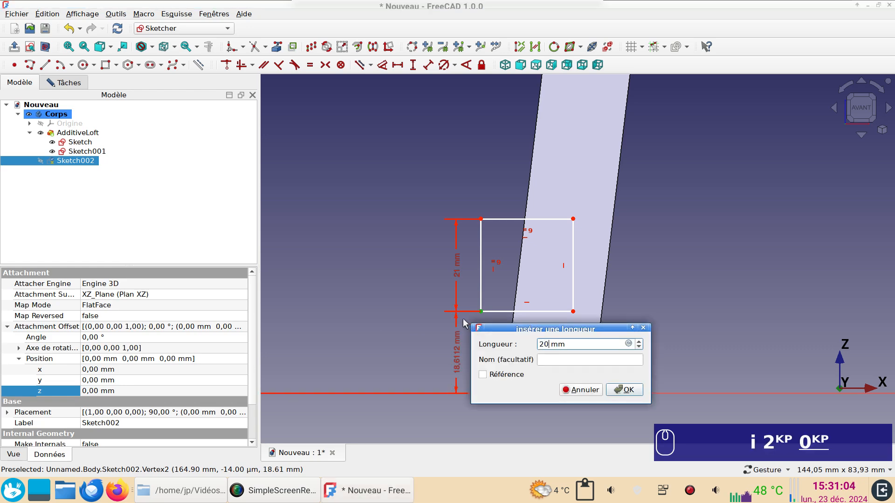
{"action": "key", "text": "Return"}
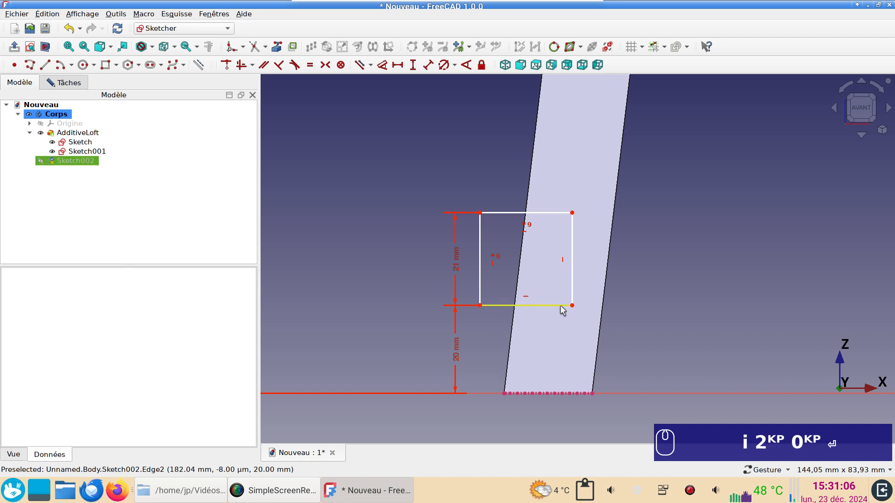
Set an 8 mm horizontal distance from the external edge's inner end to the rectangle's lower corner inside the stave, and close the sketch.
{"action": "left_click_drag", "start_coordinate": [572, 306], "coordinate": [541, 306]}
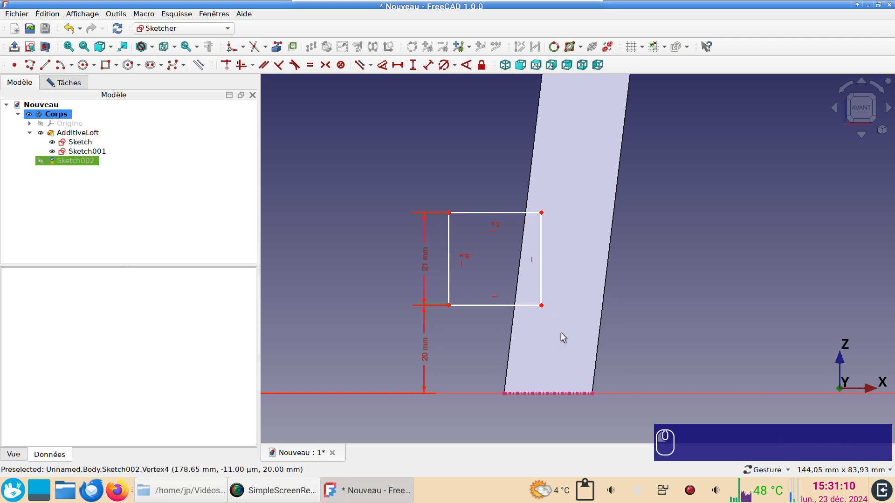
{"action": "left_click", "coordinate": [542, 306]}
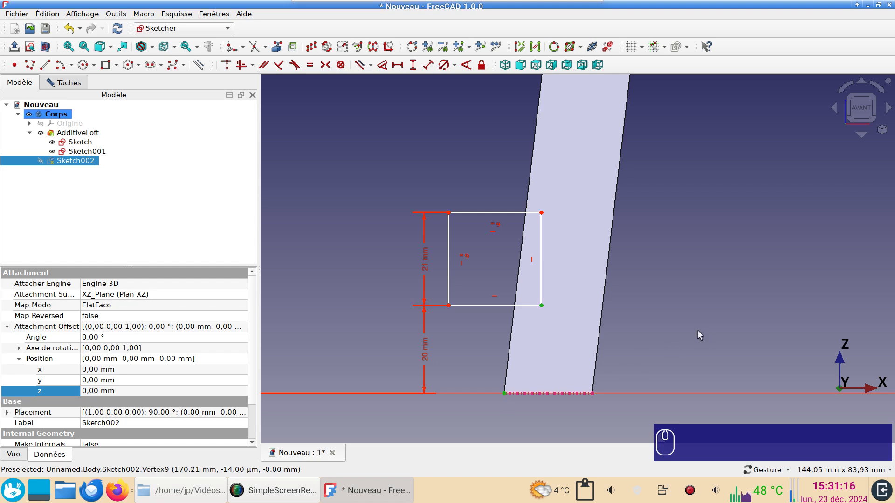
{"action": "key", "text": "l"}
{"action": "key", "text": "h"}
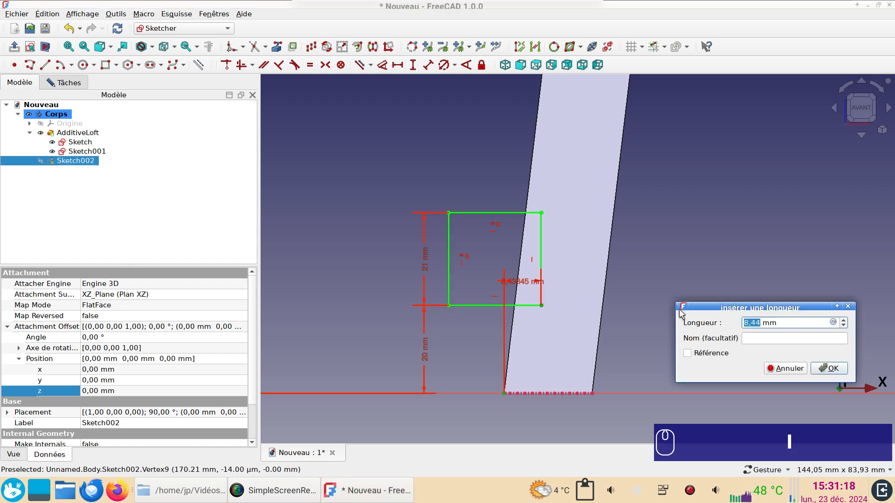
{"action": "type", "text": "8"}
{"action": "key", "text": "Return"}
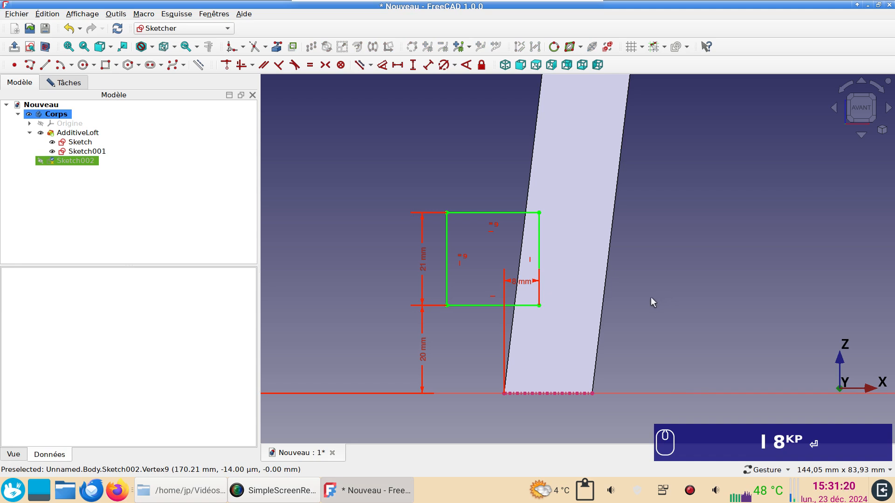
{"action": "left_click", "coordinate": [69, 84]}
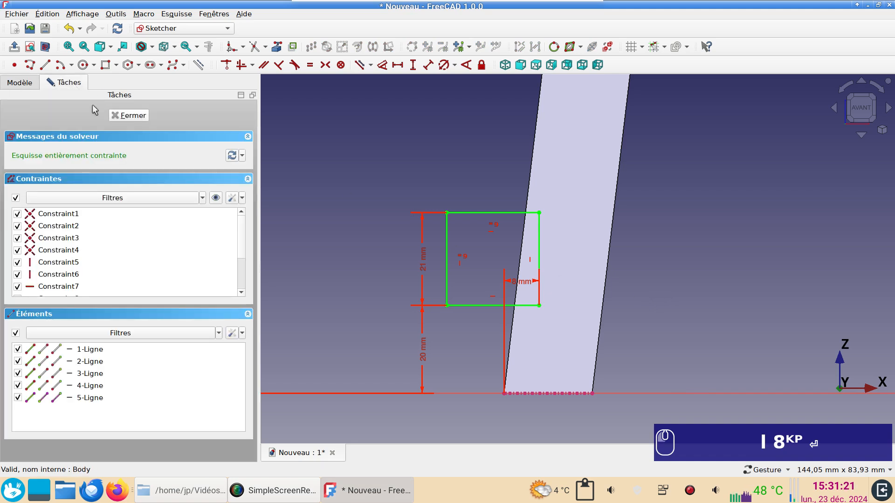
{"action": "left_click", "coordinate": [136, 116]}
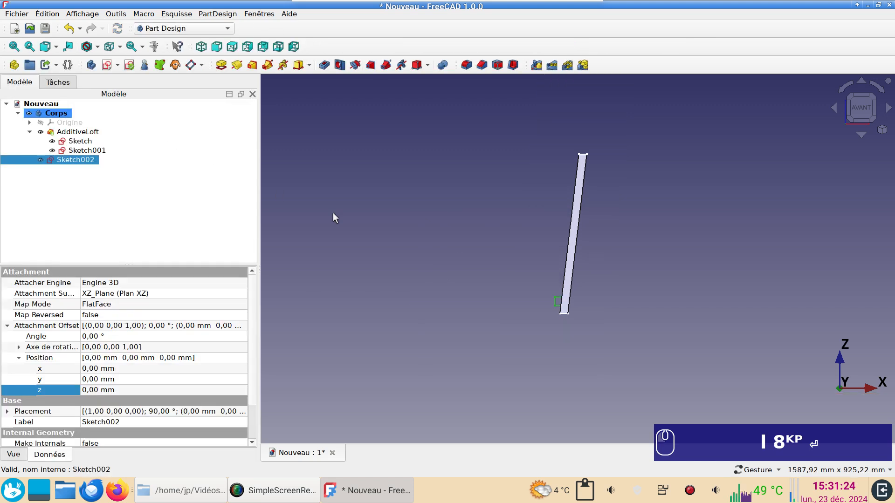
Cut a pocket from the square sketch through all of the stave, symmetric to the plane.
{"action": "left_click_drag", "start_coordinate": [498, 277], "coordinate": [572, 299]}
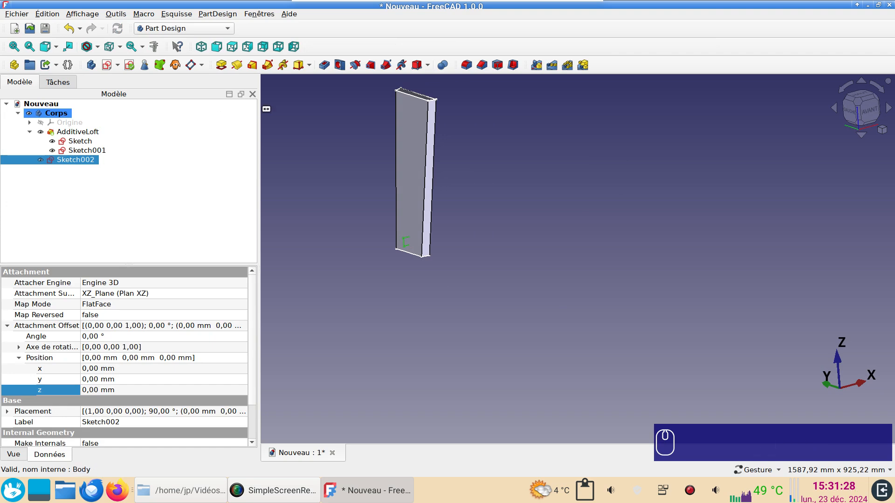
{"action": "left_click", "coordinate": [324, 65]}
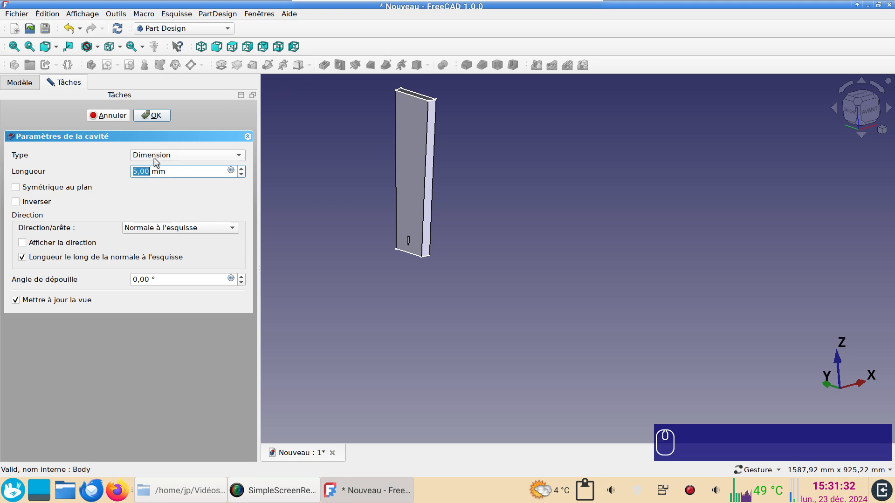
{"action": "left_click", "coordinate": [51, 187]}
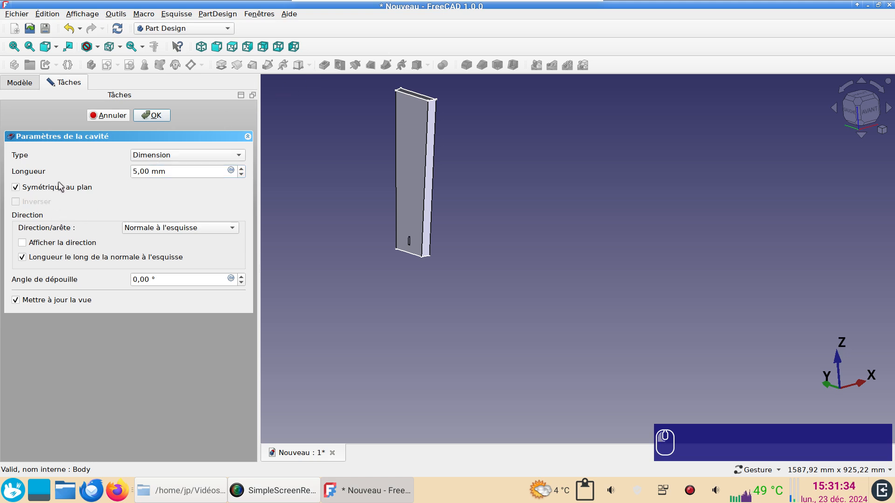
{"action": "left_click", "coordinate": [170, 158]}
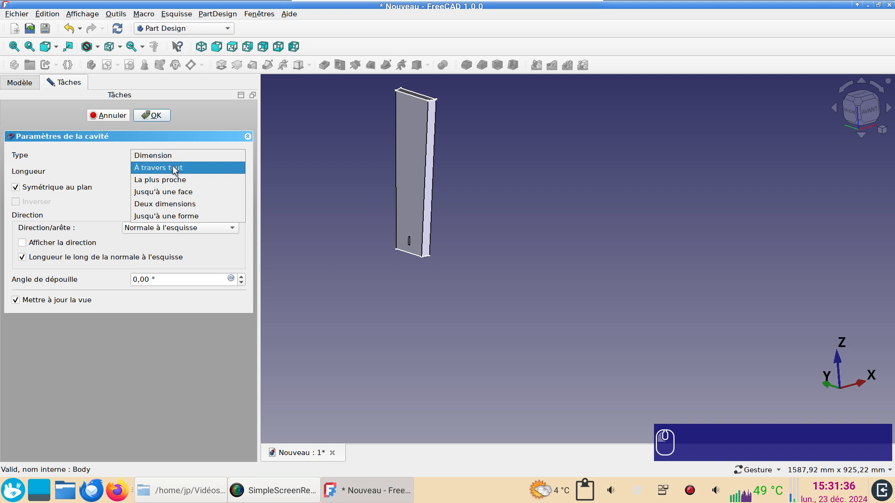
{"action": "left_click", "coordinate": [176, 170]}
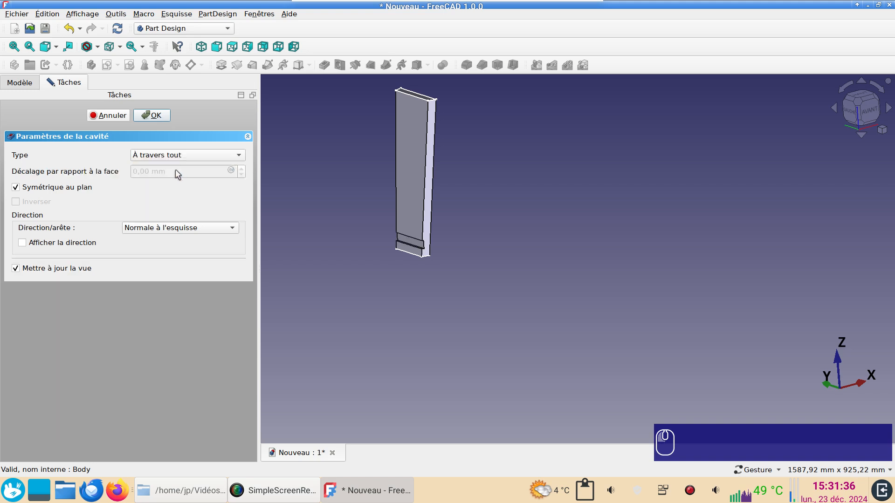
{"action": "left_click", "coordinate": [144, 113]}
Examine the groove cut across the inner face near the stave's base.
{"action": "scroll", "coordinate": [510, 289], "scroll_direction": "up", "scroll_amount": 4}
{"action": "right_click_drag", "start_coordinate": [510, 289], "coordinate": [693, 382]}
{"action": "left_click_drag", "start_coordinate": [693, 382], "coordinate": [579, 332]}
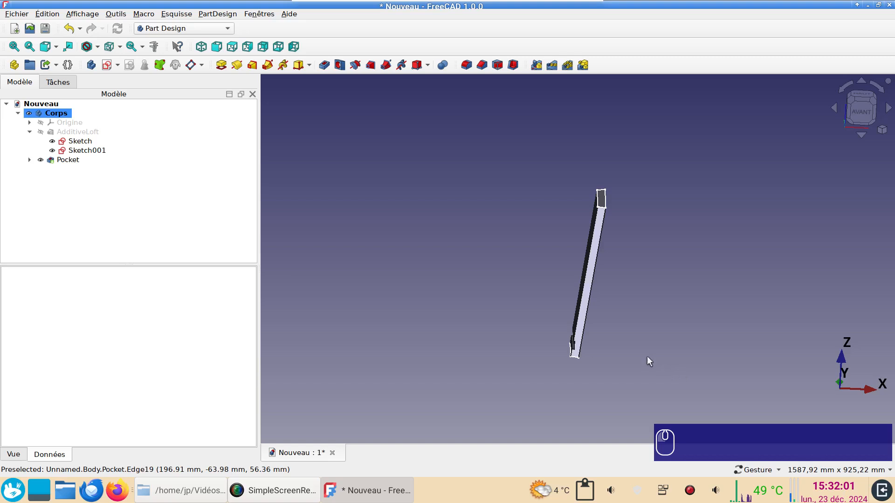
{"action": "scroll", "coordinate": [633, 353], "scroll_direction": "up", "scroll_amount": 1}
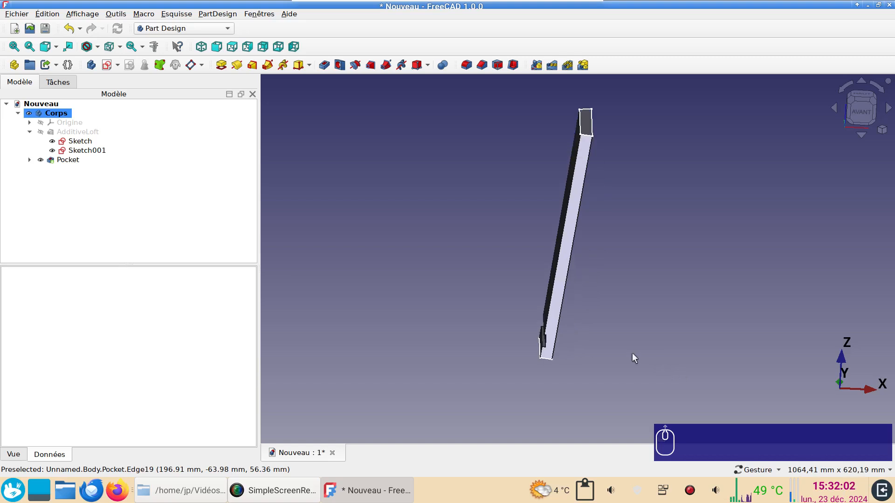
{"action": "scroll", "coordinate": [626, 352], "scroll_direction": "down", "scroll_amount": 3}
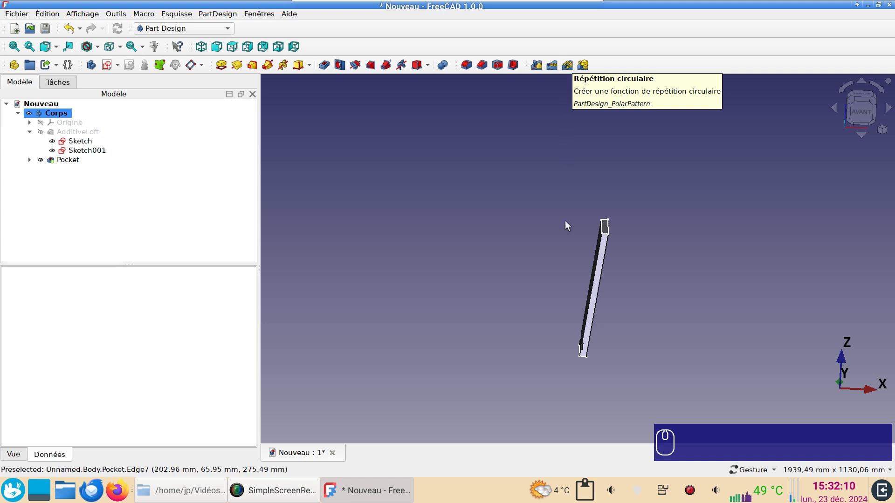
Create a Draft polar array of the grooved stave with 10 elements over 360° around the origin.
{"action": "scroll", "coordinate": [552, 333], "scroll_direction": "up", "scroll_amount": 2}
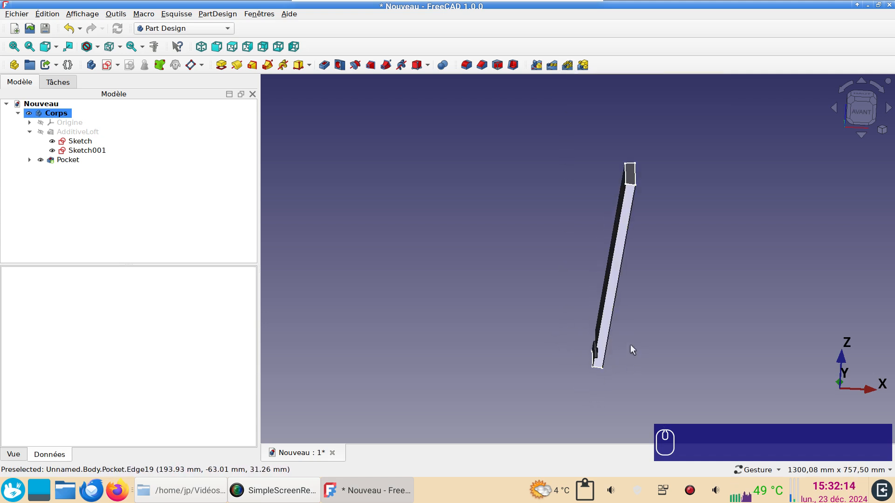
{"action": "scroll", "coordinate": [615, 343], "scroll_direction": "down", "scroll_amount": 1}
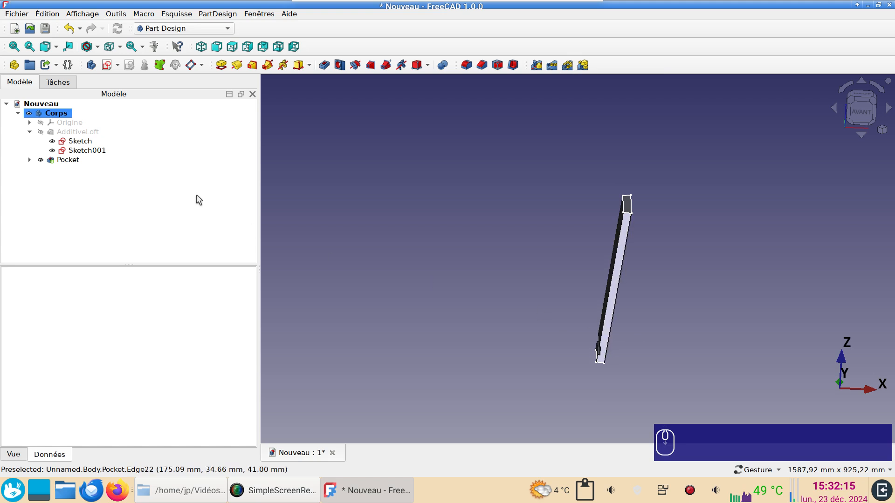
{"action": "left_click", "coordinate": [75, 161]}
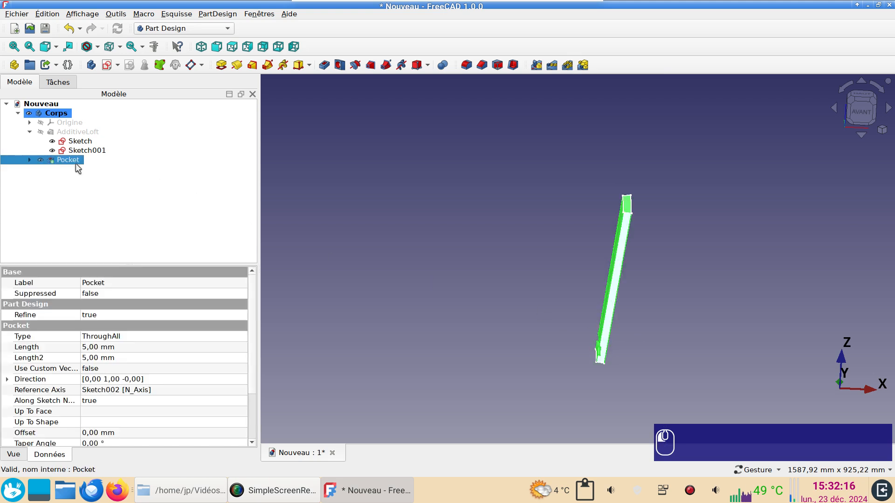
{"action": "left_click", "coordinate": [195, 29]}
{"action": "left_click", "coordinate": [195, 31]}
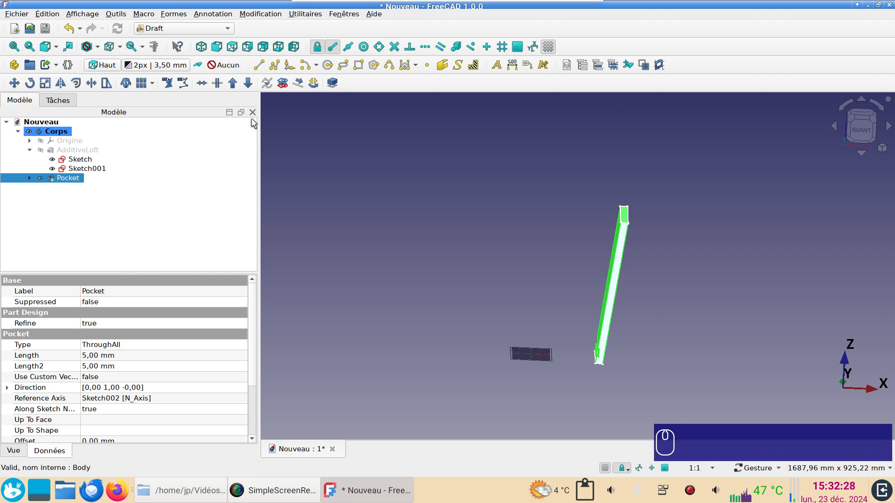
{"action": "left_click", "coordinate": [153, 84]}
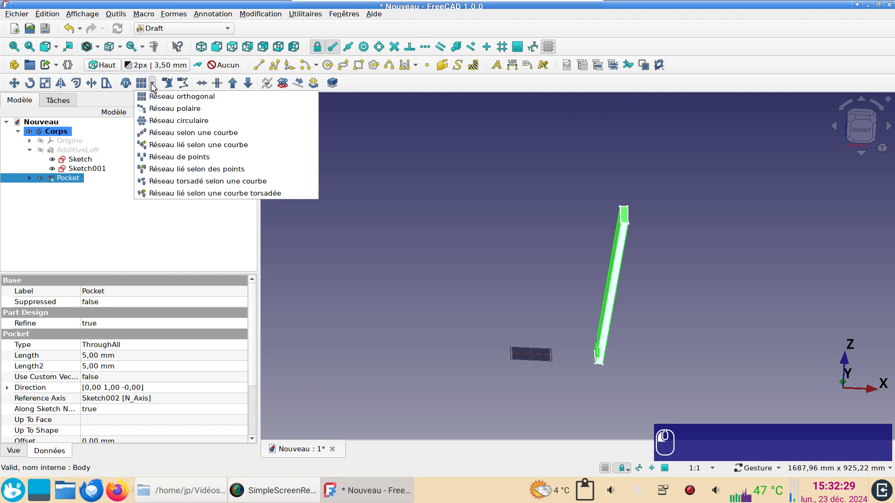
{"action": "left_click", "coordinate": [161, 109]}
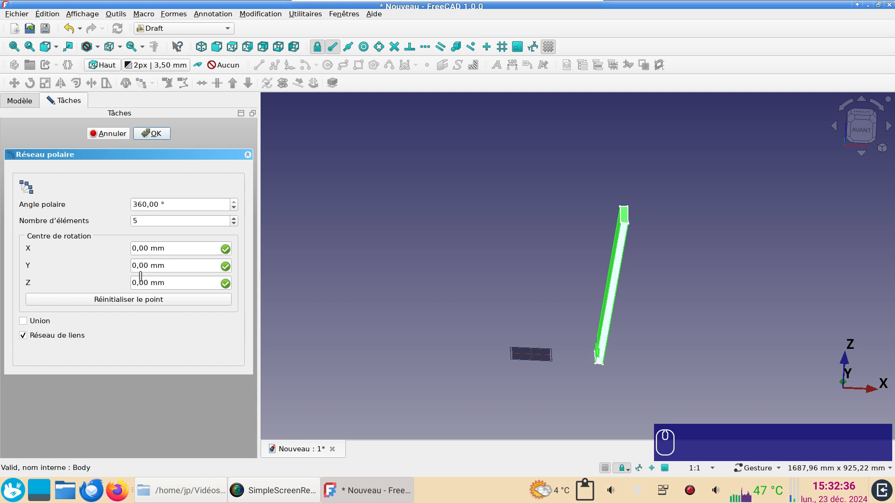
{"action": "left_click", "coordinate": [172, 300]}
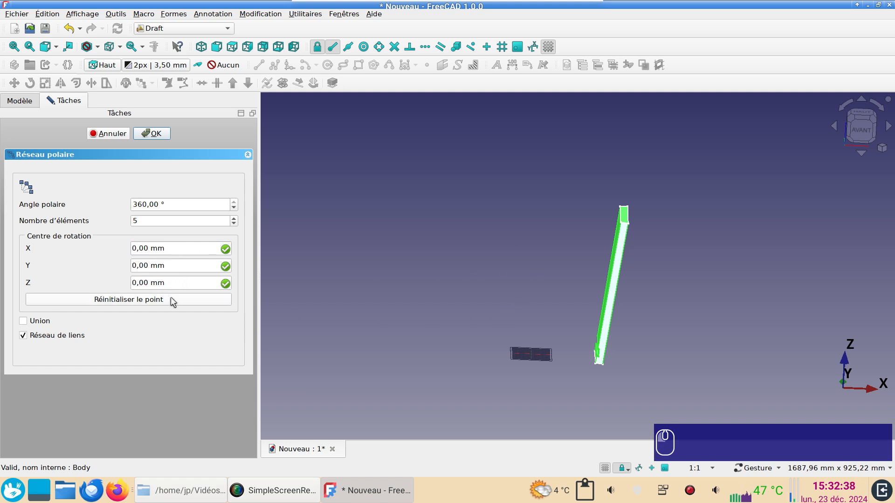
{"action": "left_click", "coordinate": [134, 217]}
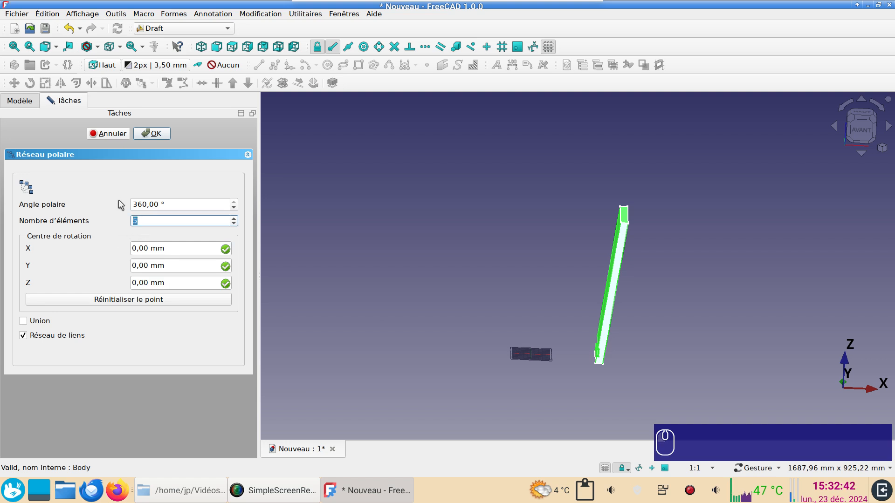
{"action": "type", "text": "10"}
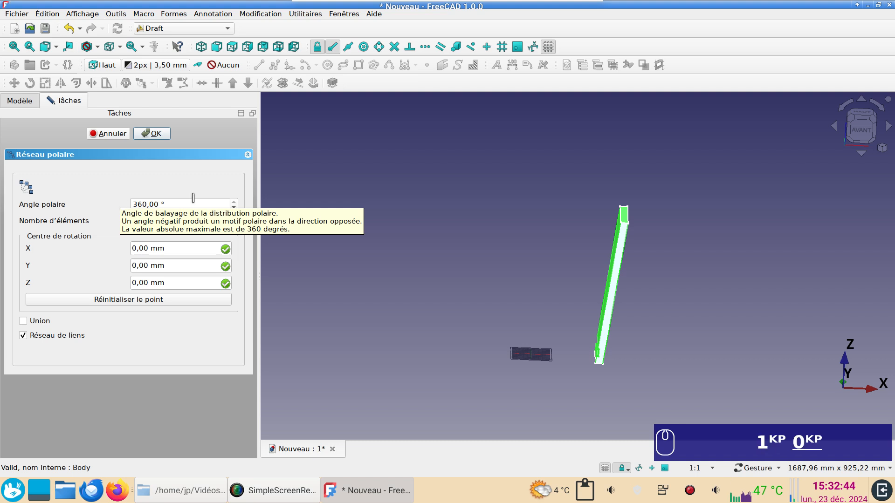
{"action": "left_click", "coordinate": [152, 133]}
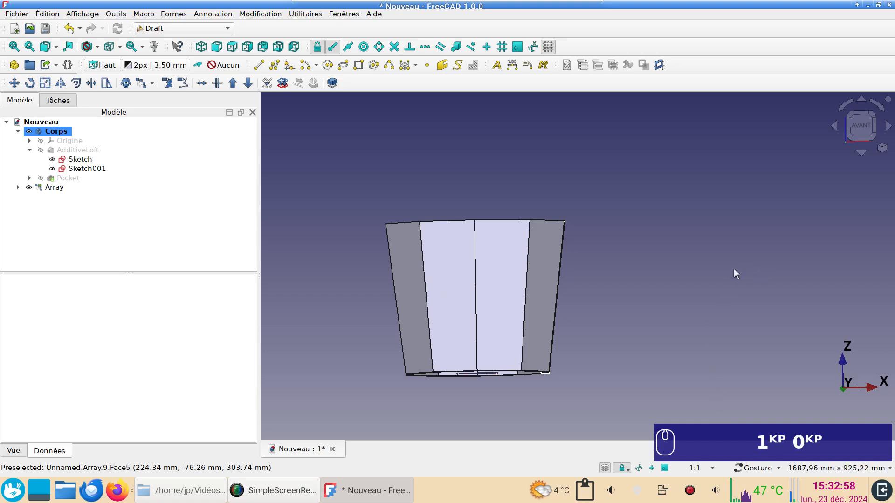
Display the stave array in wireframe from the front to expose the groove near the base.
{"action": "left_click", "coordinate": [861, 125]}
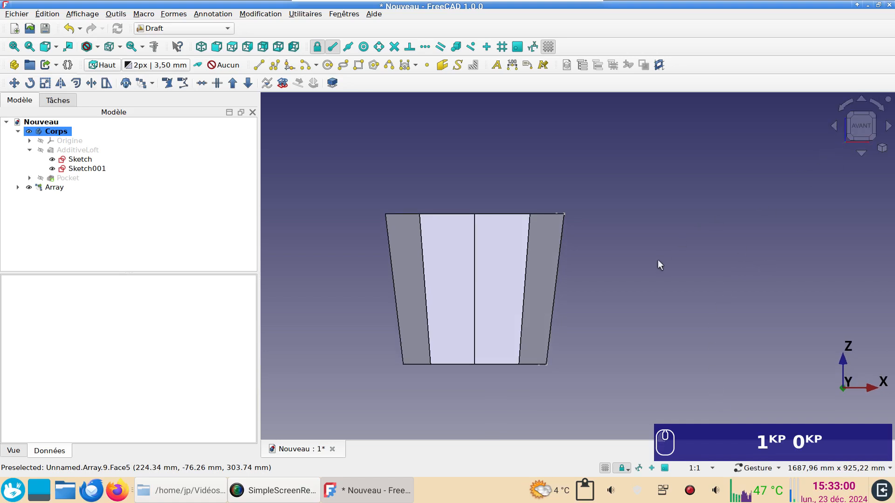
{"action": "scroll", "coordinate": [617, 276], "scroll_direction": "up", "scroll_amount": 5}
{"action": "scroll", "coordinate": [771, 210], "scroll_direction": "down", "scroll_amount": 4}
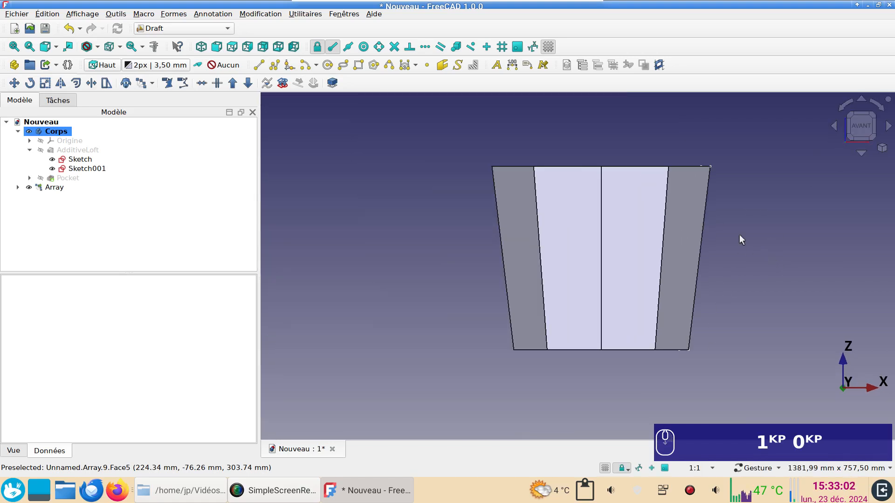
{"action": "right_click_drag", "start_coordinate": [739, 235], "coordinate": [693, 269]}
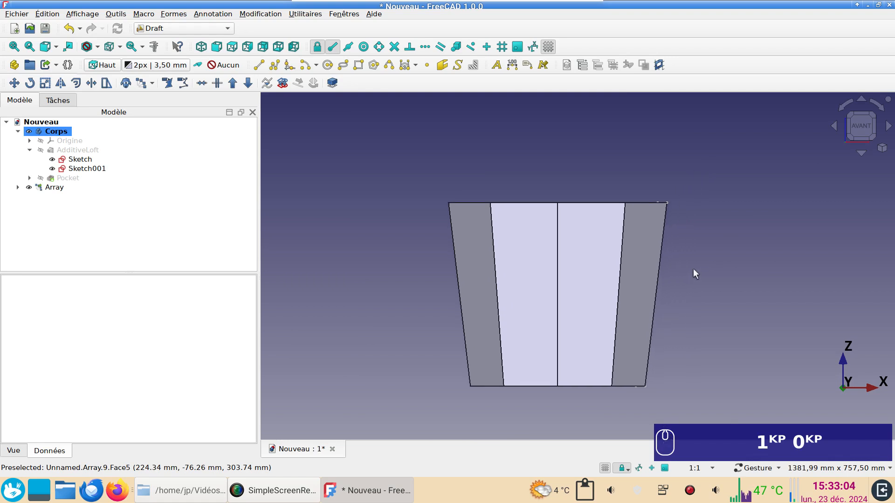
{"action": "key", "text": "v"}
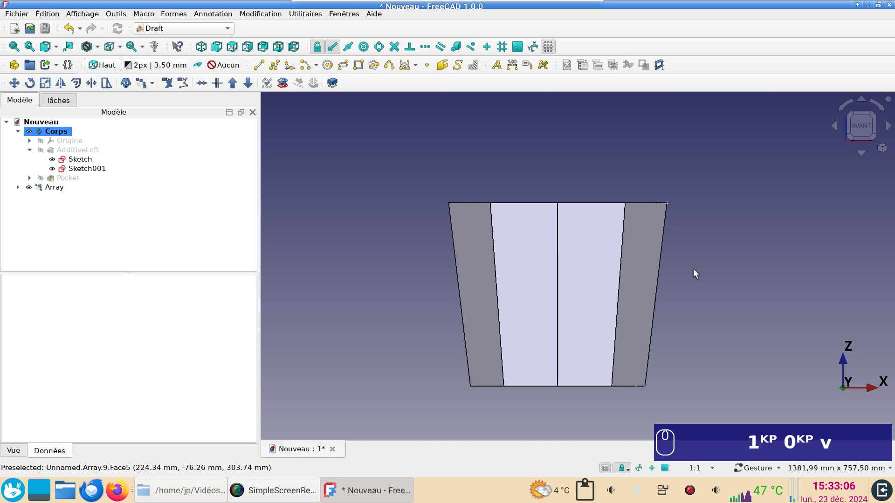
{"action": "key", "text": "KP_3"}
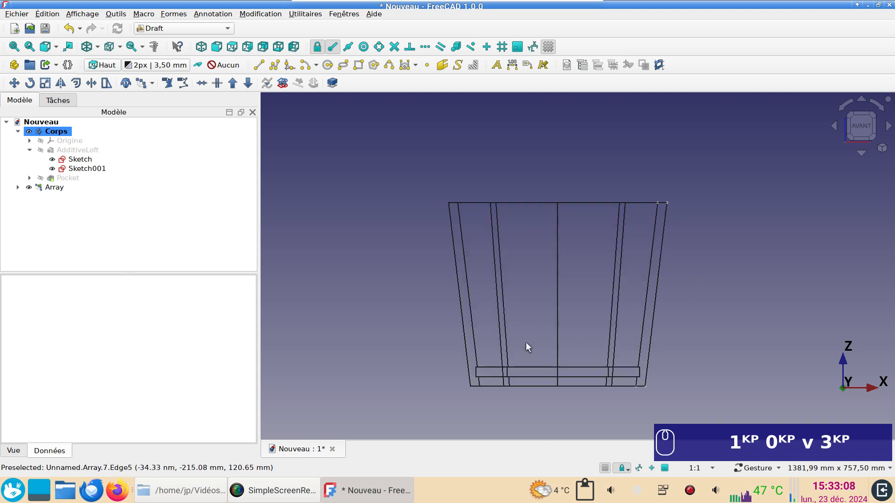
{"action": "scroll", "coordinate": [527, 345], "scroll_direction": "up", "scroll_amount": 4}
{"action": "scroll", "coordinate": [505, 298], "scroll_direction": "up", "scroll_amount": 3}
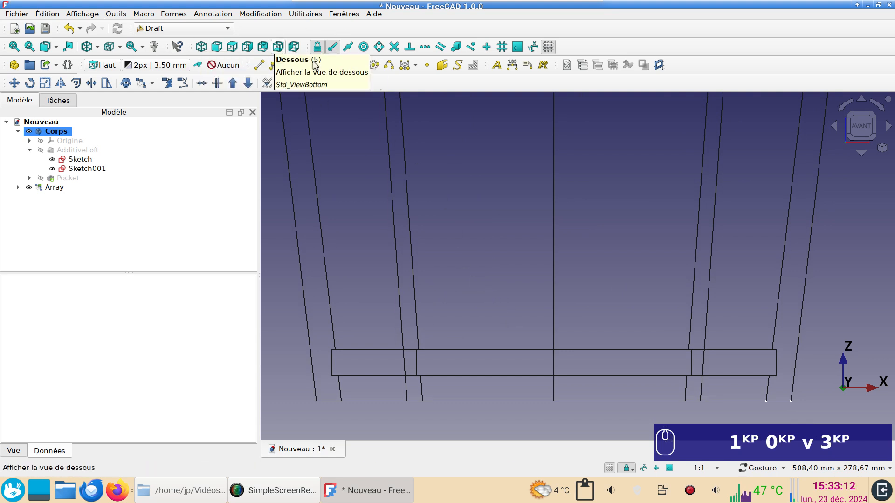
Measure the X distance between the groove's lower outer corners with the Draft Line tool, copy the value, and leave the line unfinished.
{"action": "left_click", "coordinate": [259, 66]}
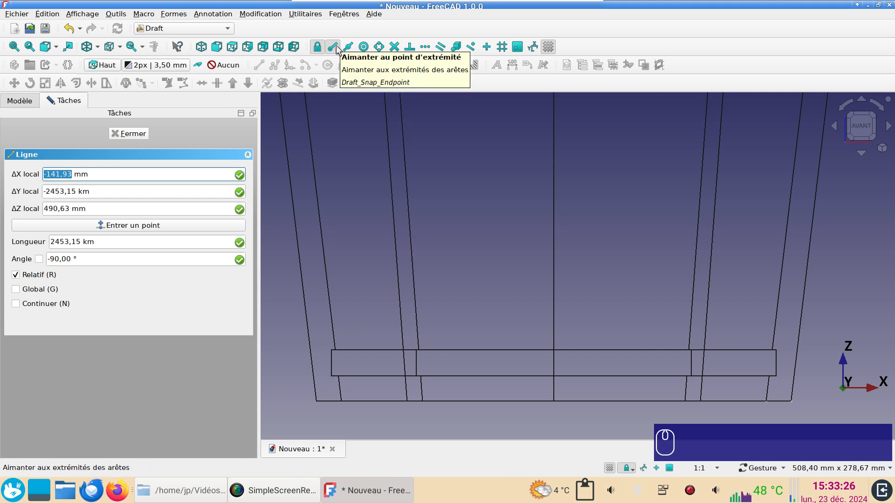
{"action": "left_click", "coordinate": [331, 377]}
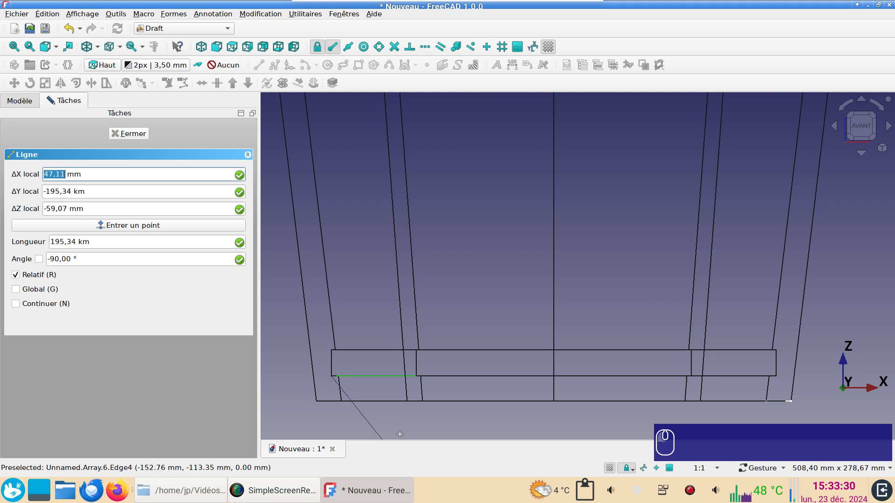
{"action": "key", "text": "x"}
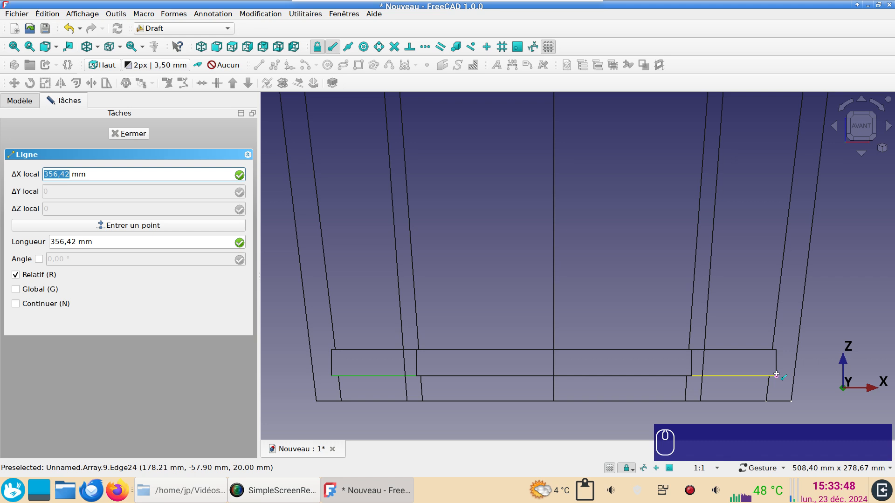
{"action": "key", "text": "ctrl+c"}
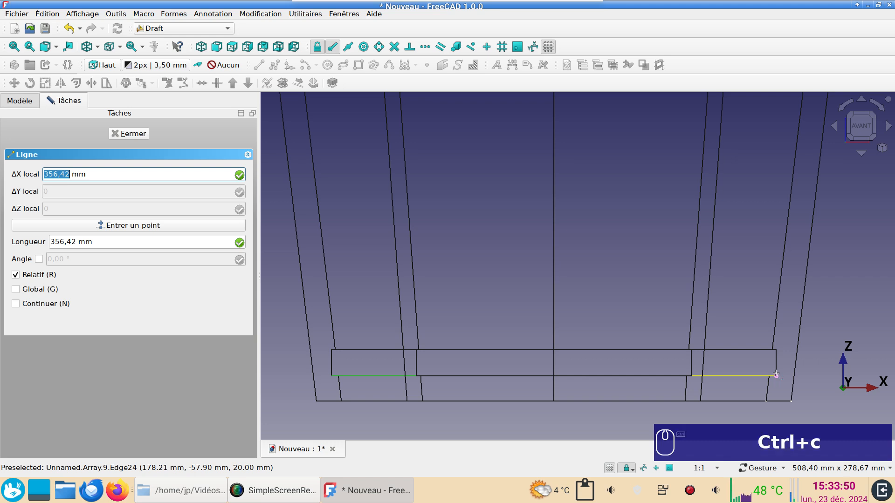
{"action": "left_click", "coordinate": [137, 136]}
Return to the Part Design workbench, view the tub from above, and create a new body.
{"action": "scroll", "coordinate": [386, 290], "scroll_direction": "down", "scroll_amount": 5}
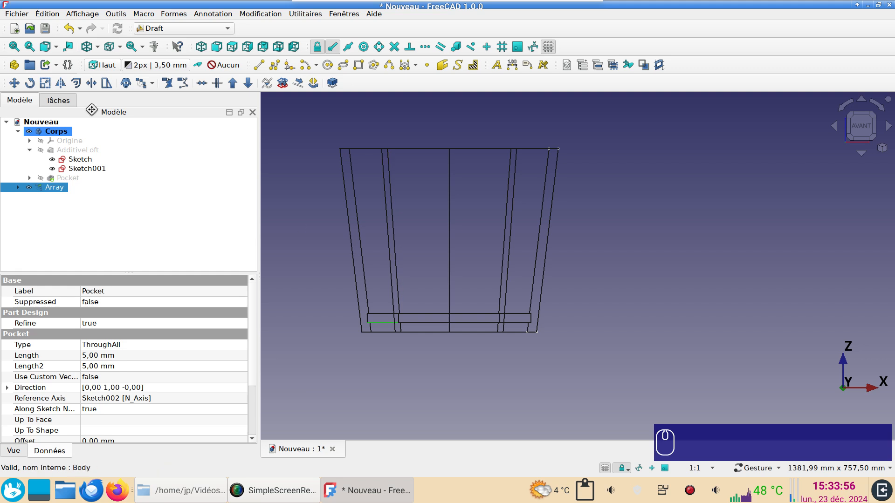
{"action": "left_click", "coordinate": [186, 30]}
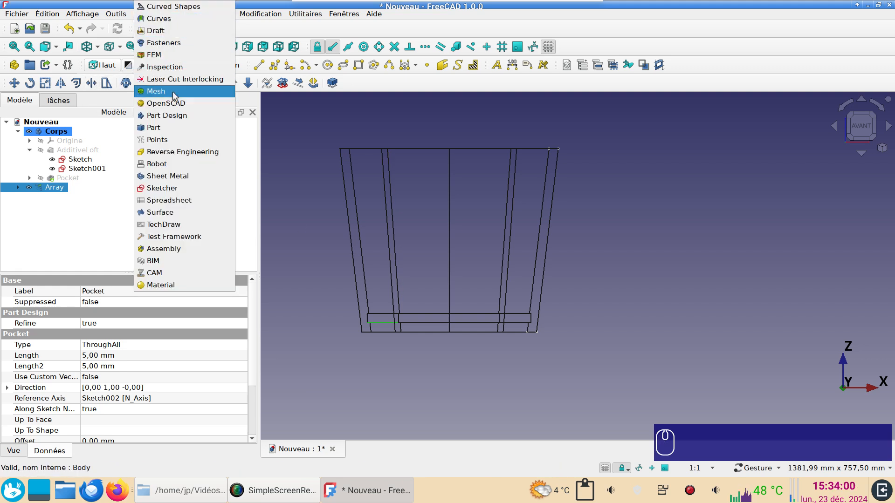
{"action": "left_click", "coordinate": [173, 116]}
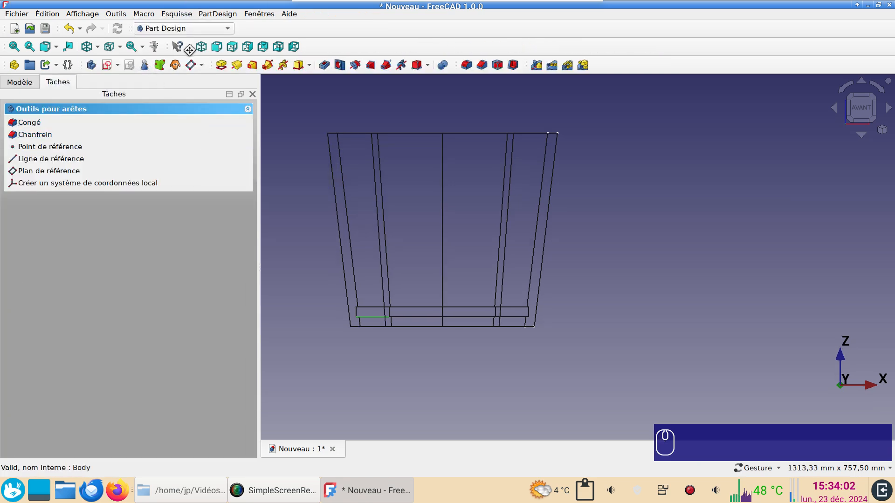
{"action": "left_click", "coordinate": [233, 47]}
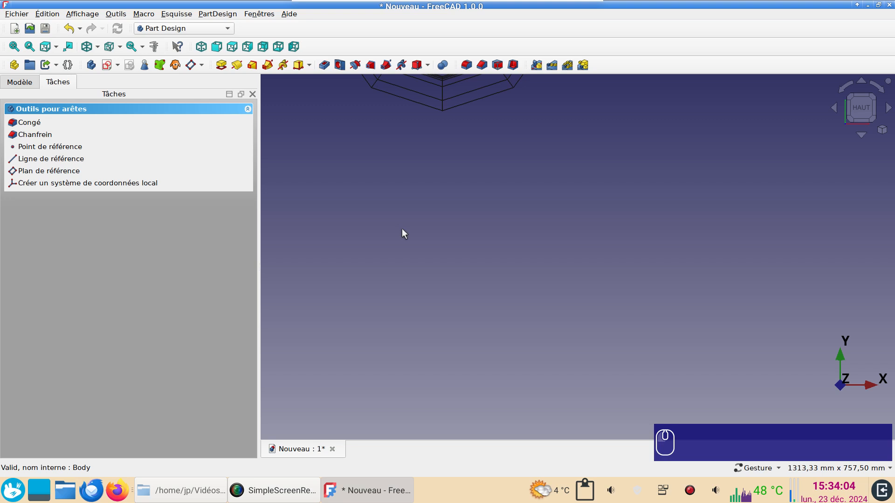
{"action": "right_click_drag", "start_coordinate": [621, 226], "coordinate": [681, 328]}
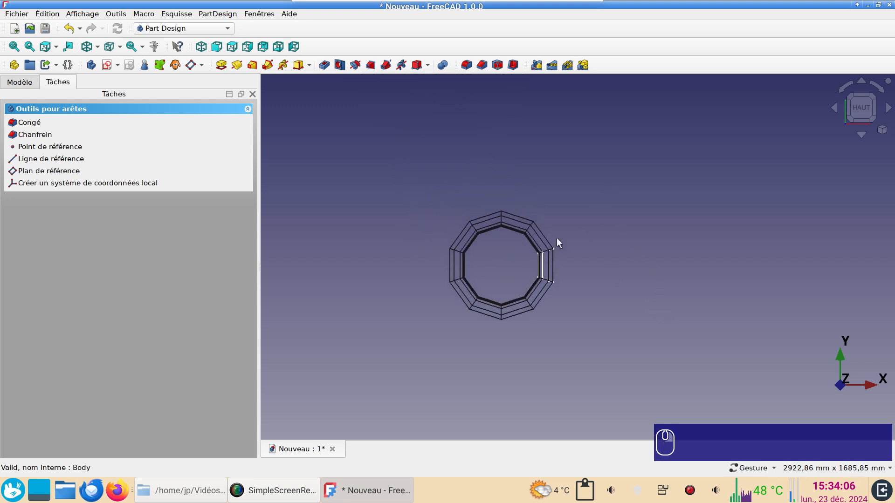
{"action": "left_click", "coordinate": [91, 66]}
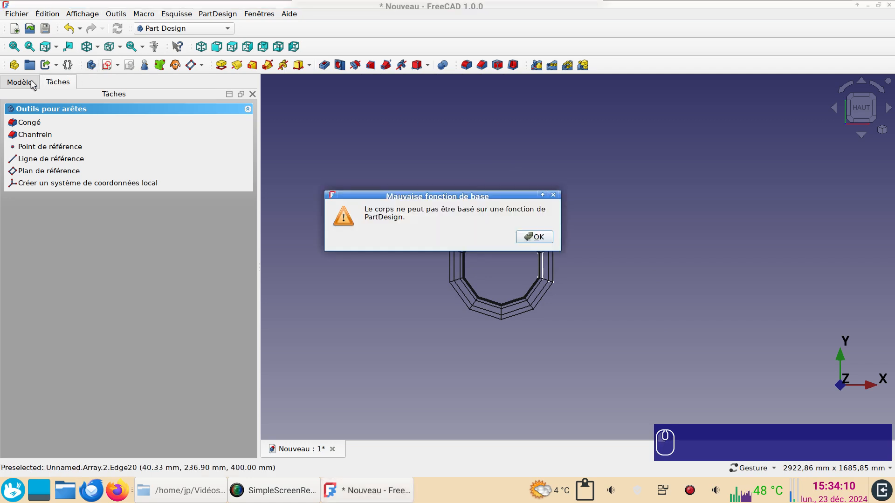
{"action": "left_click", "coordinate": [536, 237]}
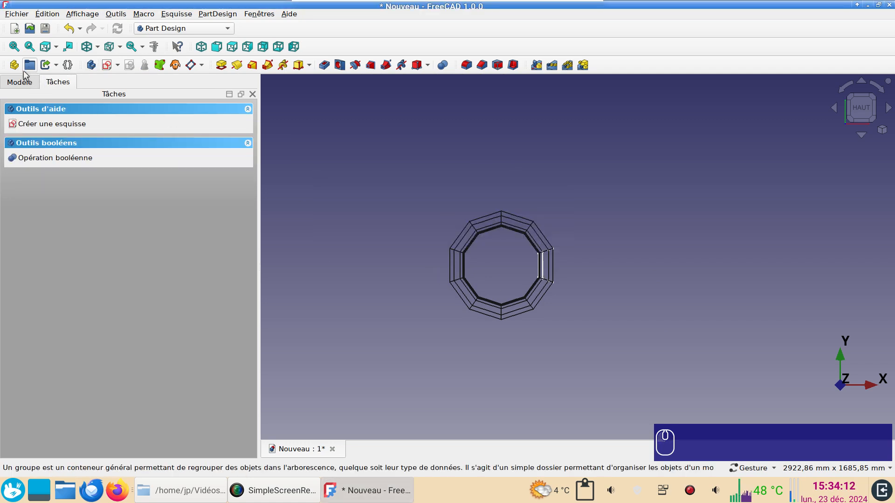
Create a sketch on the XY plane of the new body.
{"action": "left_click", "coordinate": [106, 66]}
{"action": "left_click", "coordinate": [77, 154]}
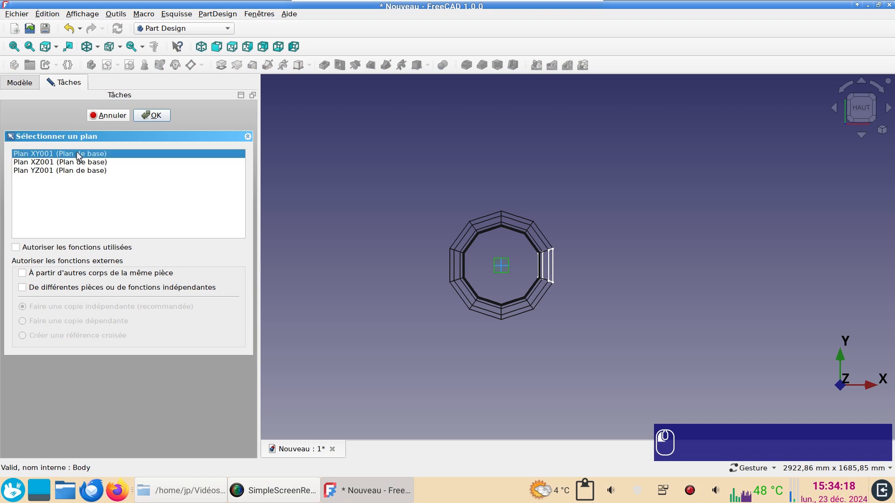
{"action": "left_click", "coordinate": [145, 118]}
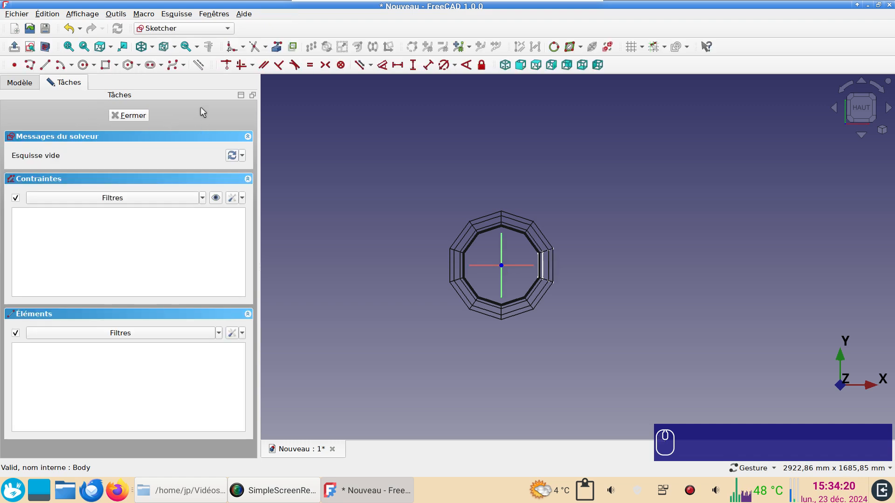
Sketch a regular ten-sided polygon centred on the origin, with a vertex on the vertical axis about 140 mm away.
{"action": "left_click", "coordinate": [139, 66]}
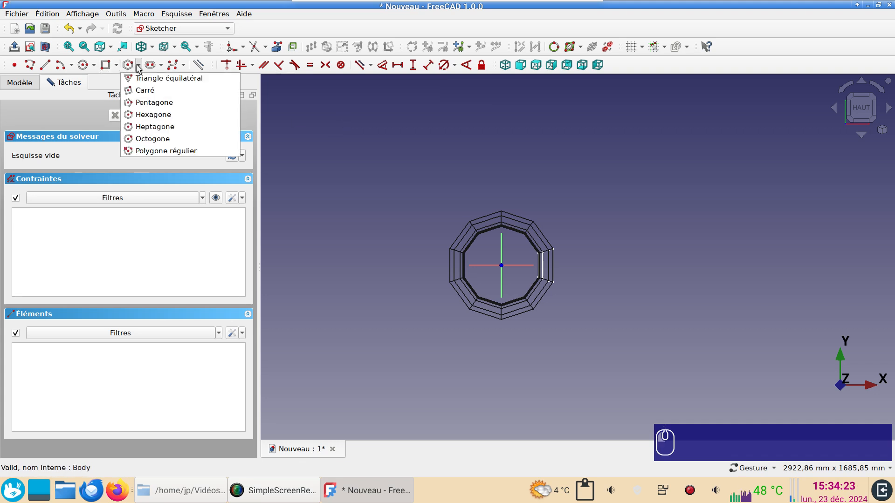
{"action": "left_click", "coordinate": [163, 151]}
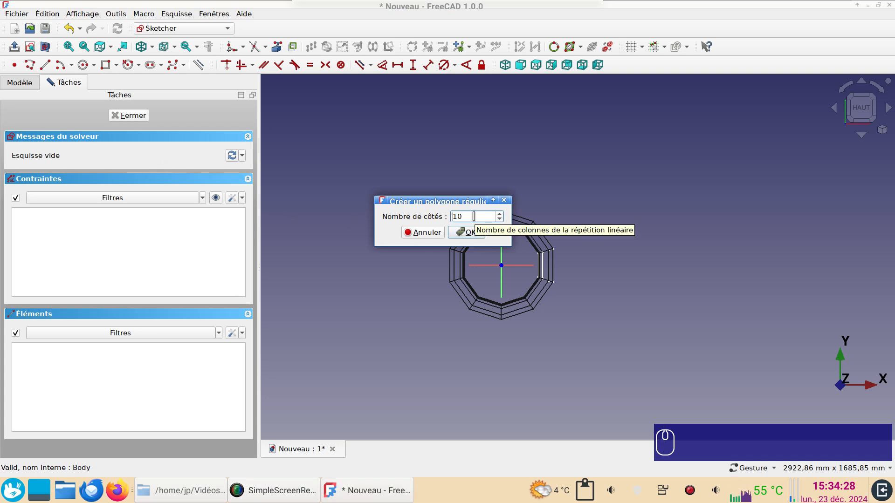
{"action": "scroll", "coordinate": [474, 216], "scroll_direction": "down", "scroll_amount": 1}
{"action": "scroll", "coordinate": [473, 217], "scroll_direction": "up", "scroll_amount": 1}
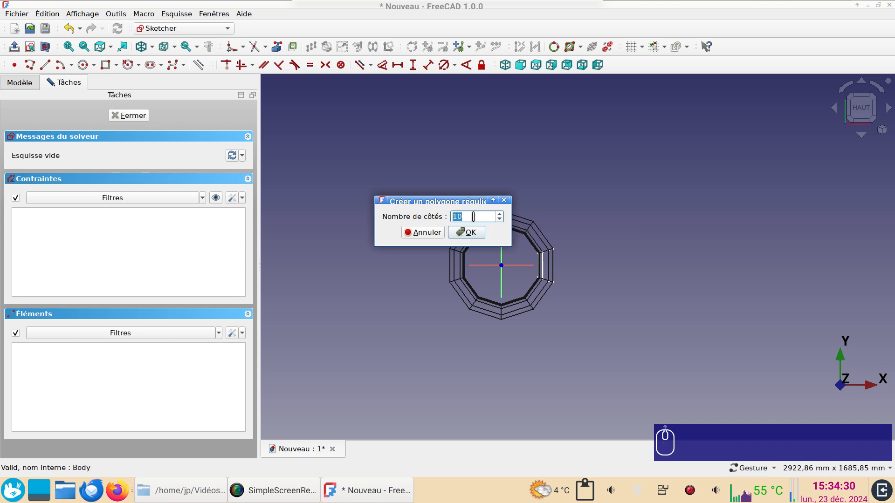
{"action": "left_click", "coordinate": [468, 233]}
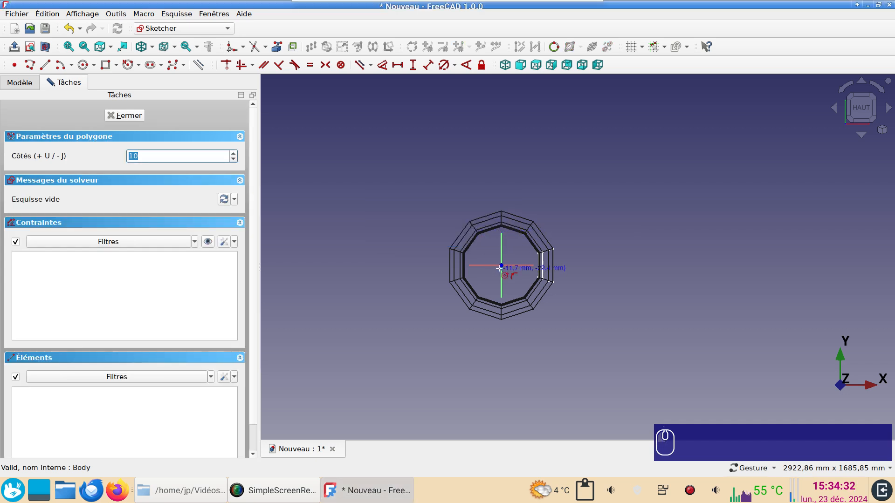
{"action": "scroll", "coordinate": [513, 279], "scroll_direction": "up", "scroll_amount": 3}
{"action": "scroll", "coordinate": [513, 279], "scroll_direction": "up", "scroll_amount": 1}
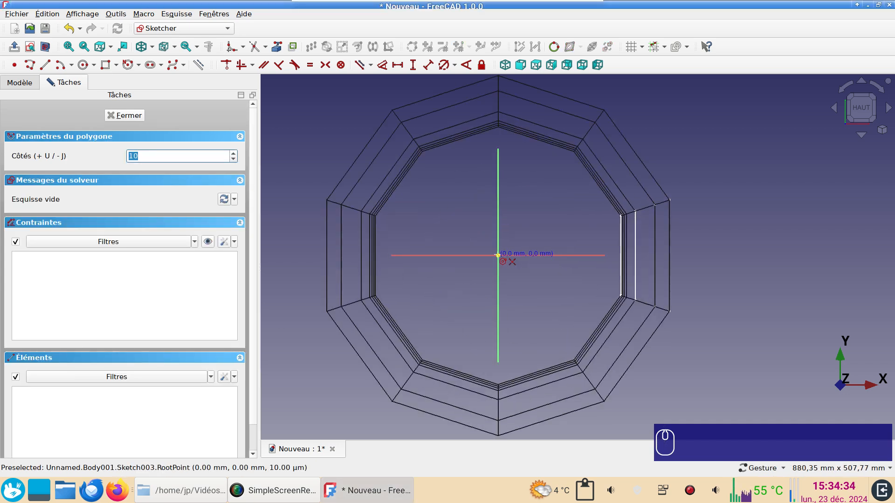
{"action": "left_click", "coordinate": [499, 255]}
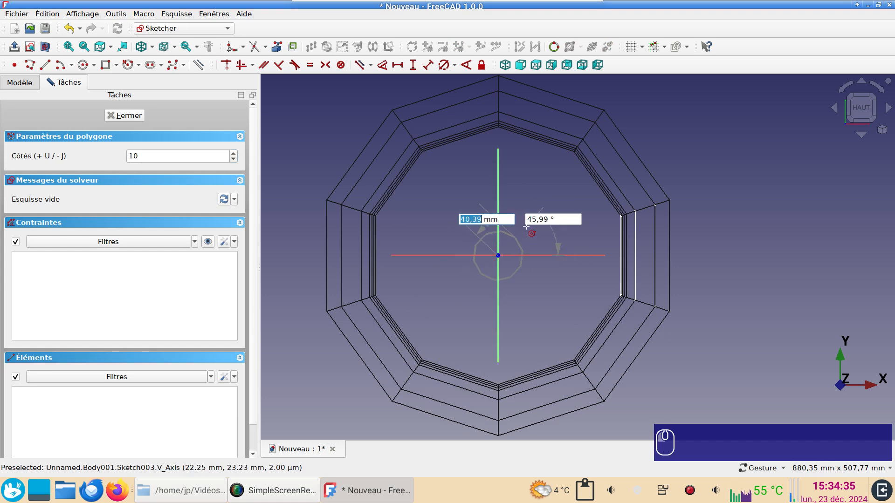
{"action": "left_click", "coordinate": [497, 154]}
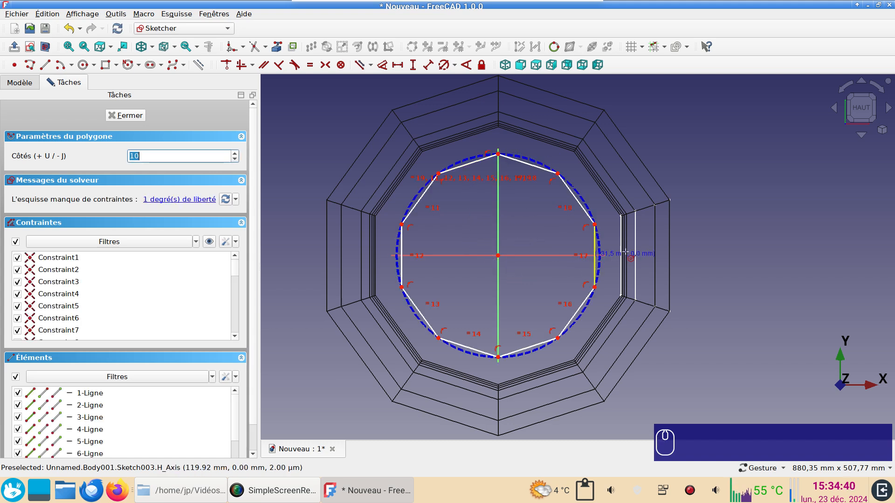
{"action": "key", "text": "Escape"}
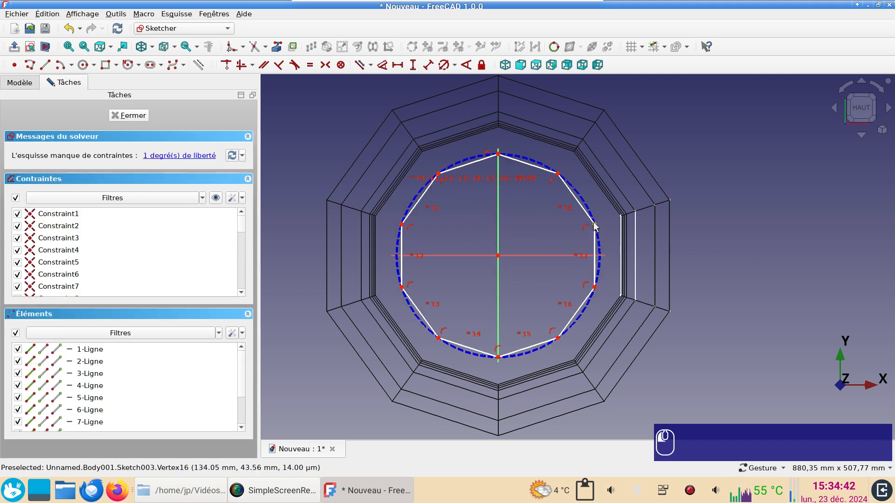
Constrain the distance between the decagon's opposite upper side vertices to 355 mm and close the sketch.
{"action": "left_click", "coordinate": [595, 226]}
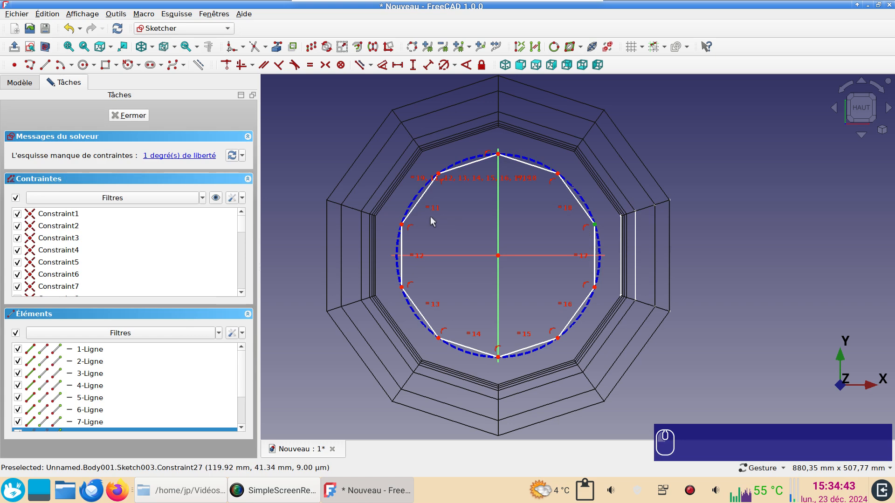
{"action": "left_click", "coordinate": [401, 225]}
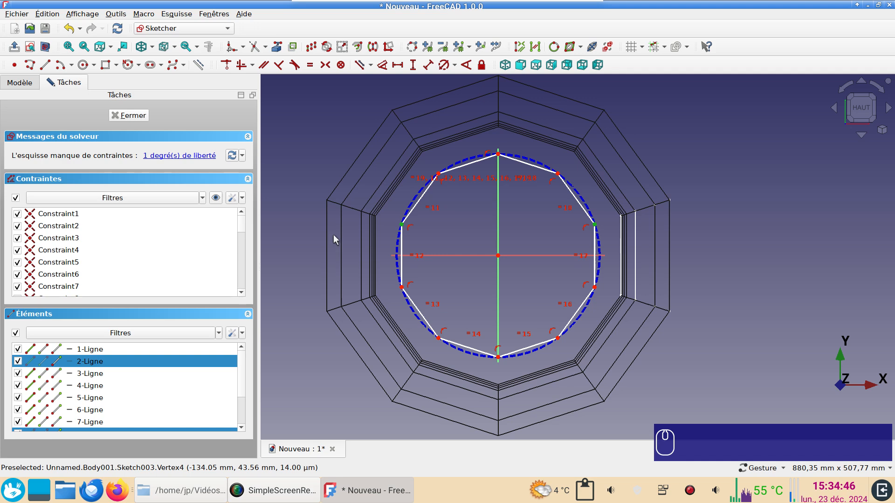
{"action": "key", "text": "l"}
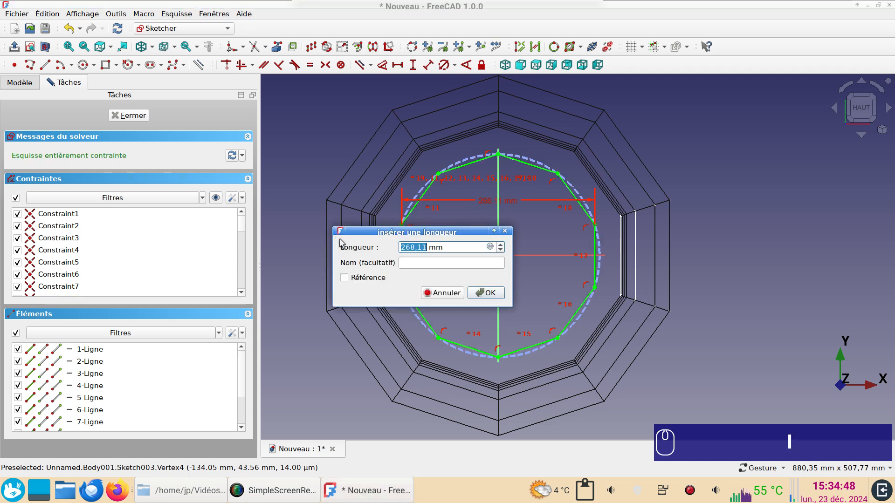
{"action": "key", "text": "ctrl+v"}
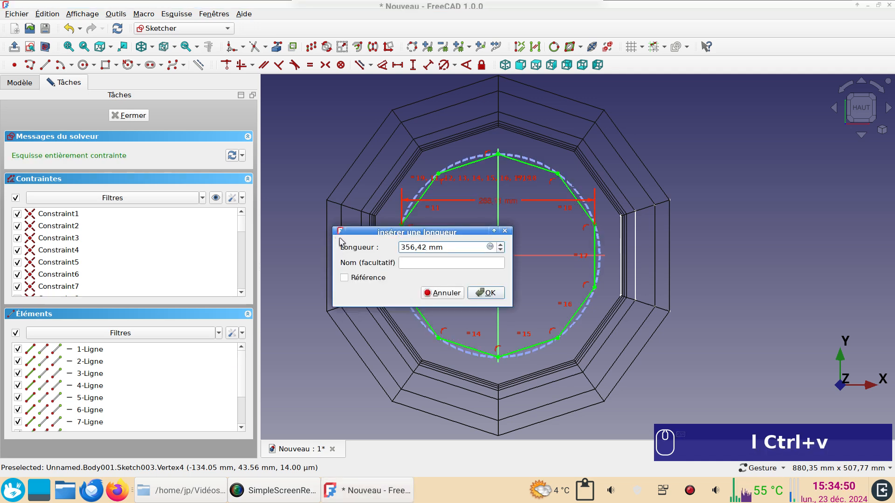
{"action": "key", "text": "BackSpace"}
{"action": "key", "text": "BackSpace"}
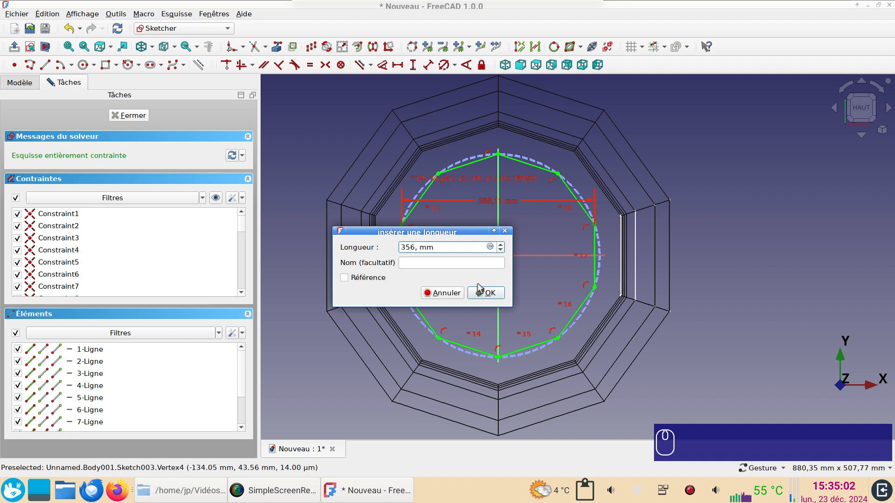
{"action": "key", "text": "BackSpace"}
{"action": "type", "text": "5"}
{"action": "left_click", "coordinate": [484, 292]}
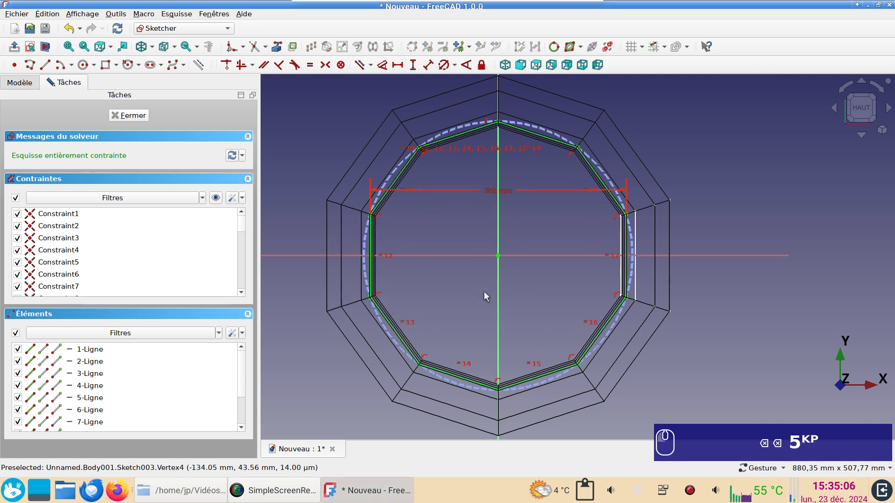
{"action": "scroll", "coordinate": [320, 195], "scroll_direction": "up", "scroll_amount": 2}
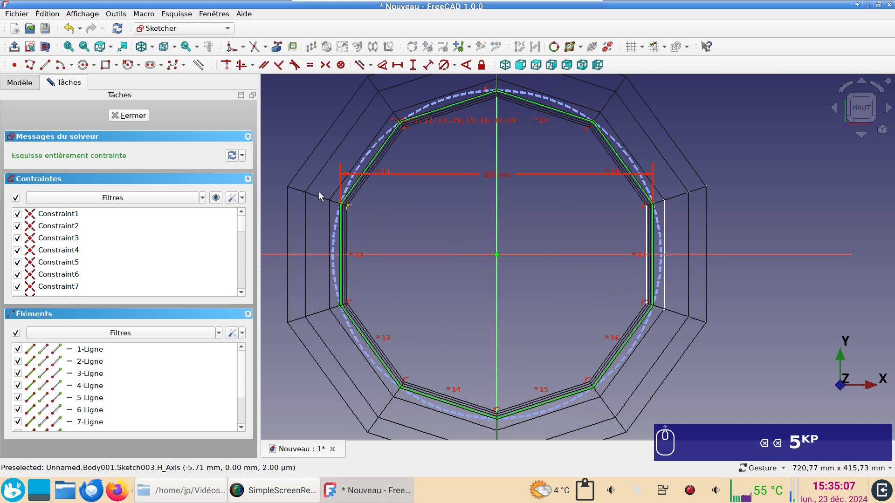
{"action": "left_click", "coordinate": [129, 115]}
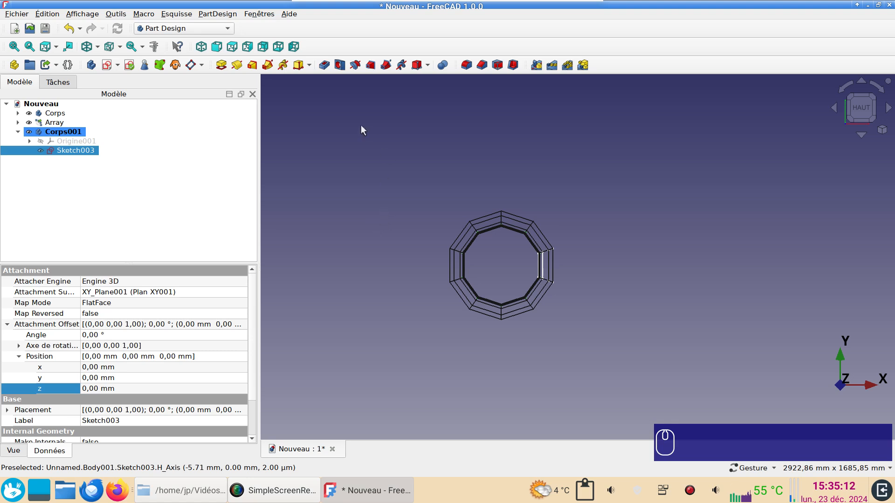
Set the decagon sketch's Z attachment offset to 20 mm while viewing the tub from the front.
{"action": "key", "text": "1"}
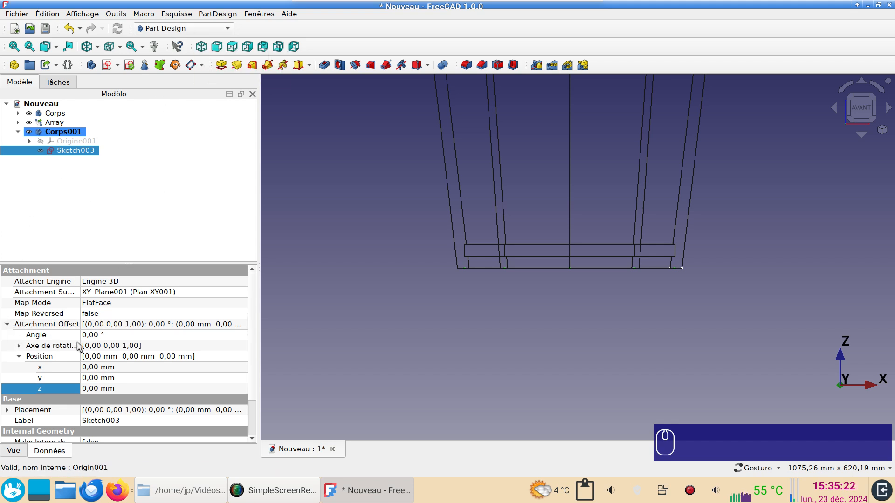
{"action": "left_click", "coordinate": [103, 390]}
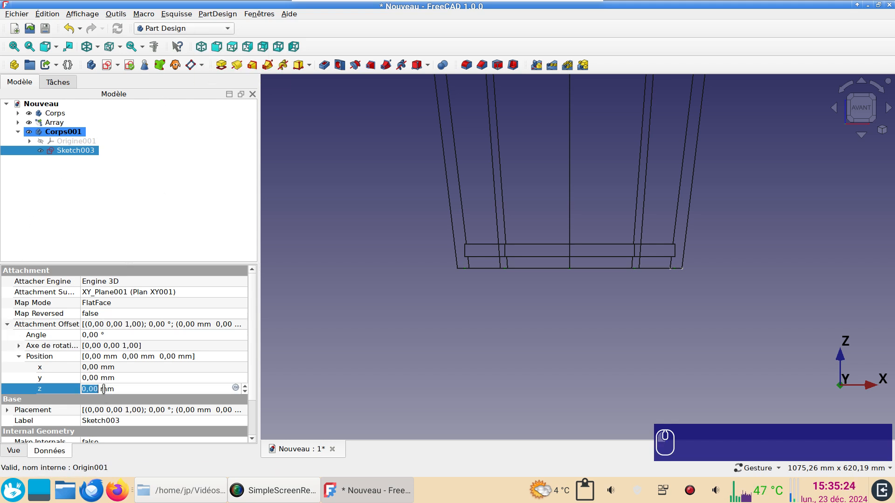
{"action": "type", "text": "20"}
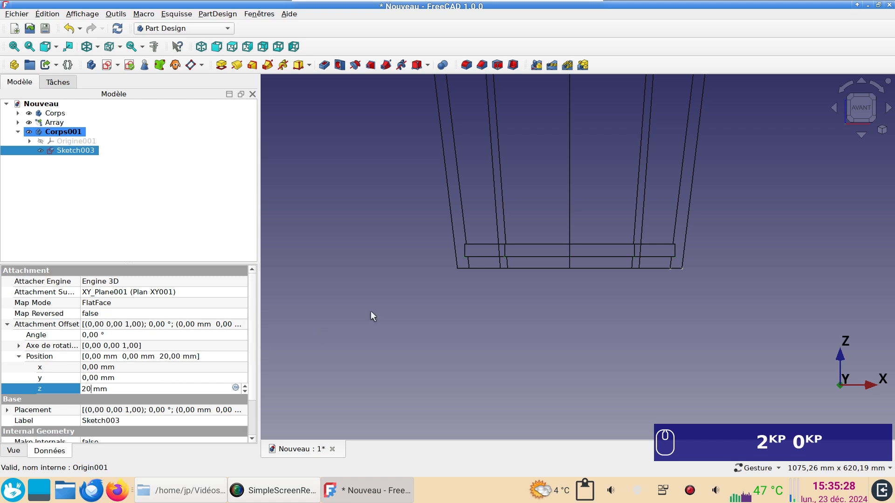
{"action": "scroll", "coordinate": [496, 263], "scroll_direction": "up", "scroll_amount": 2}
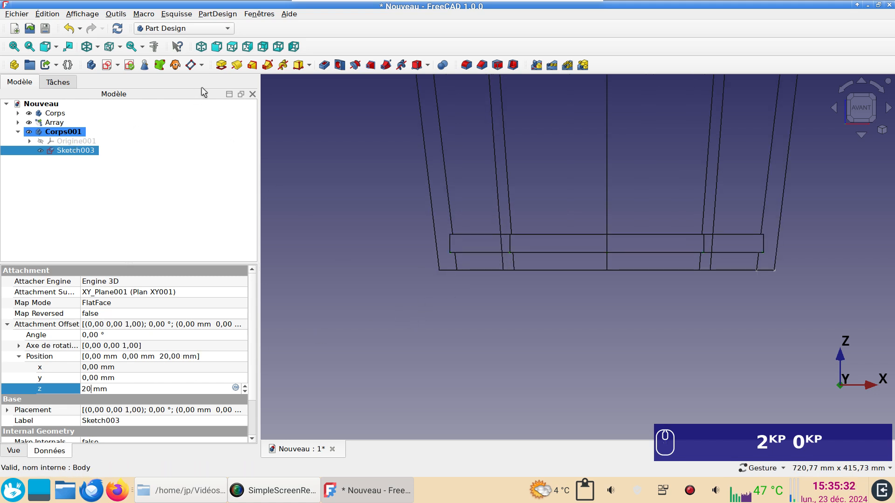
Pad the decagon sketch 20 mm to form the tub's bottom.
{"action": "left_click", "coordinate": [222, 64]}
{"action": "scroll", "coordinate": [367, 216], "scroll_direction": "down", "scroll_amount": 4}
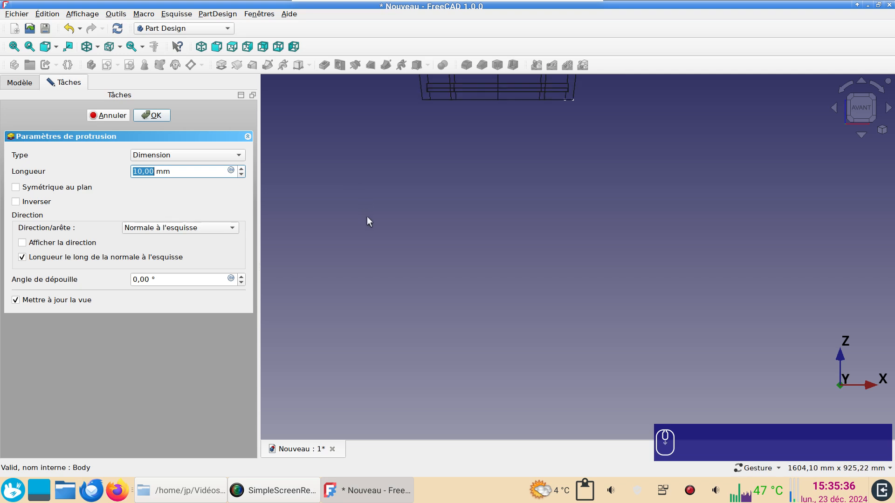
{"action": "scroll", "coordinate": [363, 214], "scroll_direction": "down", "scroll_amount": 3}
{"action": "right_click_drag", "start_coordinate": [446, 189], "coordinate": [514, 339]}
{"action": "scroll", "coordinate": [514, 339], "scroll_direction": "up", "scroll_amount": 5}
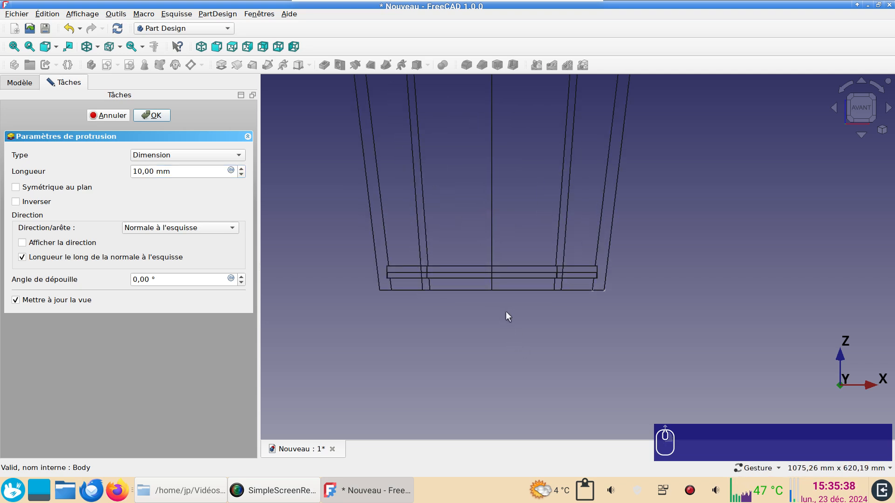
{"action": "triple_click", "coordinate": [179, 172]}
{"action": "type", "text": "20"}
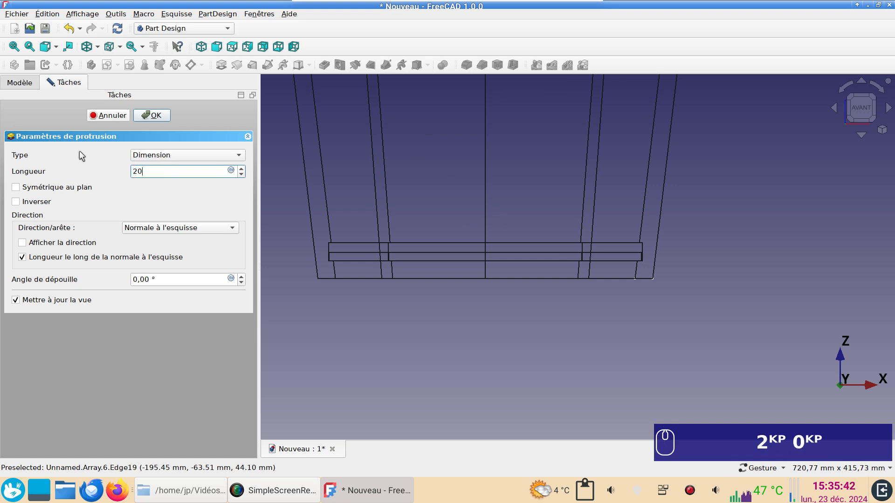
{"action": "key", "text": "Return"}
Examine the bottom's clearance in the groove up close, and restore the shaded display to view the tub from underneath.
{"action": "scroll", "coordinate": [344, 254], "scroll_direction": "up", "scroll_amount": 8}
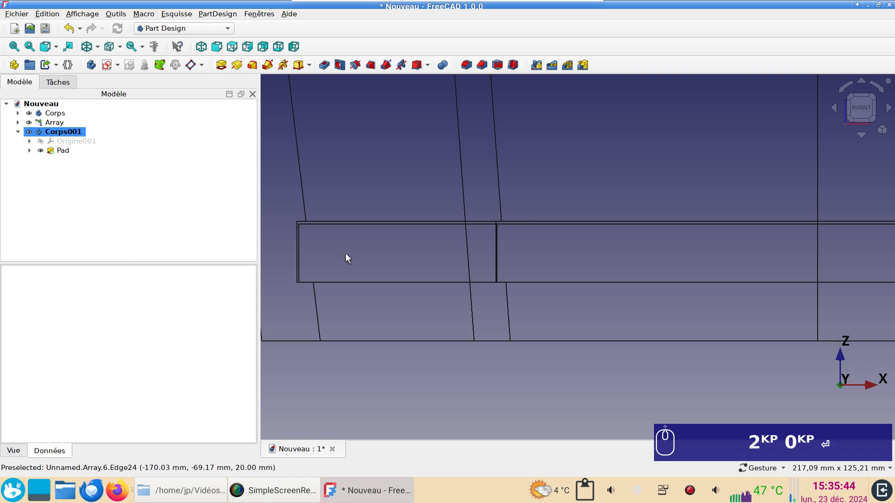
{"action": "right_click_drag", "start_coordinate": [343, 255], "coordinate": [508, 292]}
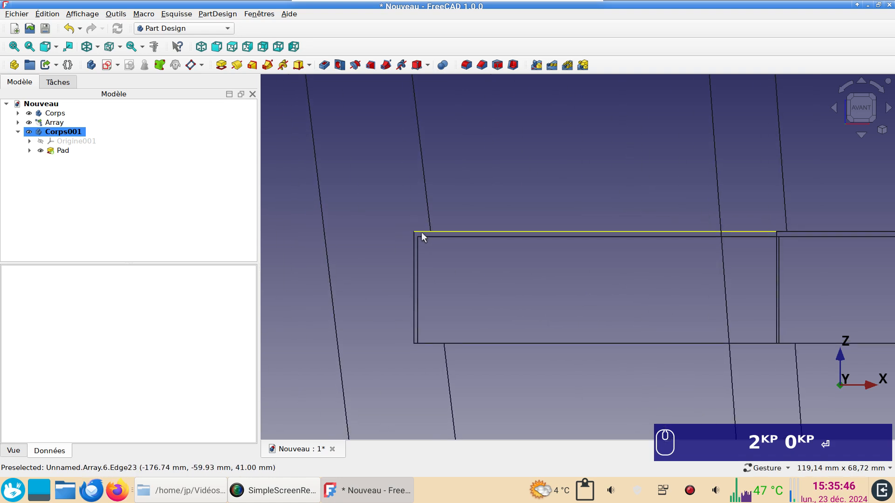
{"action": "scroll", "coordinate": [496, 285], "scroll_direction": "down", "scroll_amount": 8}
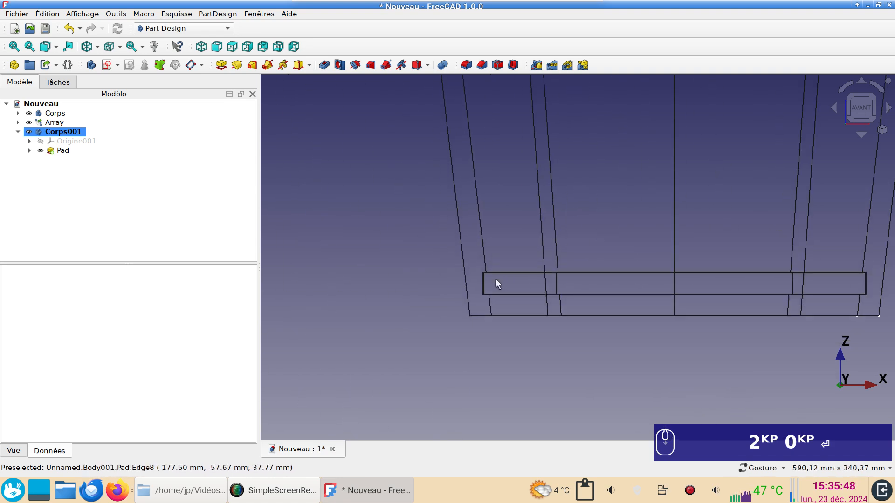
{"action": "scroll", "coordinate": [465, 365], "scroll_direction": "up", "scroll_amount": 2}
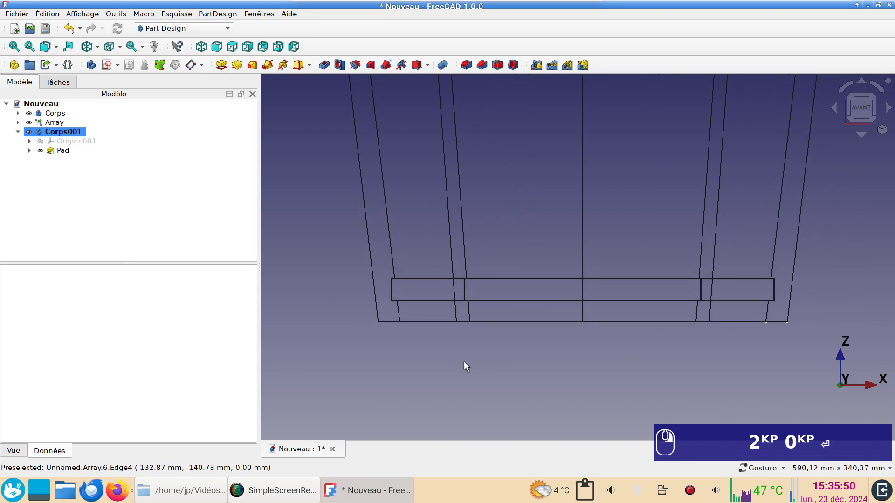
{"action": "scroll", "coordinate": [482, 358], "scroll_direction": "down", "scroll_amount": 2}
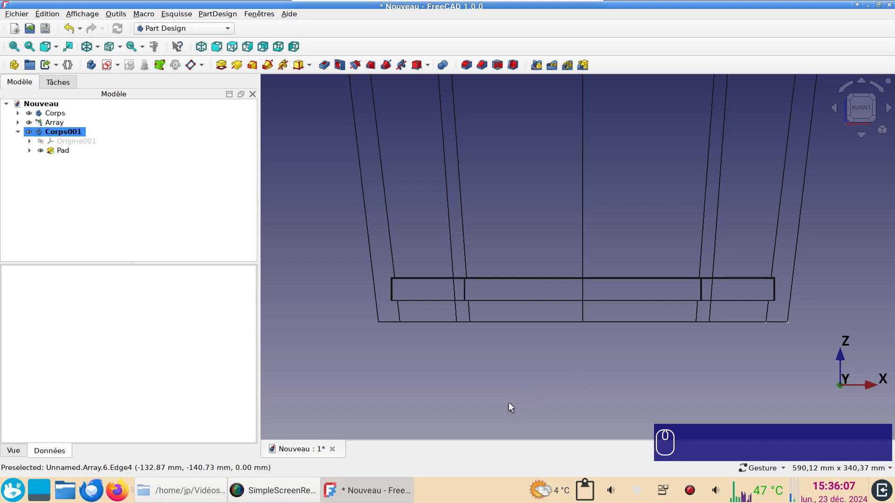
{"action": "key", "text": "KP_1"}
{"action": "scroll", "coordinate": [508, 383], "scroll_direction": "down", "scroll_amount": 5}
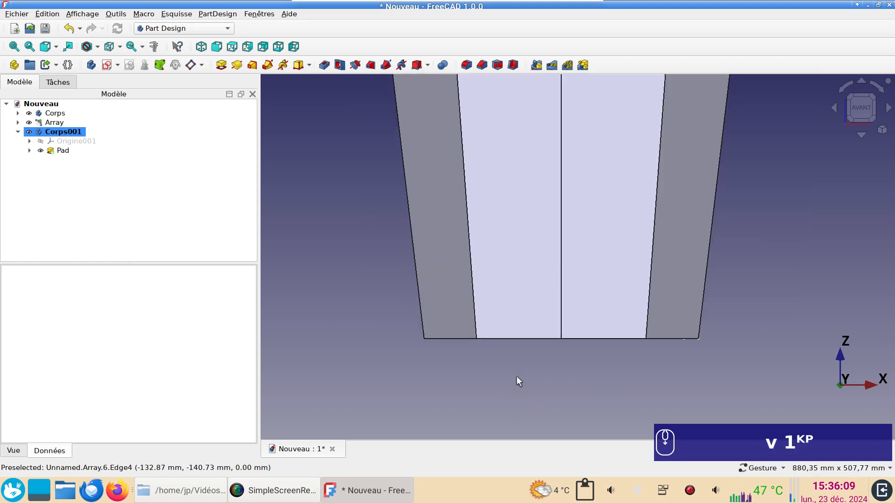
{"action": "left_click_drag", "start_coordinate": [535, 404], "coordinate": [565, 346]}
{"action": "right_click_drag", "start_coordinate": [562, 349], "coordinate": [533, 413]}
{"action": "scroll", "coordinate": [371, 343], "scroll_direction": "up", "scroll_amount": 2}
{"action": "scroll", "coordinate": [371, 342], "scroll_direction": "up", "scroll_amount": 2}
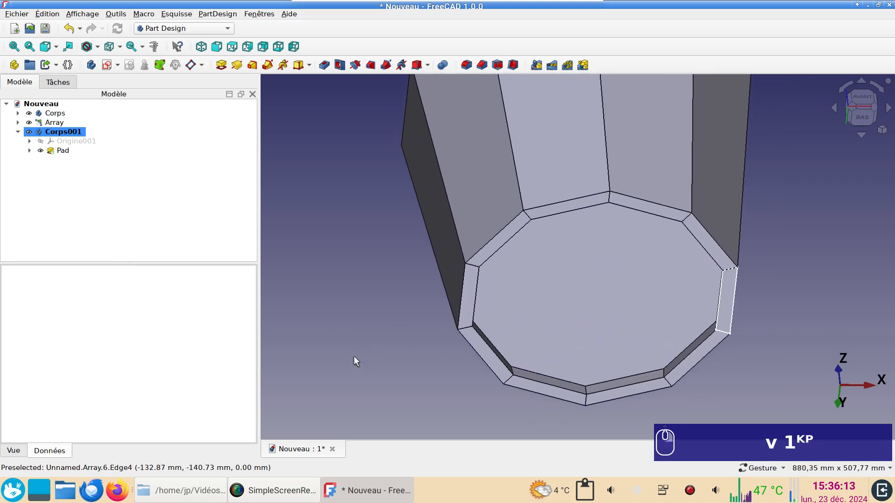
Assign the Wood-Generic material to the tub's bottom pad and clear the selection.
{"action": "left_click", "coordinate": [60, 150]}
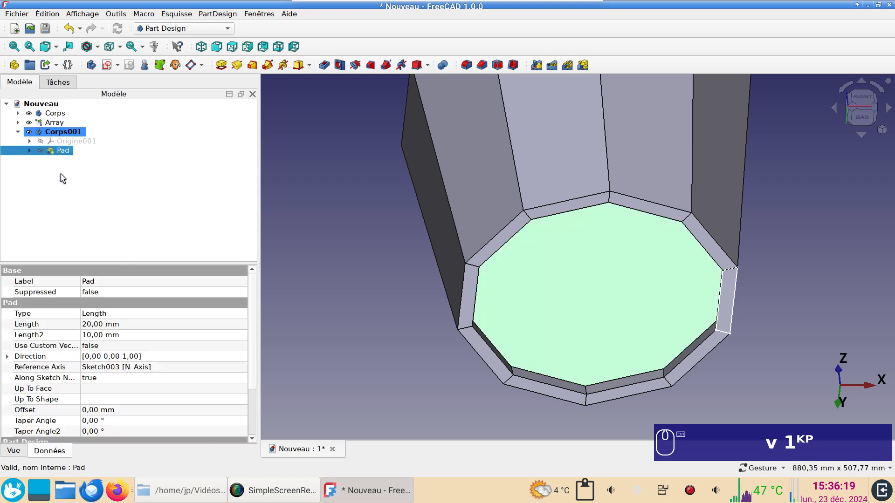
{"action": "key", "text": "ctrl+d"}
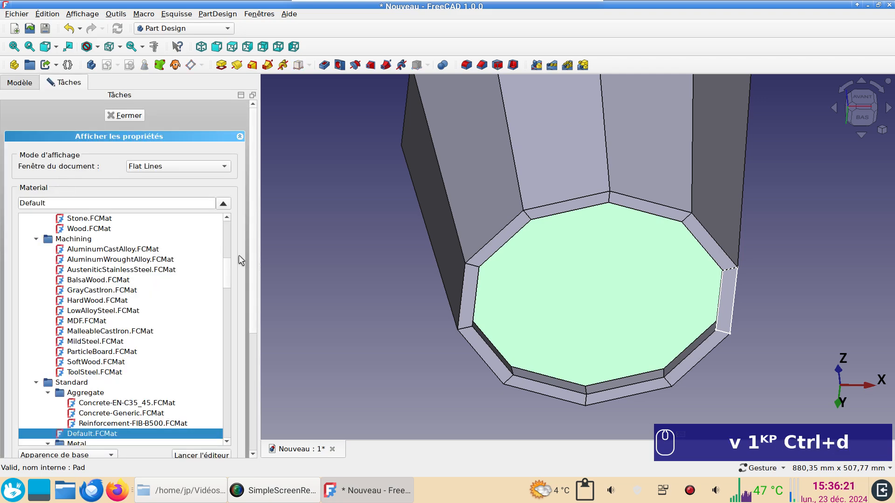
{"action": "left_click_drag", "start_coordinate": [227, 277], "coordinate": [237, 443]}
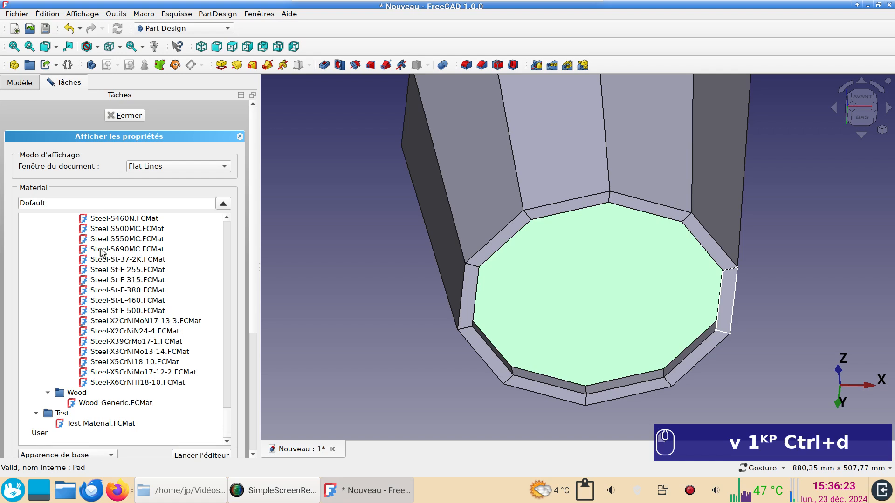
{"action": "left_click", "coordinate": [124, 405]}
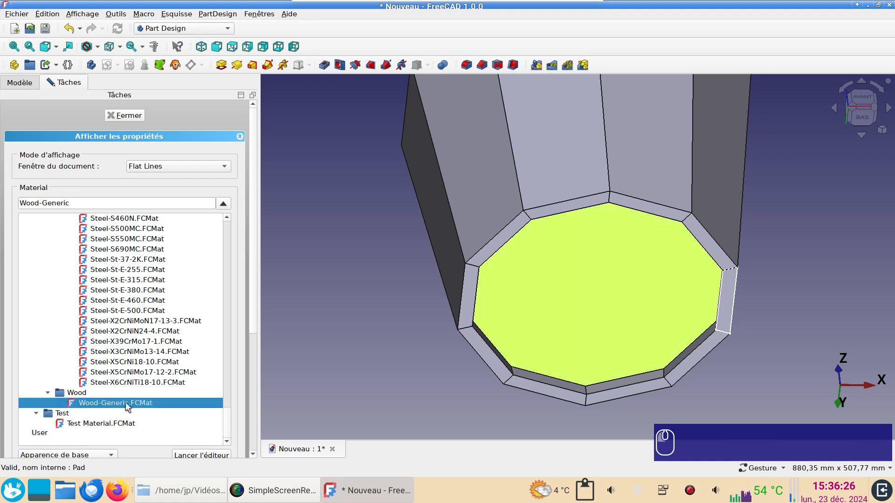
{"action": "left_click", "coordinate": [136, 116]}
{"action": "left_click", "coordinate": [317, 208]}
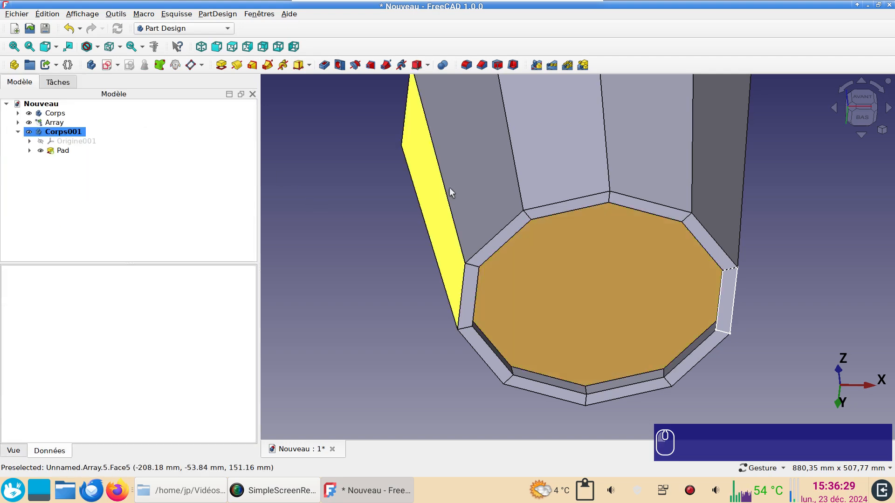
Assign the Wood-Generic material to the Pocket inside the stave array so all the staves take the wood appearance.
{"action": "left_click", "coordinate": [466, 183]}
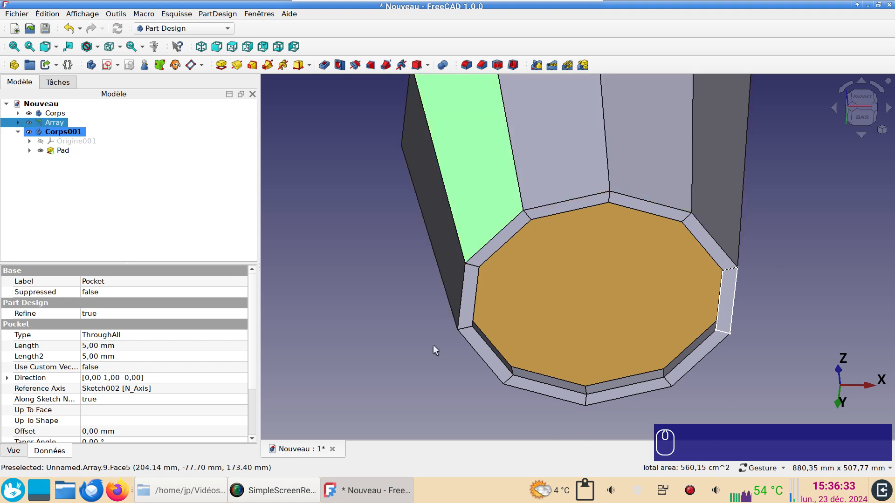
{"action": "left_click", "coordinate": [18, 123]}
{"action": "left_click", "coordinate": [65, 132]}
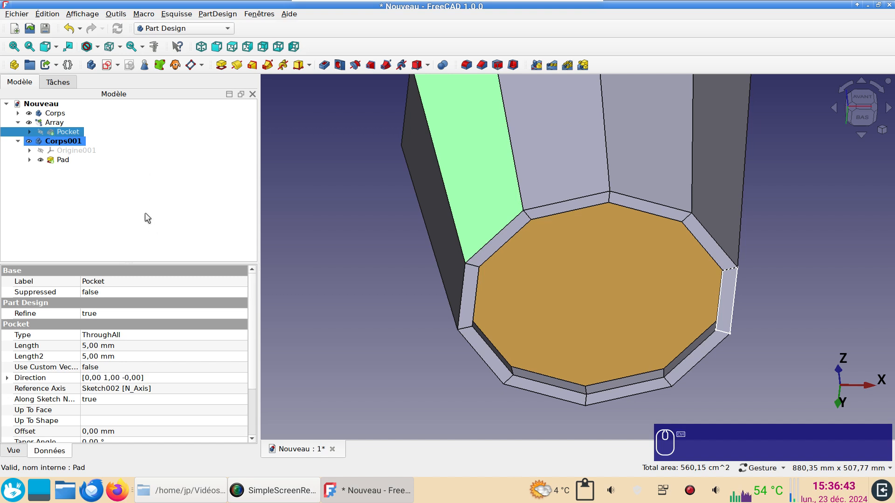
{"action": "key", "text": "ctrl+d"}
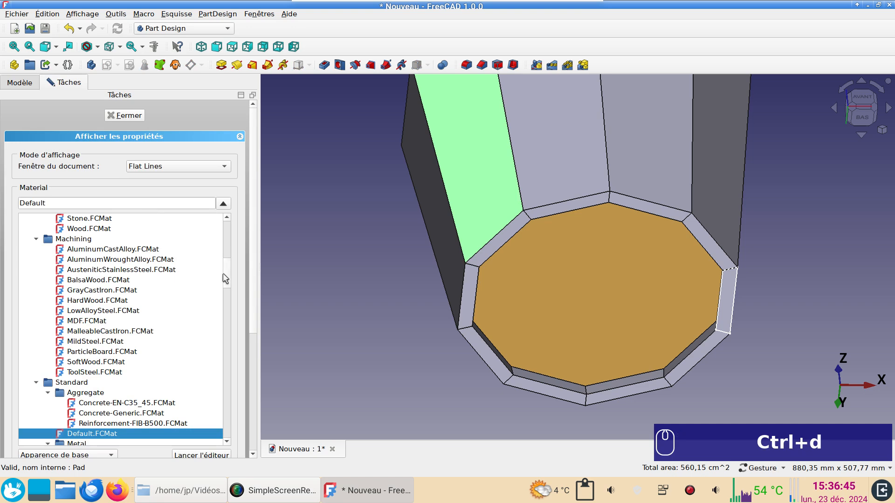
{"action": "left_click_drag", "start_coordinate": [226, 275], "coordinate": [238, 451]}
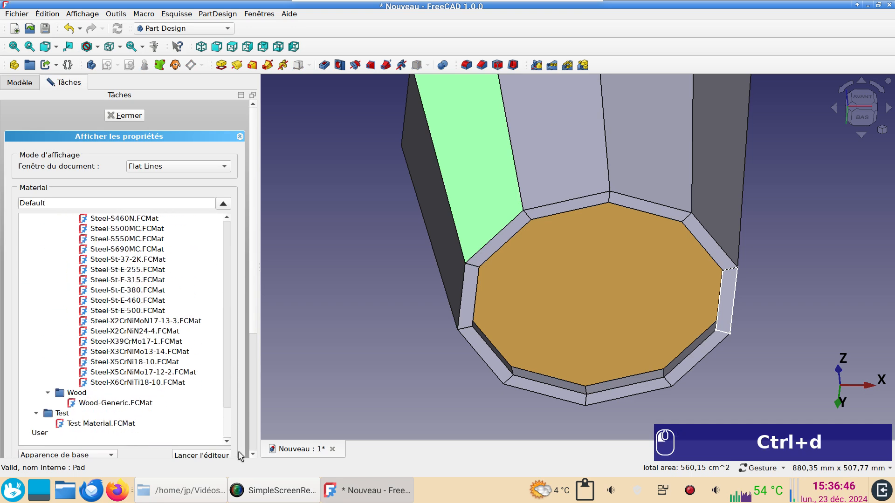
{"action": "left_click", "coordinate": [148, 404]}
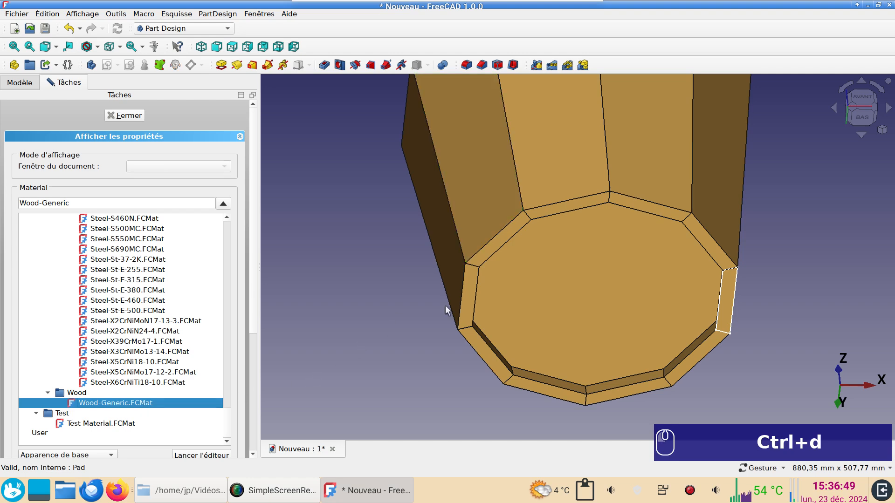
{"action": "left_click_drag", "start_coordinate": [771, 208], "coordinate": [755, 261]}
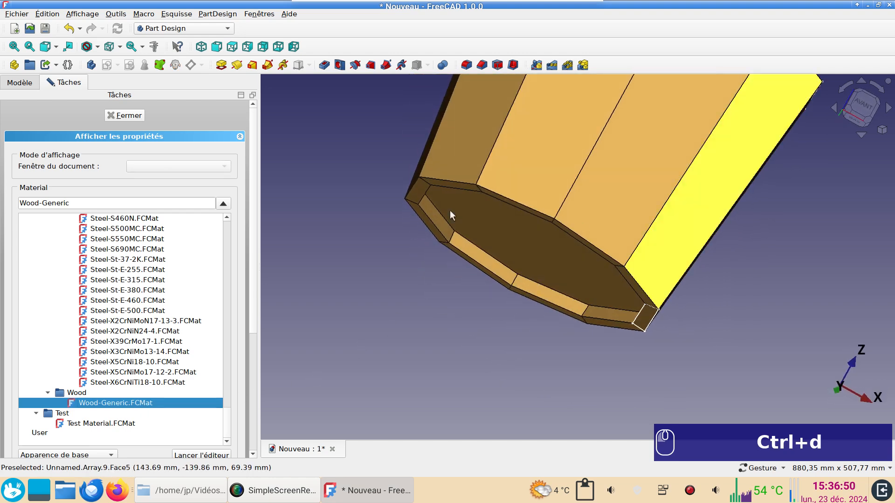
{"action": "left_click", "coordinate": [125, 116]}
Examine the whole wooden tub from below and around its sides, ending in the front view.
{"action": "scroll", "coordinate": [606, 289], "scroll_direction": "down", "scroll_amount": 3}
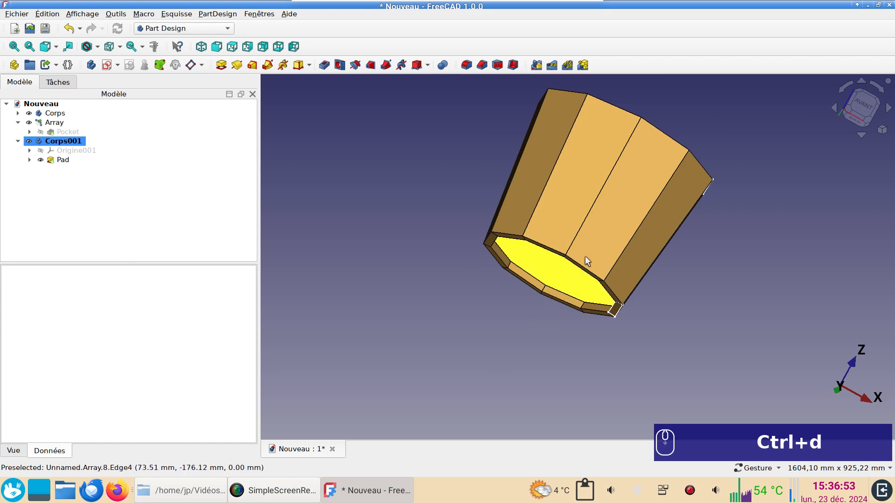
{"action": "left_click_drag", "start_coordinate": [586, 261], "coordinate": [588, 312]}
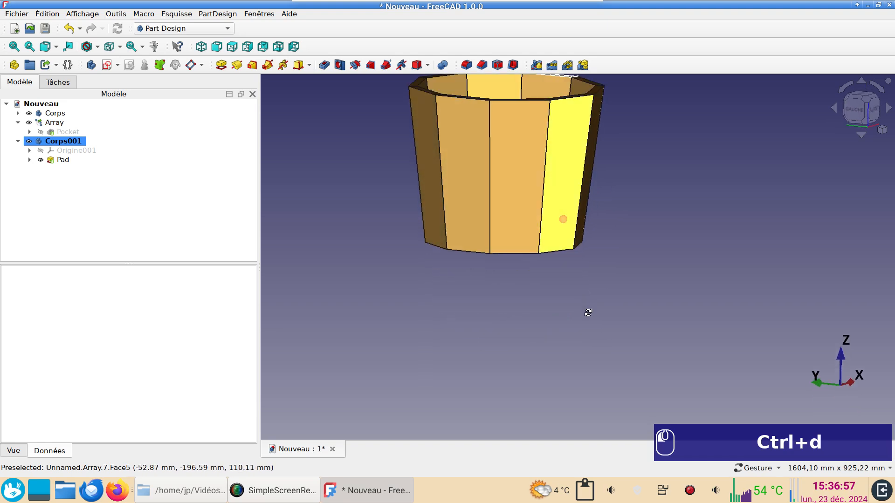
{"action": "right_click_drag", "start_coordinate": [589, 313], "coordinate": [642, 301]}
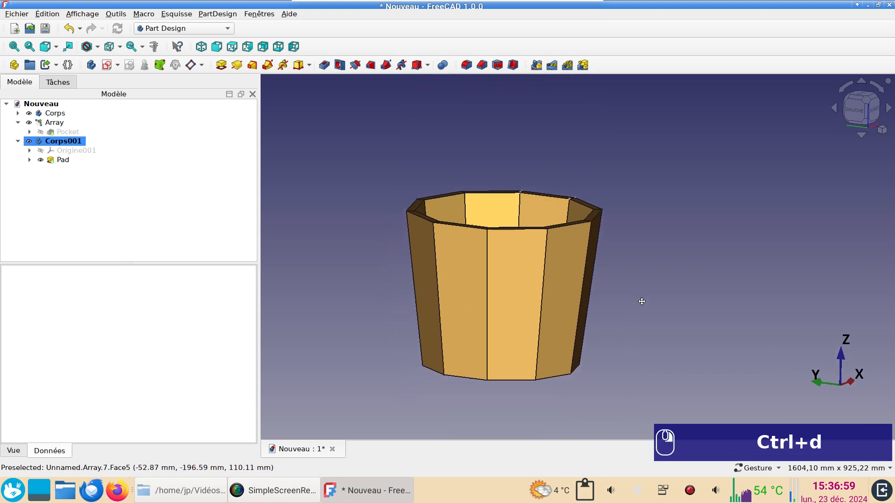
{"action": "mouse_move", "coordinate": [642, 302]}
{"action": "left_mouse_down"}
{"action": "mouse_move", "coordinate": [701, 314]}
{"action": "mouse_move", "coordinate": [672, 323]}
{"action": "mouse_move", "coordinate": [675, 256]}
{"action": "mouse_move", "coordinate": [665, 316]}
{"action": "mouse_move", "coordinate": [661, 269]}
{"action": "mouse_move", "coordinate": [655, 306]}
{"action": "left_mouse_up"}
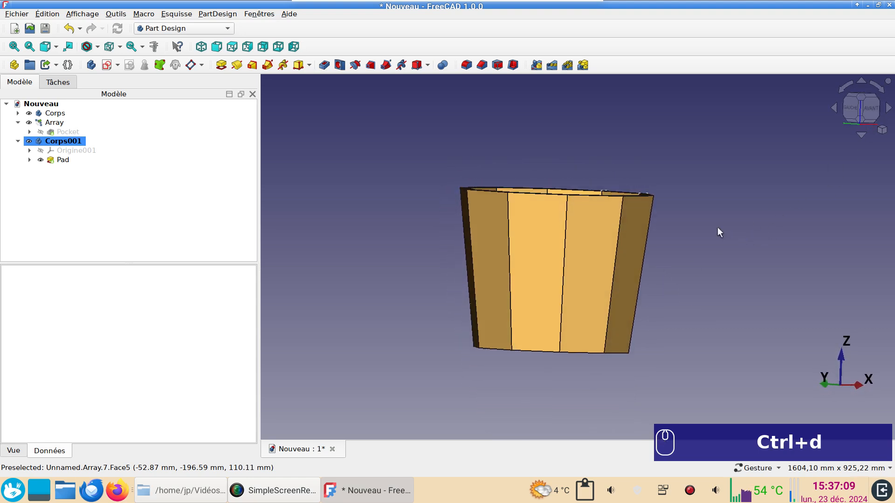
{"action": "key", "text": "KP_1"}
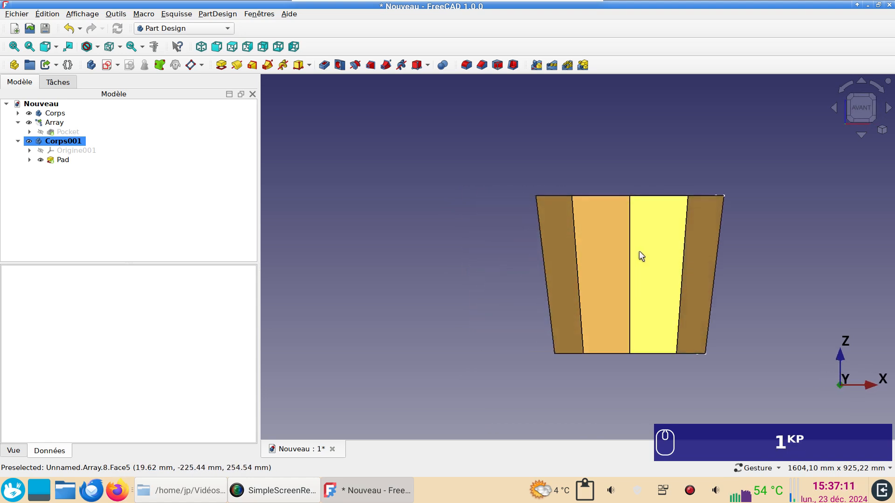